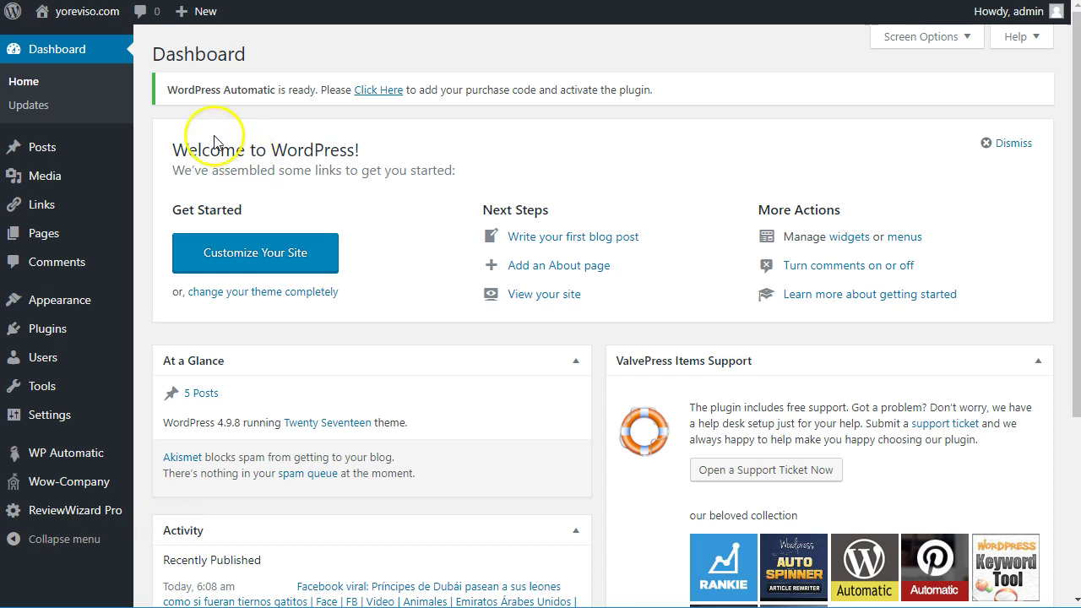
# - Open the yoreviso.com site in a new tab and review its published posts
pyautogui.moveTo(82, 18)
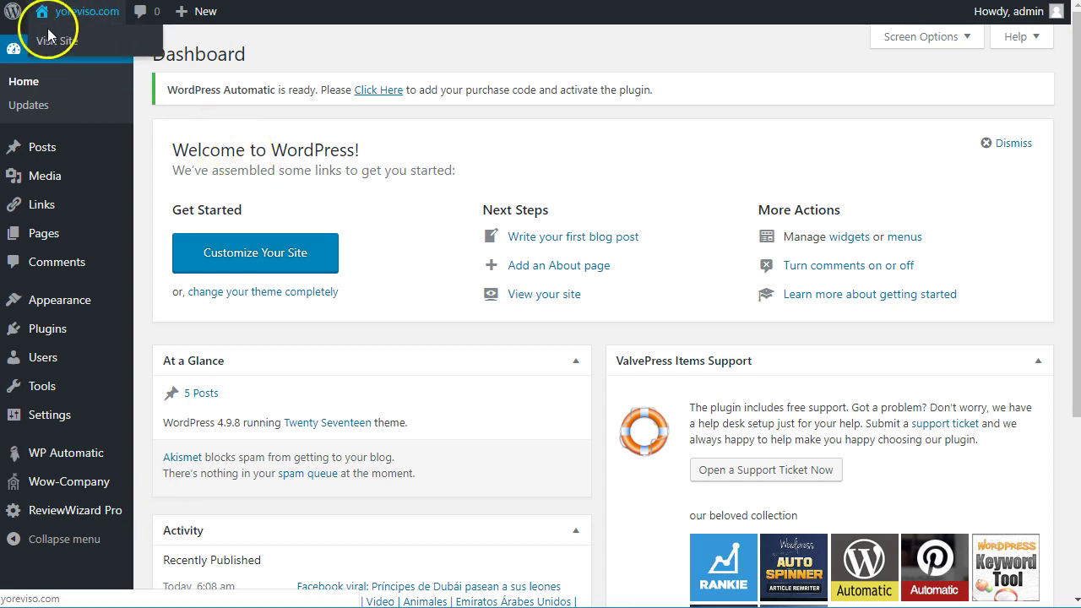
pyautogui.rightClick(68, 42)
pyautogui.click(167, 56)
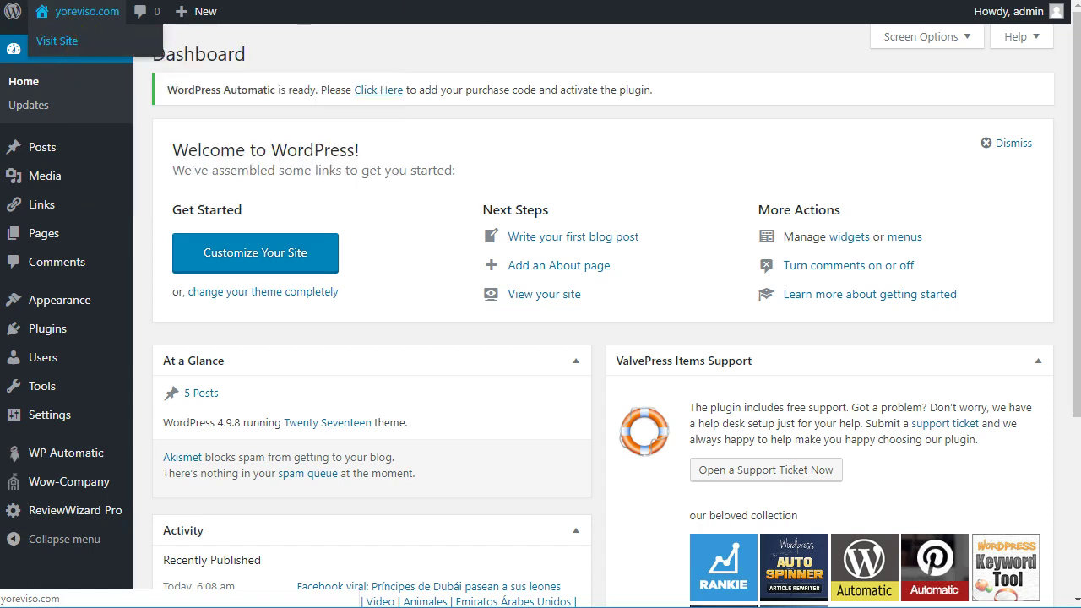
pyautogui.hotkey('ctrl', 'Tab')
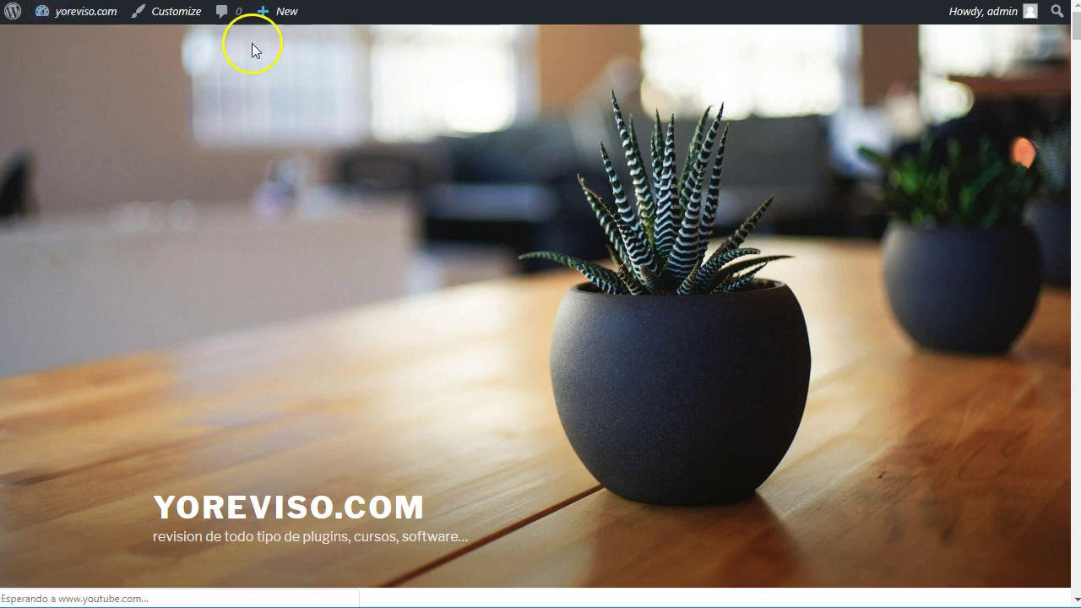
pyautogui.scroll(-5, 201, 195)
pyautogui.scroll(-2, 201, 193)
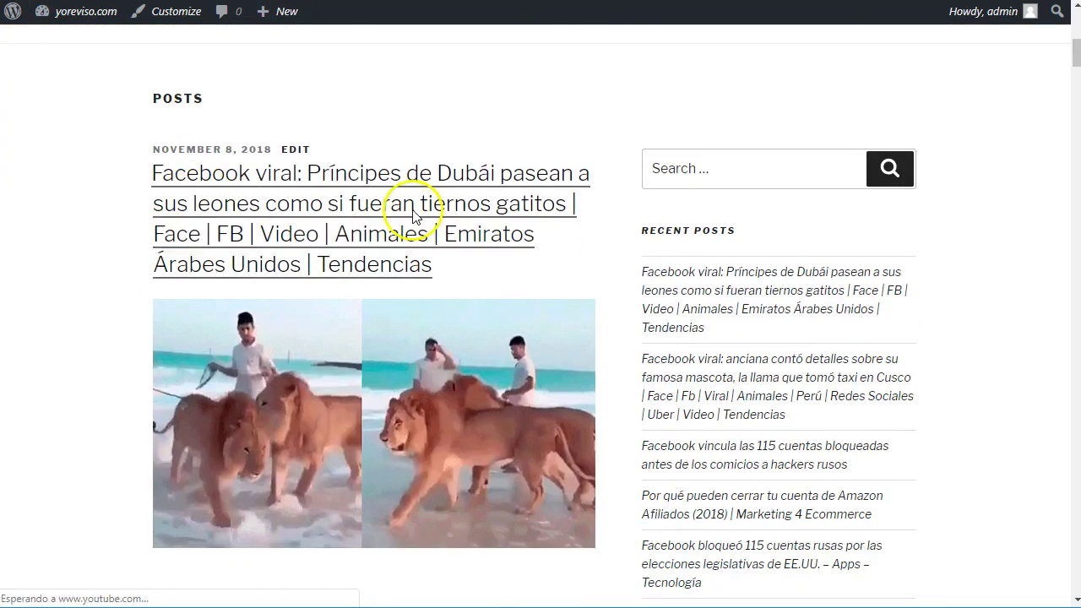
# - Switch to File Explorer and examine the plugin archives in the Autobloging downloads folder
pyautogui.hotkey('alt', 'Tab')
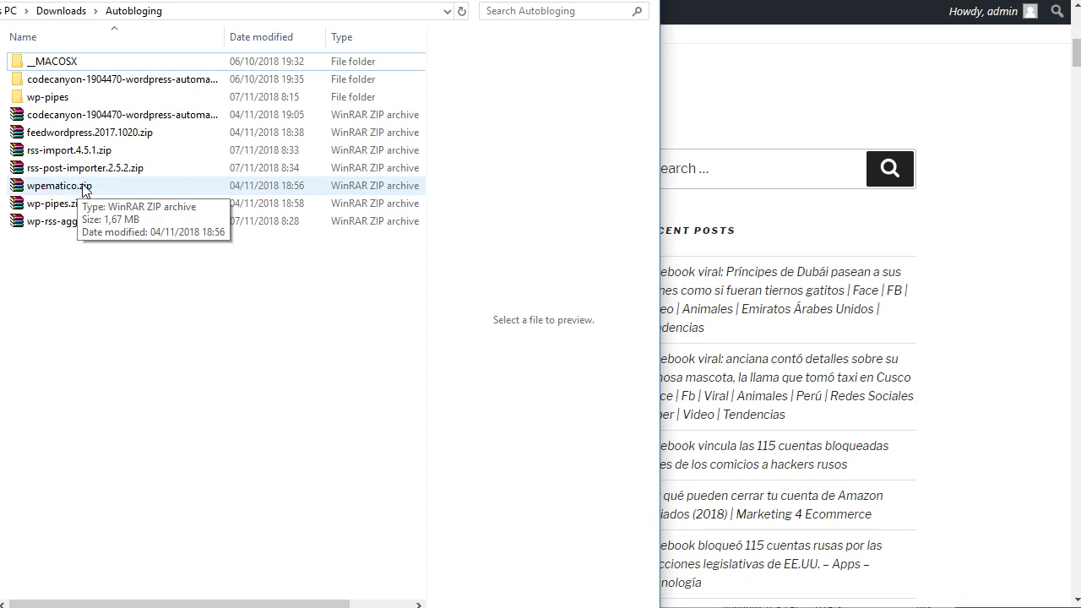
pyautogui.click(107, 121)
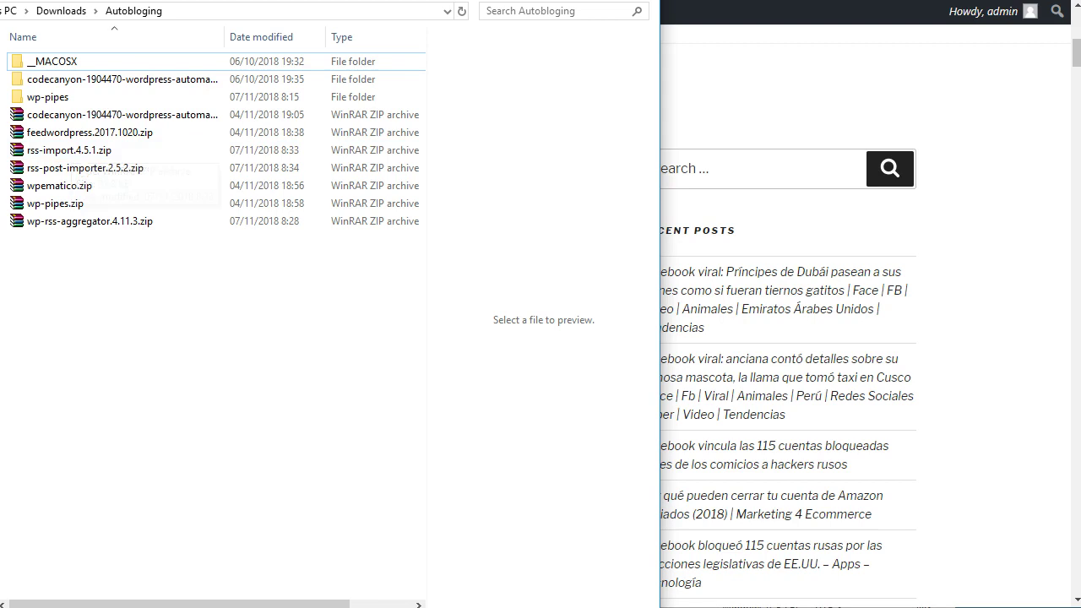
# - Switch to a new browser tab and open the WordPress.org page of WP RSS Aggregator from the suggestions for "rss"
pyautogui.click(237, 22)
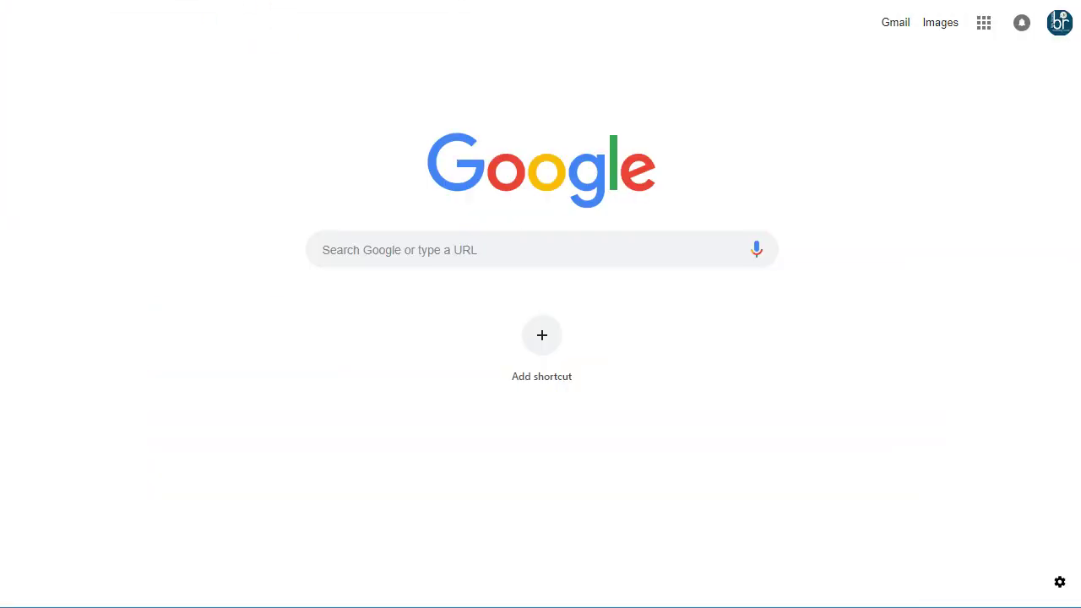
pyautogui.write('rss')
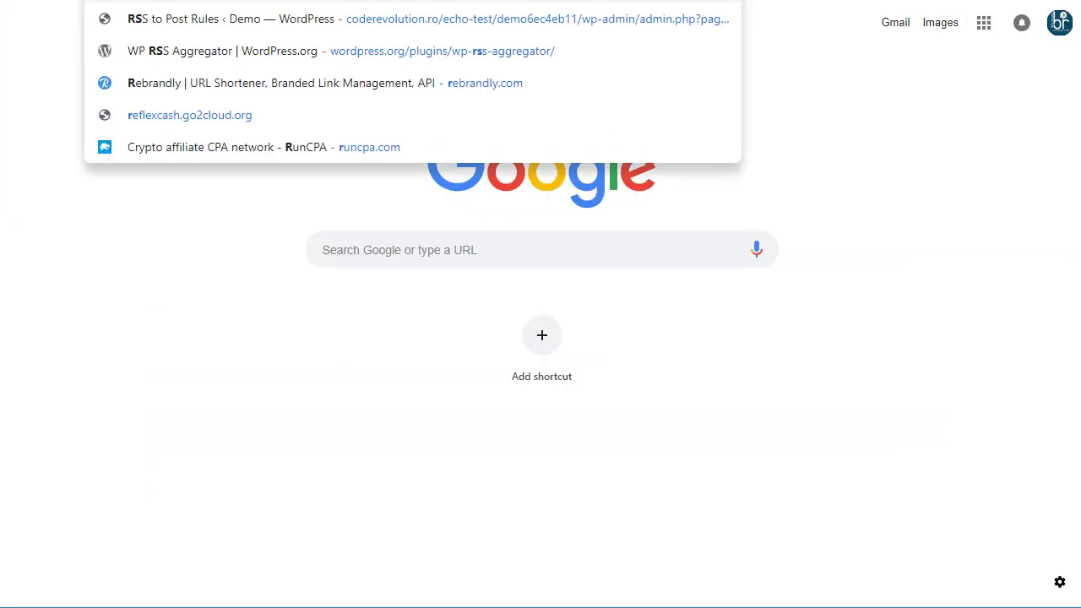
pyautogui.press('Down')
pyautogui.press('Down')
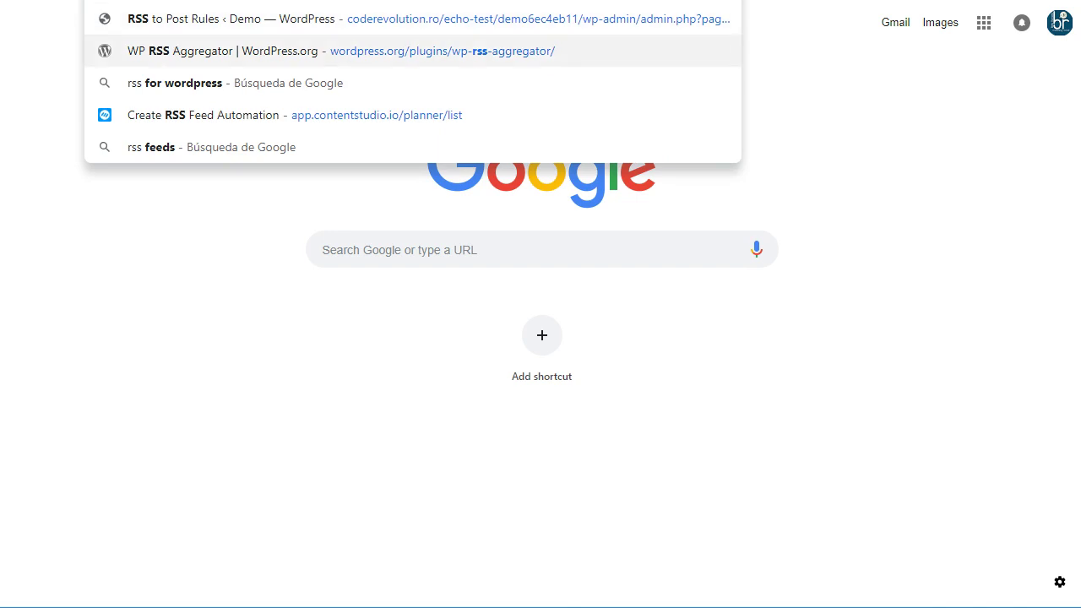
pyautogui.press('Return')
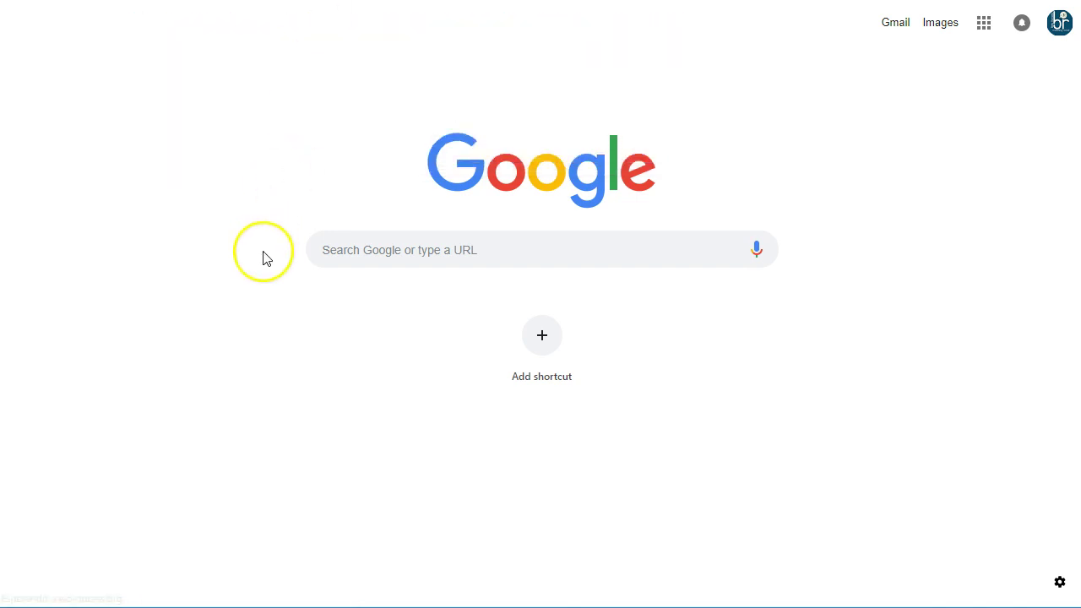
# - Review the WP RSS Aggregator description, version details and star ratings, continuing to the More Free Features section
pyautogui.scroll(-2, 390, 327)
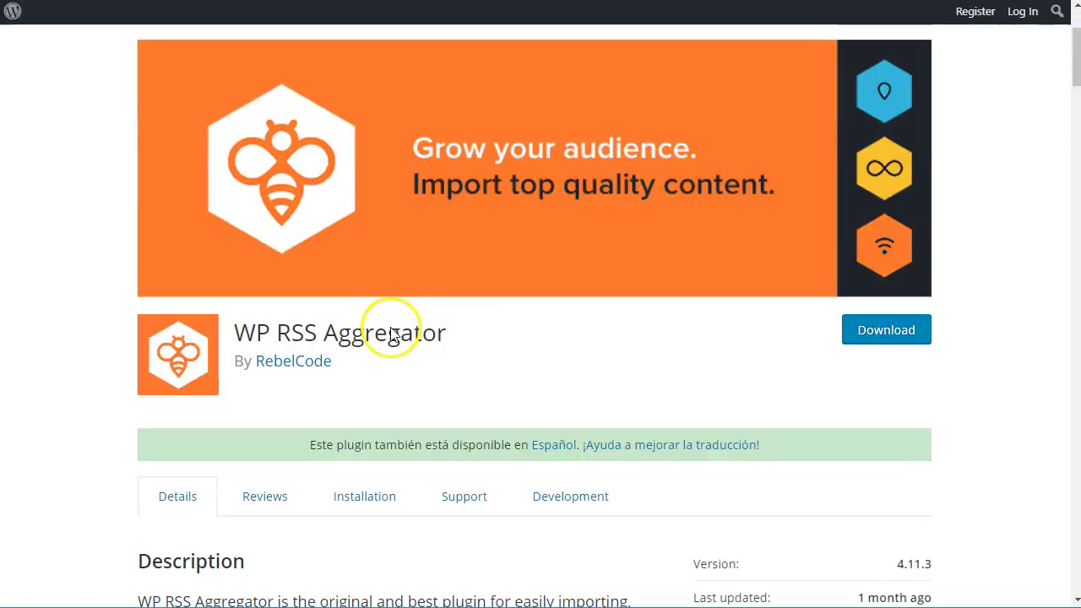
pyautogui.scroll(-4, 510, 228)
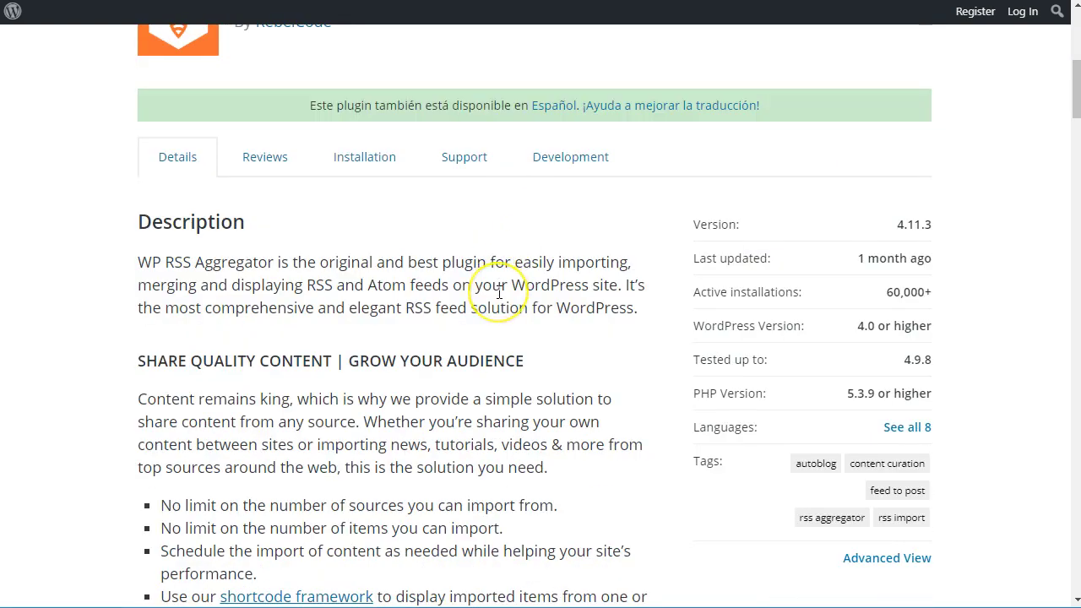
pyautogui.scroll(-2, 496, 291)
pyautogui.scroll(-3, 499, 292)
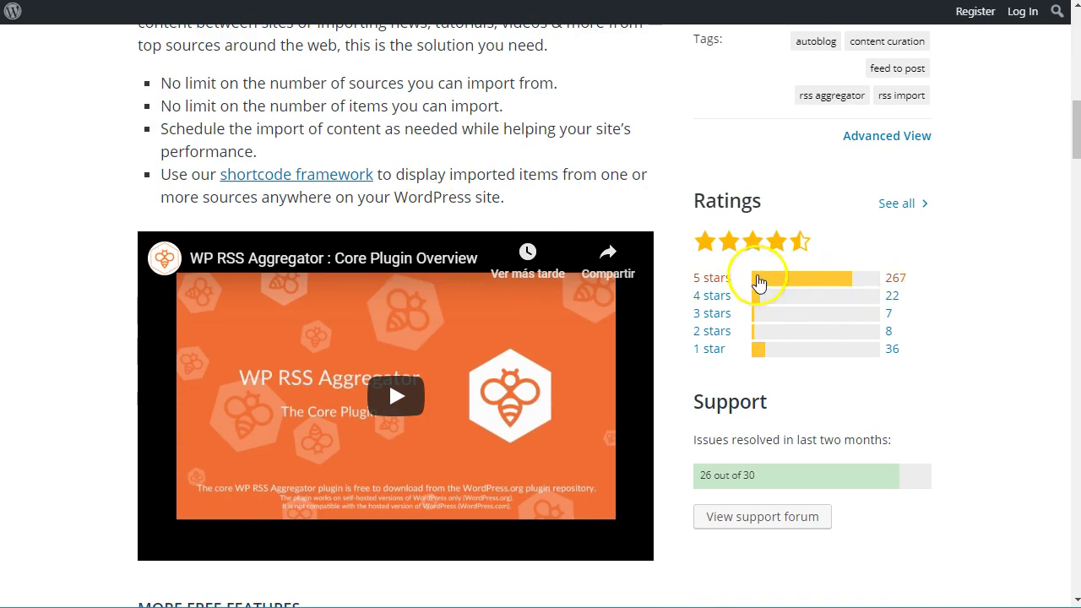
pyautogui.scroll(-6, 79, 400)
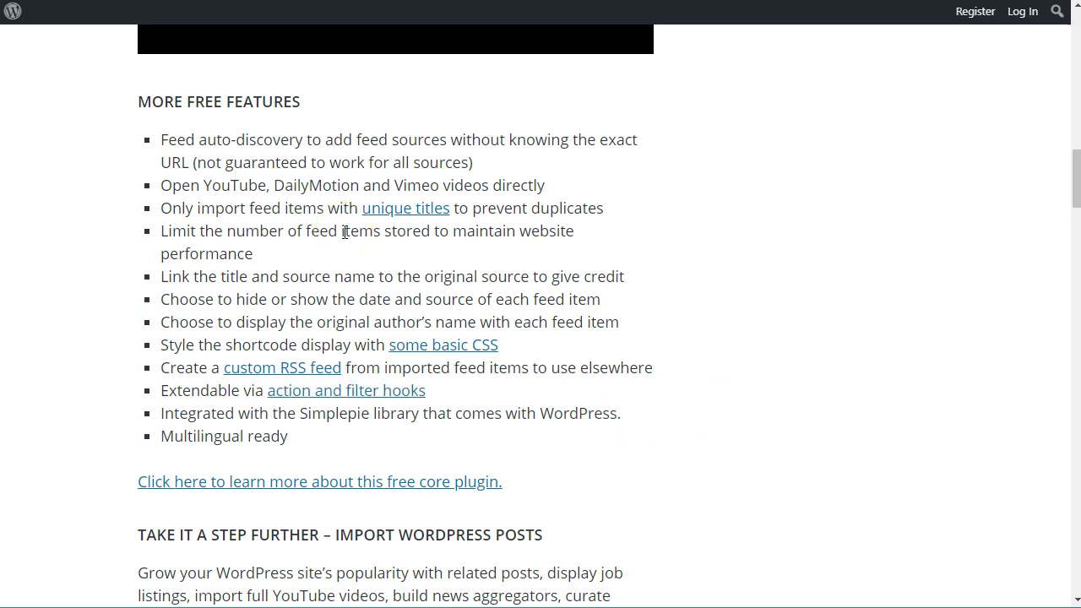
# - Examine the More Free Features list, highlighting the line "Open YouTube, DailyMotion and Vimeo videos directly"
pyautogui.moveTo(159, 185); pyautogui.dragTo(571, 174)
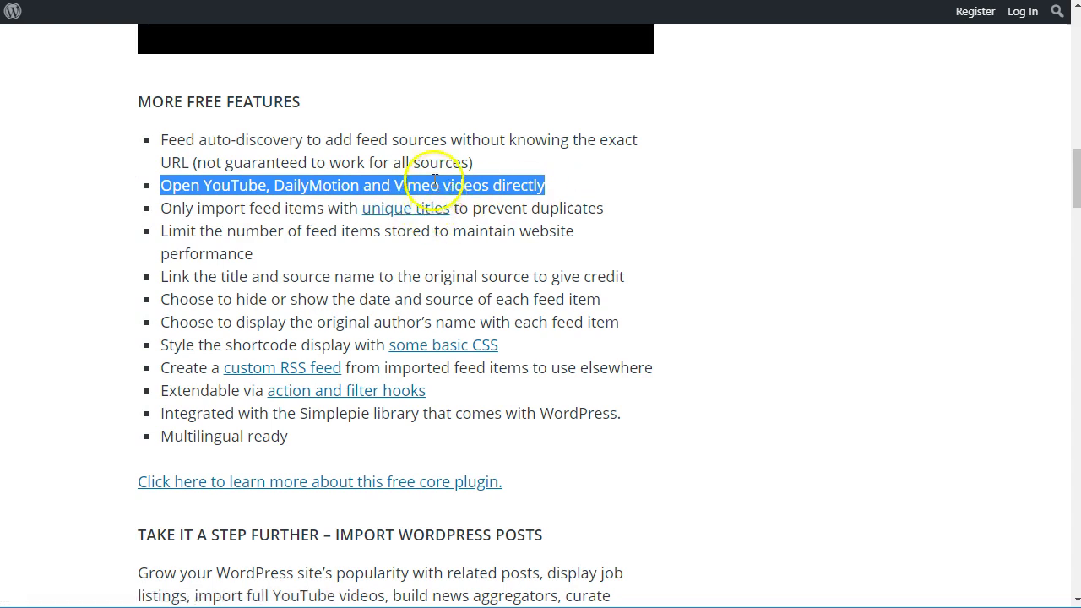
pyautogui.click(346, 162)
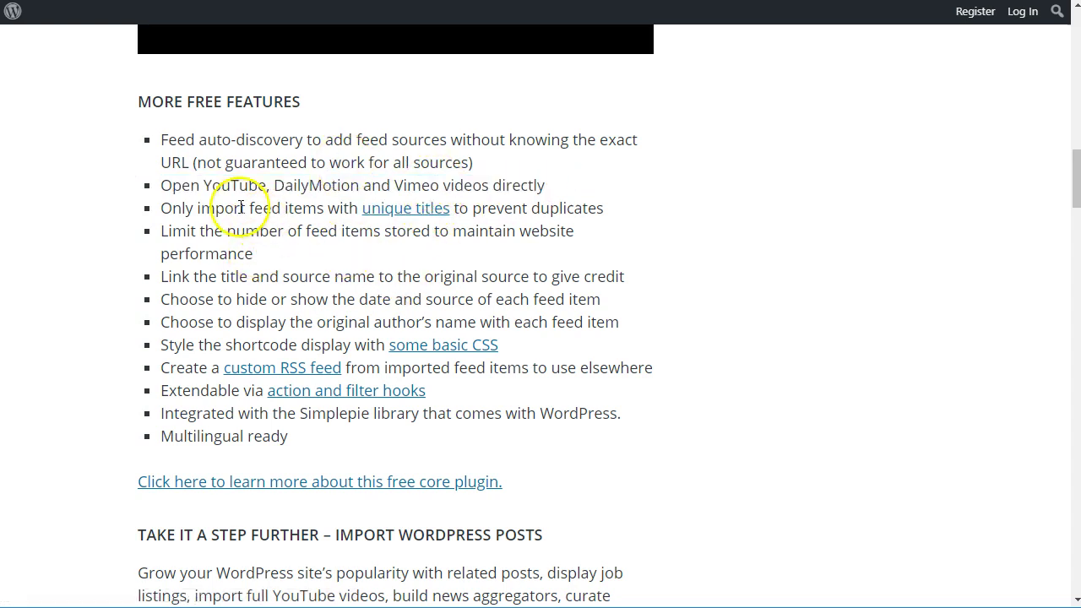
pyautogui.doubleClick(270, 208)
pyautogui.click(267, 269)
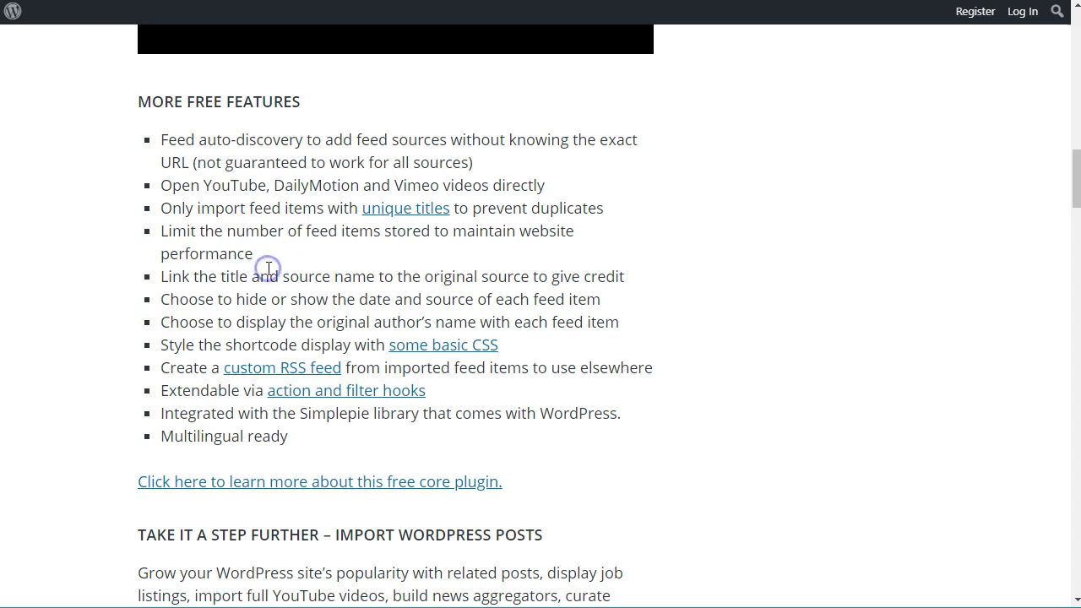
pyautogui.scroll(-1, 167, 341)
pyautogui.click(283, 292)
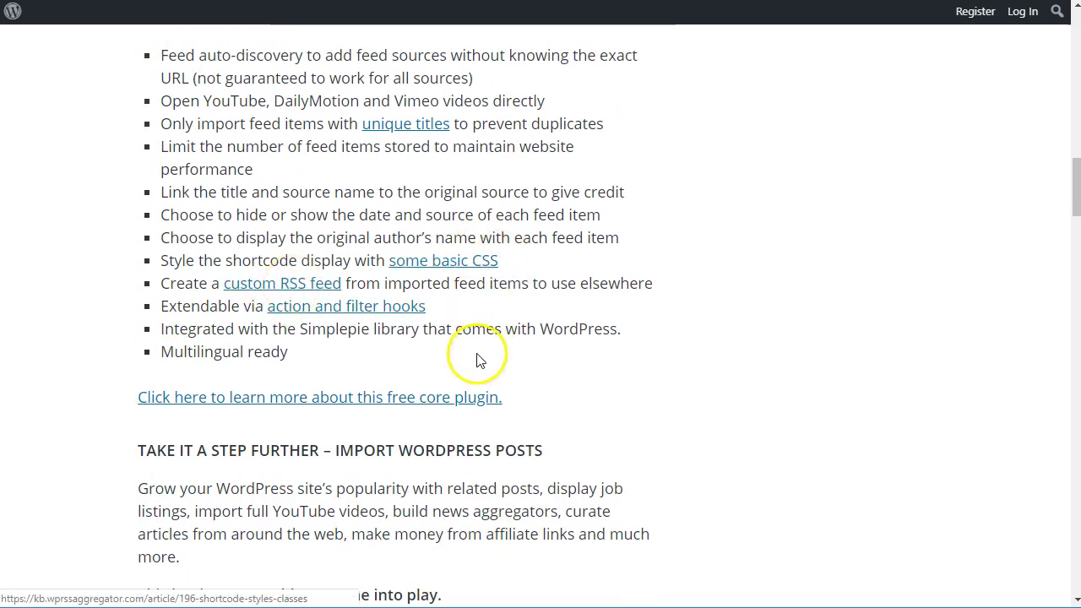
# - Read about the plugin's premium add-ons, the content spinner integrations and the shortcode display enhancements
pyautogui.scroll(-3, 280, 413)
pyautogui.scroll(-2, 281, 405)
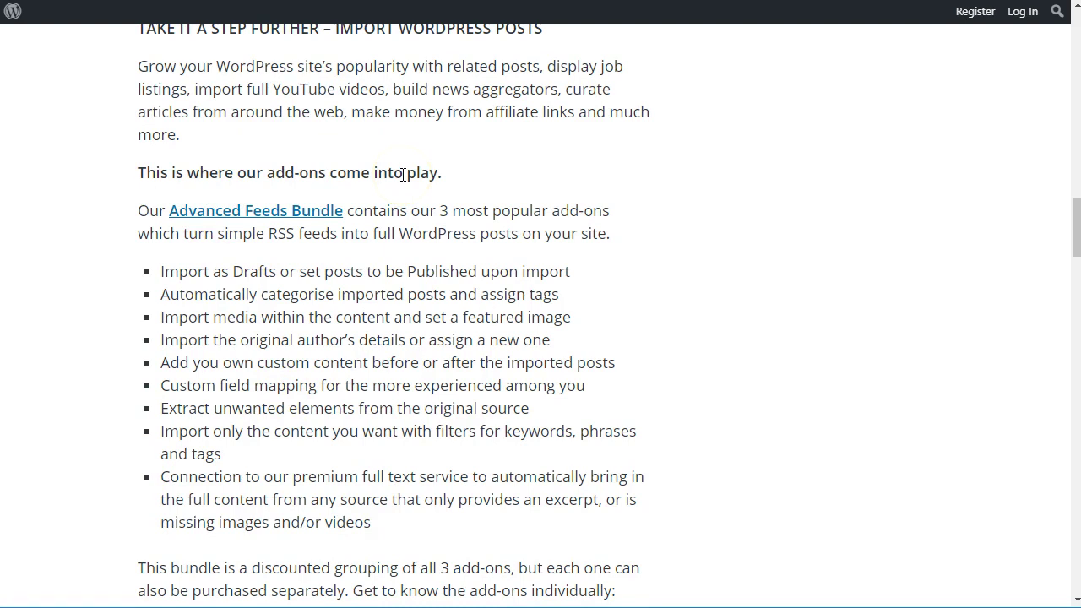
pyautogui.scroll(-3, 302, 351)
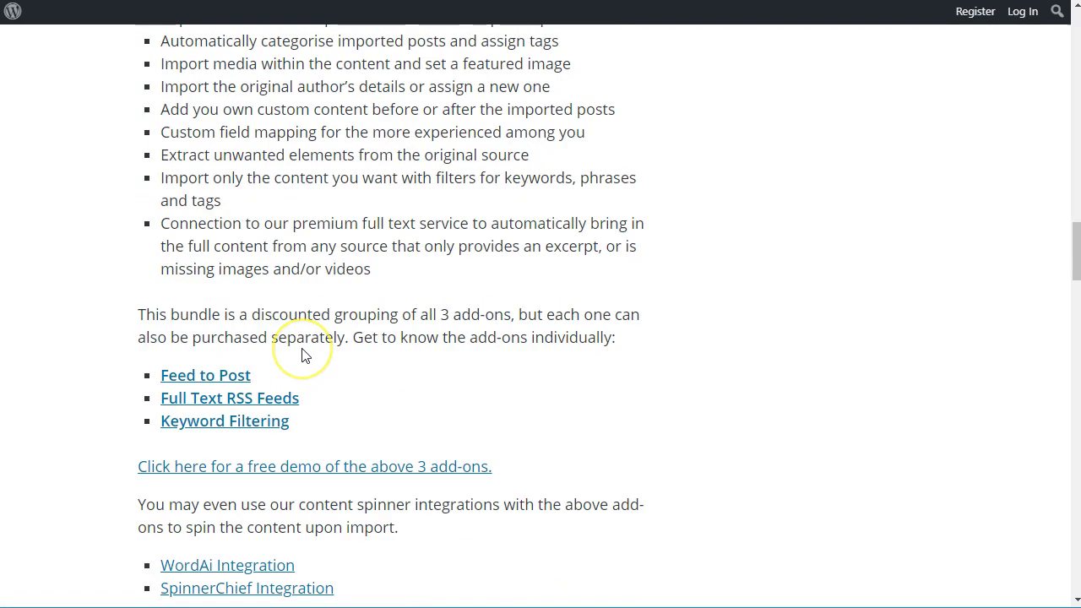
pyautogui.scroll(-3, 305, 356)
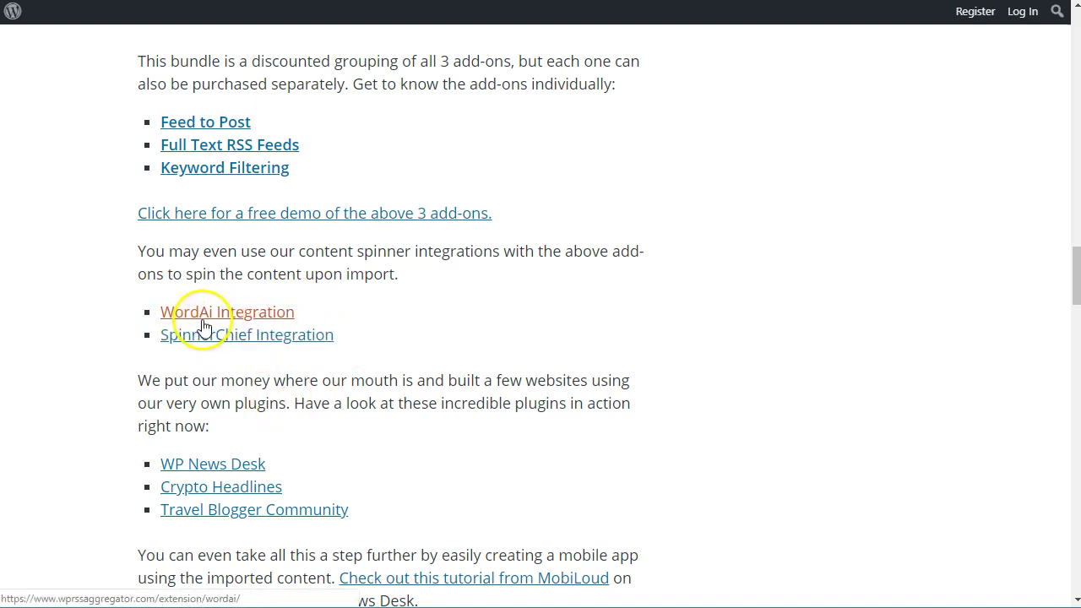
pyautogui.scroll(-2, 334, 392)
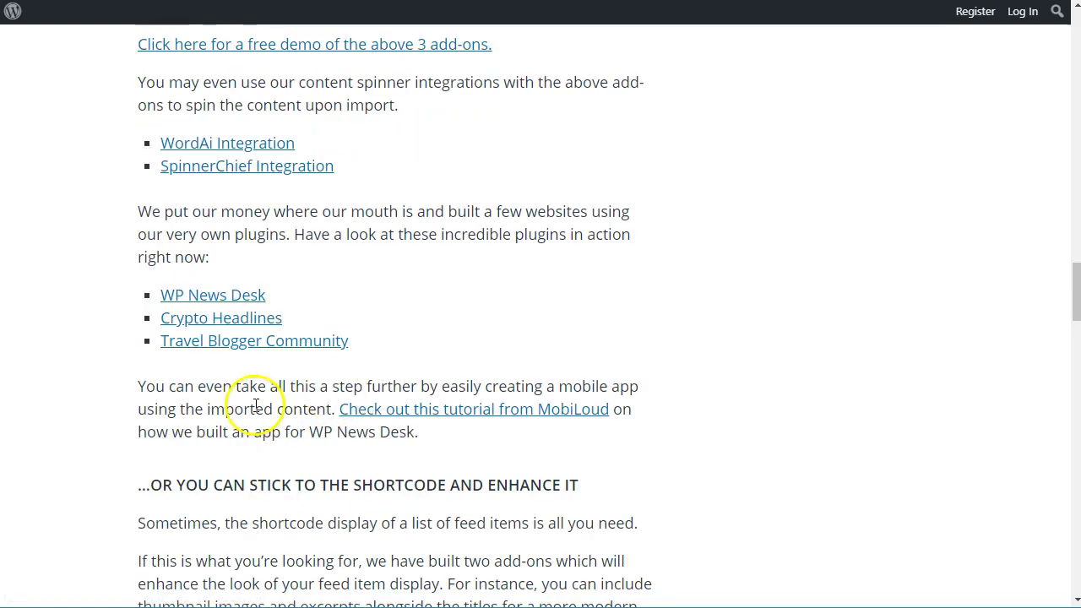
pyautogui.scroll(-3, 268, 388)
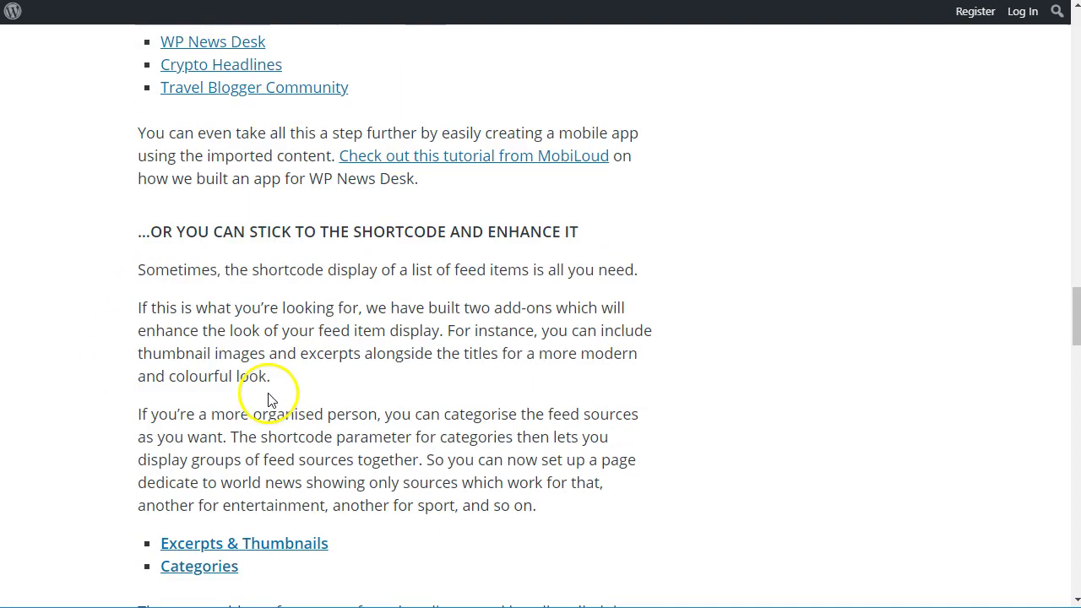
pyautogui.scroll(-2, 270, 397)
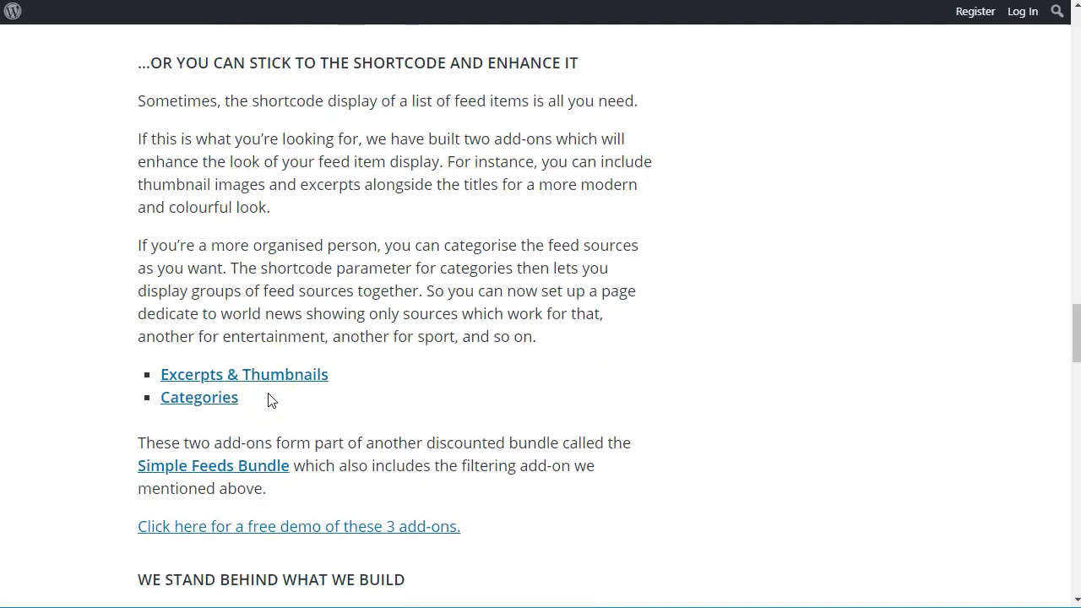
# - Return to the end of the free features list and open the link about the free core plugin
pyautogui.scroll(10, 270, 399)
pyautogui.scroll(5, 269, 393)
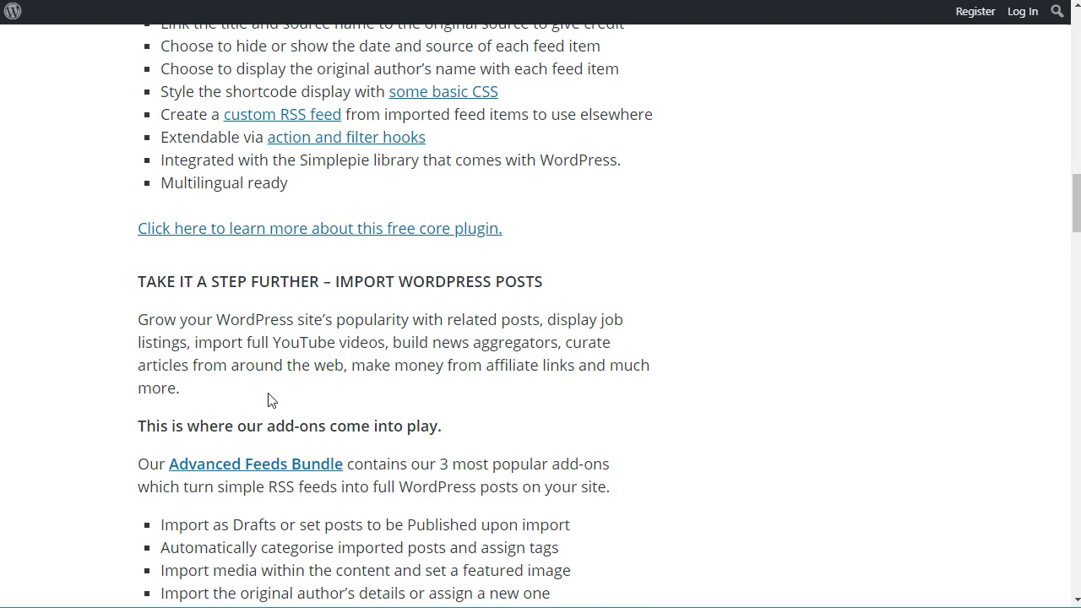
pyautogui.click(397, 241)
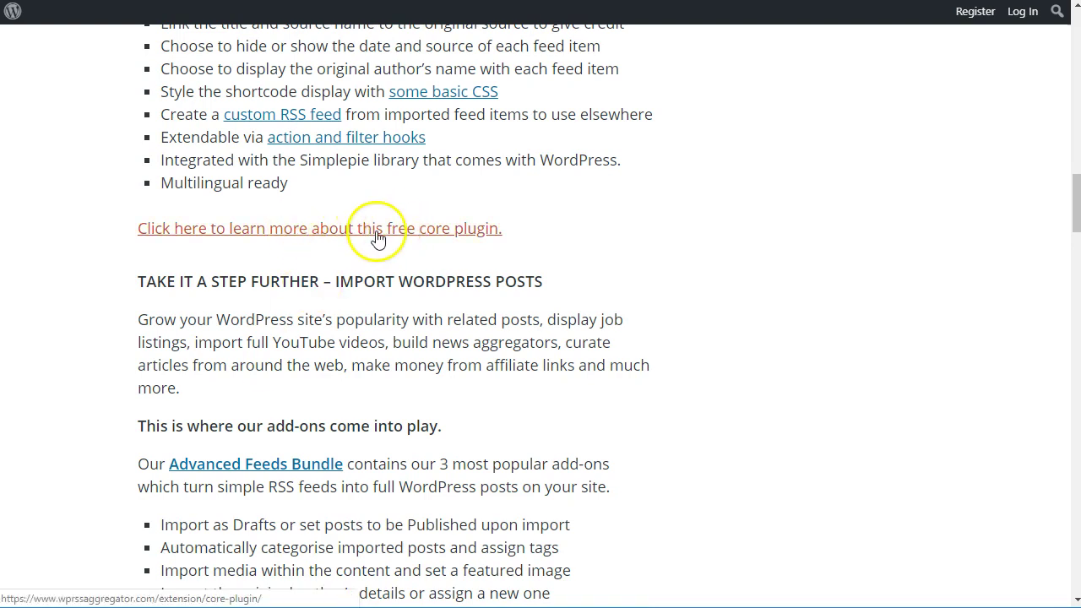
pyautogui.click(378, 236)
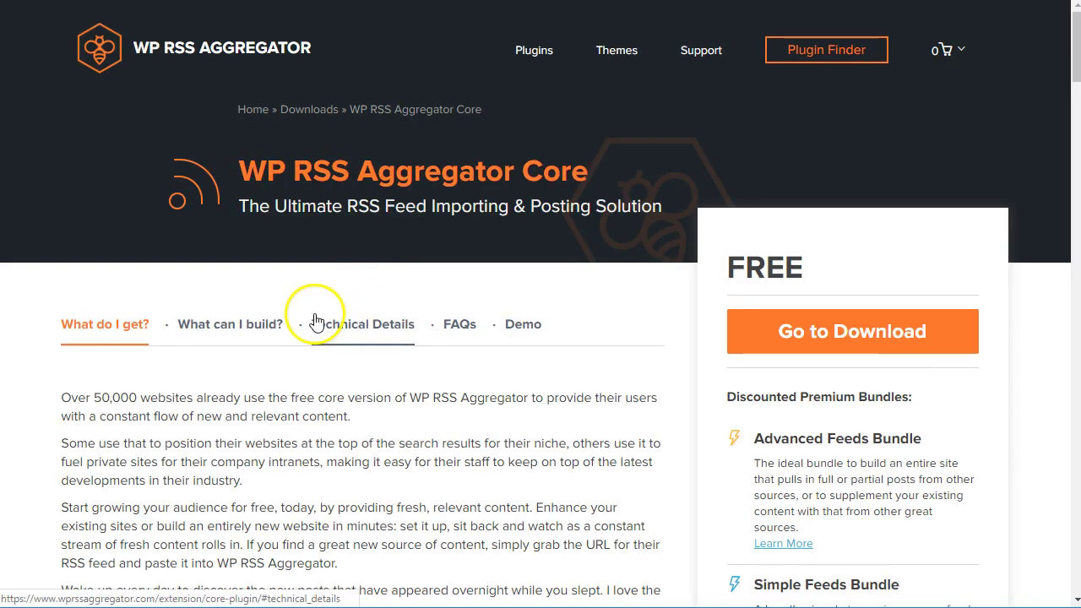
# - Review the WP RSS Aggregator Core page from its features through the technical details and FAQs, then return to its beginning
pyautogui.scroll(-4, 321, 312)
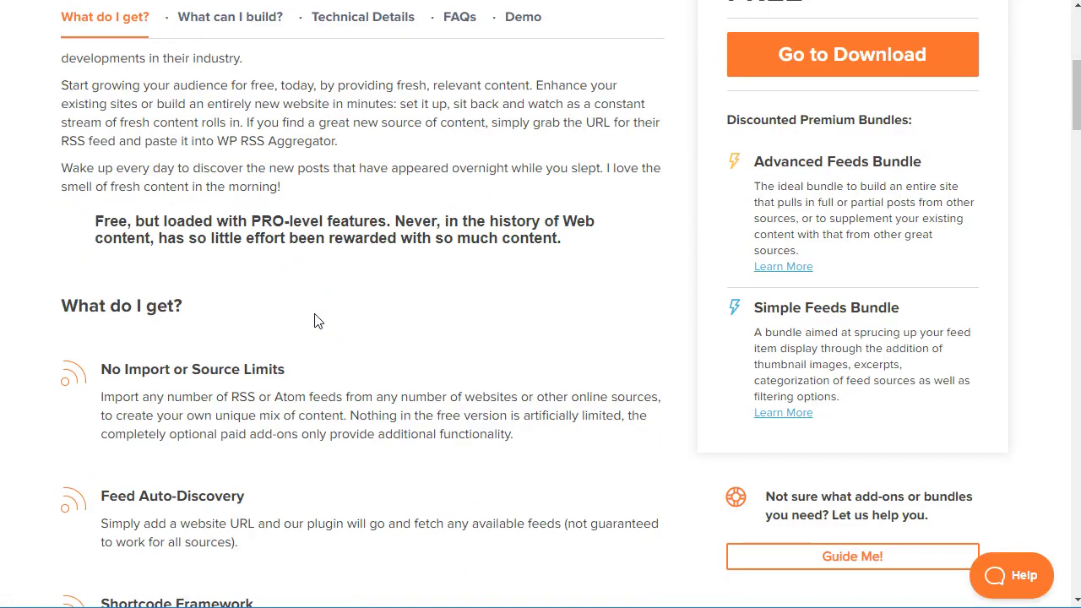
pyautogui.scroll(-3, 315, 320)
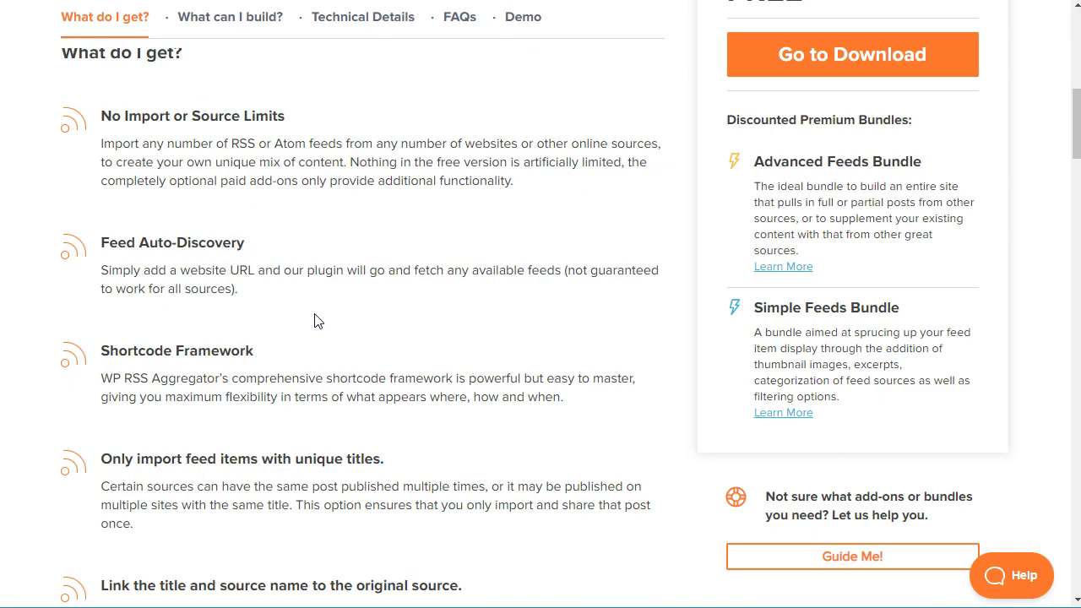
pyautogui.scroll(-10, 314, 320)
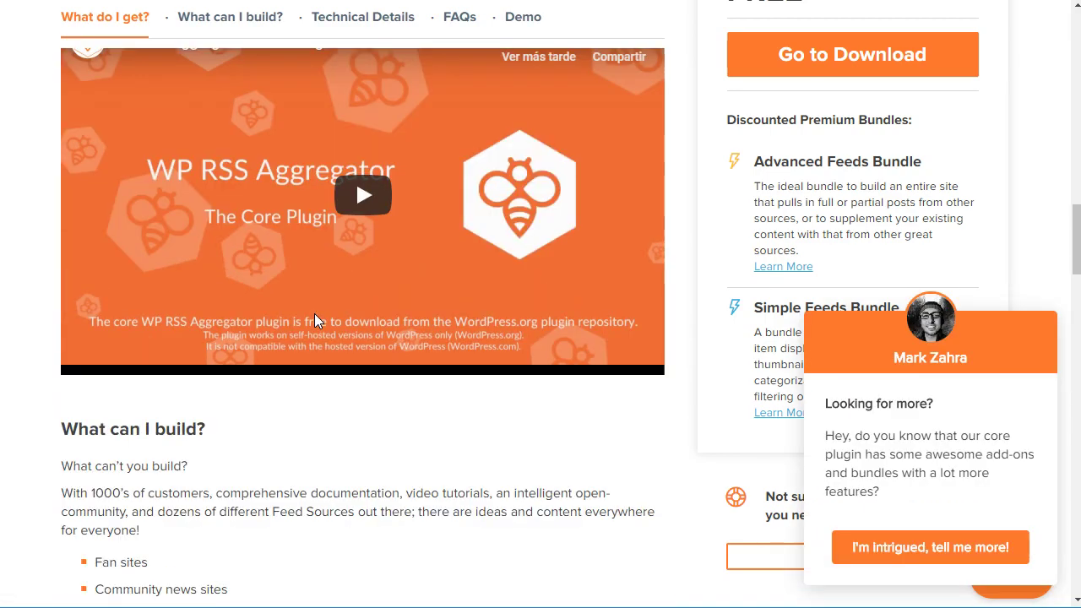
pyautogui.scroll(-4, 314, 320)
pyautogui.scroll(-4, 314, 320)
pyautogui.scroll(-5, 314, 320)
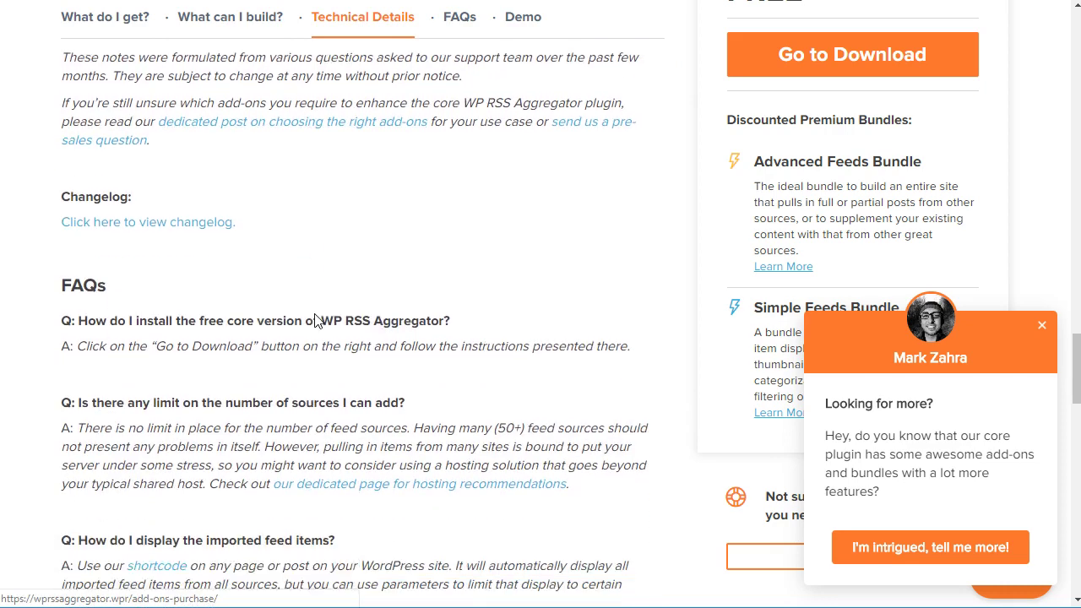
pyautogui.scroll(20, 314, 321)
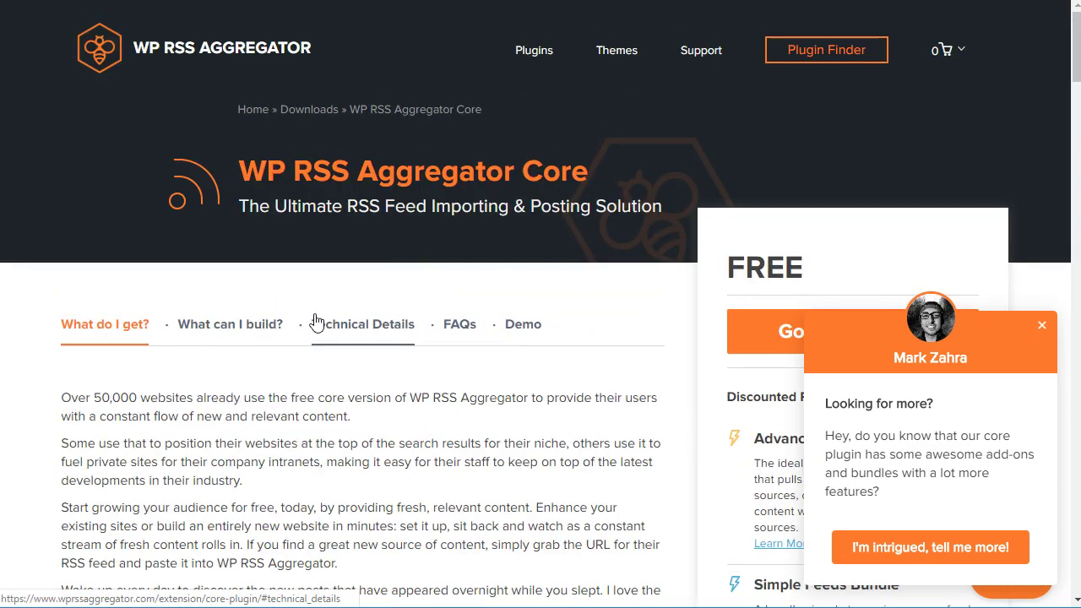
# - Browse the site's plugin add-ons and bundles and open the Advanced Feeds Bundle page to check its pricing
pyautogui.click(538, 50)
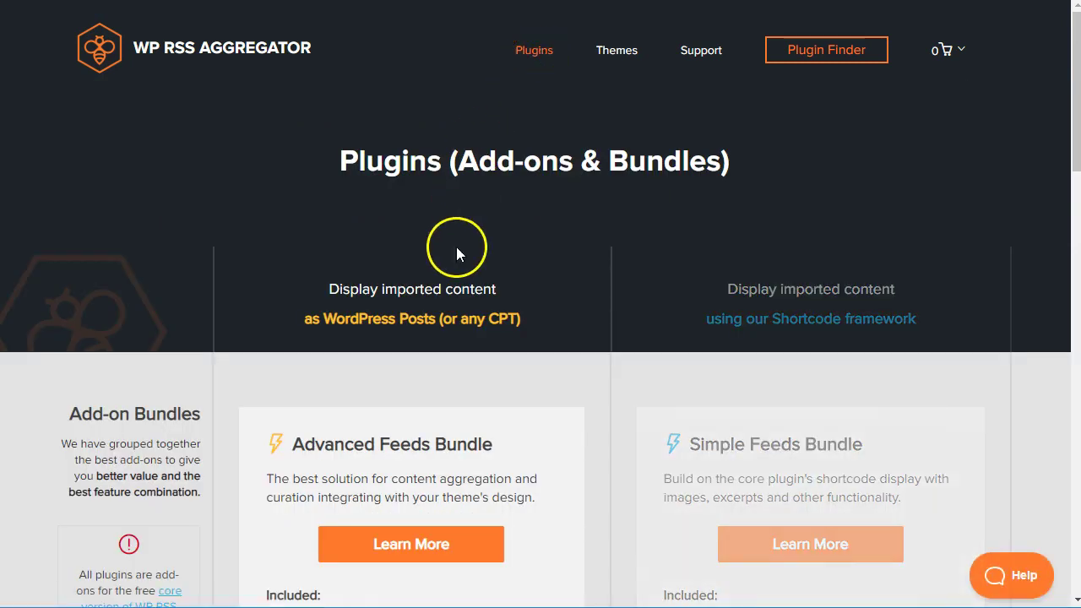
pyautogui.scroll(-3, 456, 248)
pyautogui.scroll(-1, 372, 195)
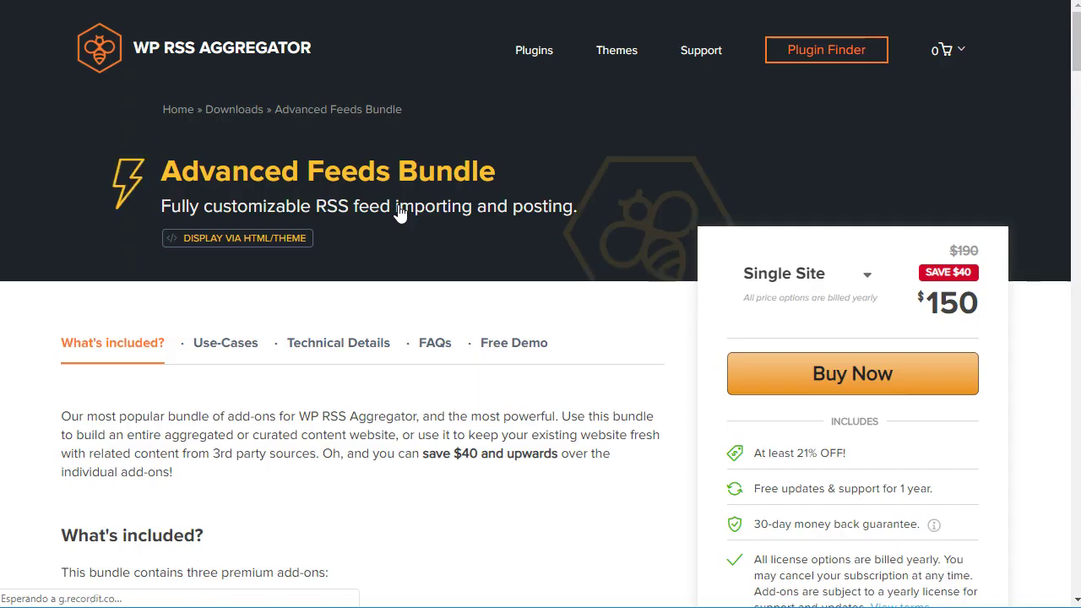
pyautogui.click(990, 404)
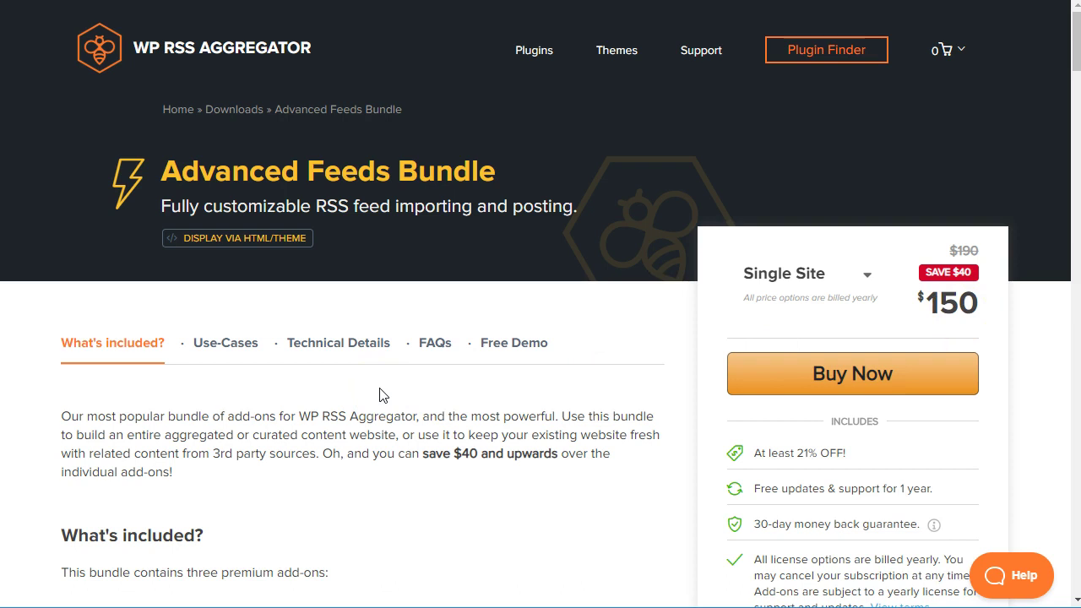
# - Read the Advanced Feeds Bundle page's included add-ons and its post importing features, then return to its beginning
pyautogui.scroll(-2, 380, 394)
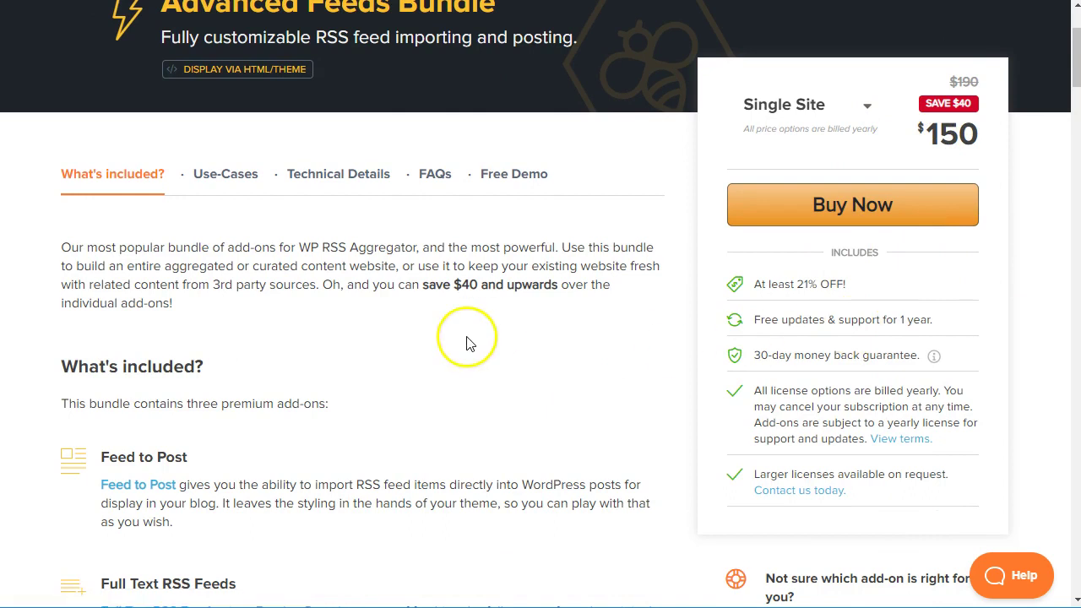
pyautogui.scroll(-4, 425, 365)
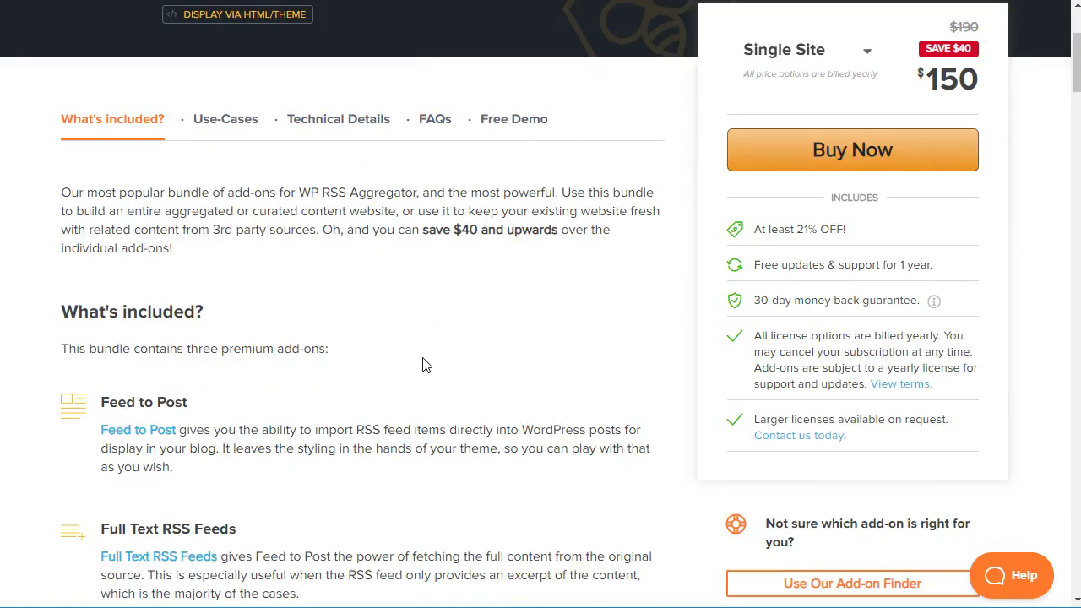
pyautogui.scroll(-4, 424, 364)
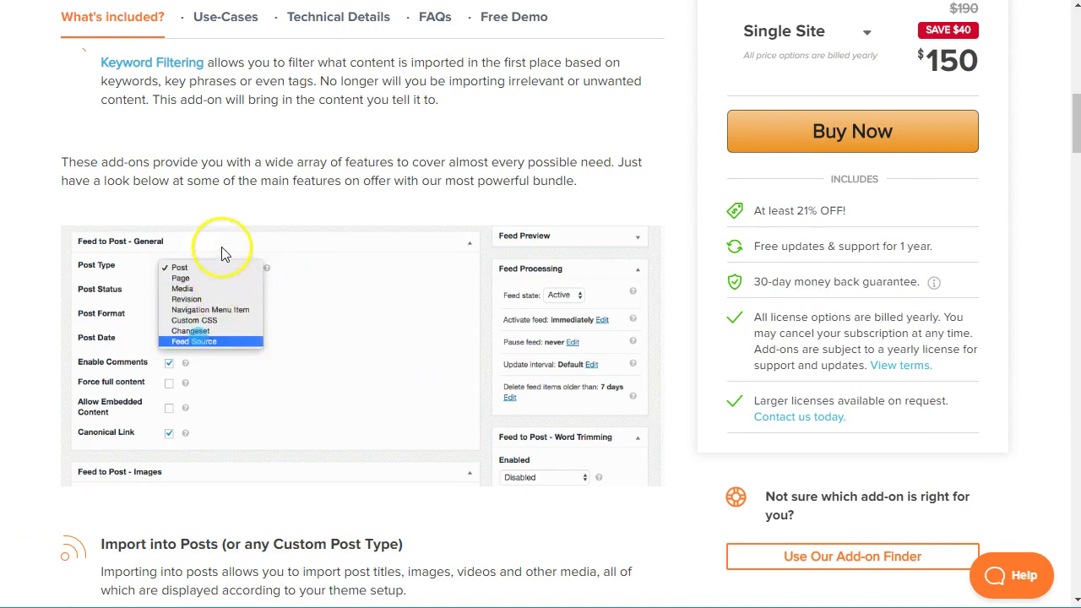
pyautogui.scroll(-10, 340, 330)
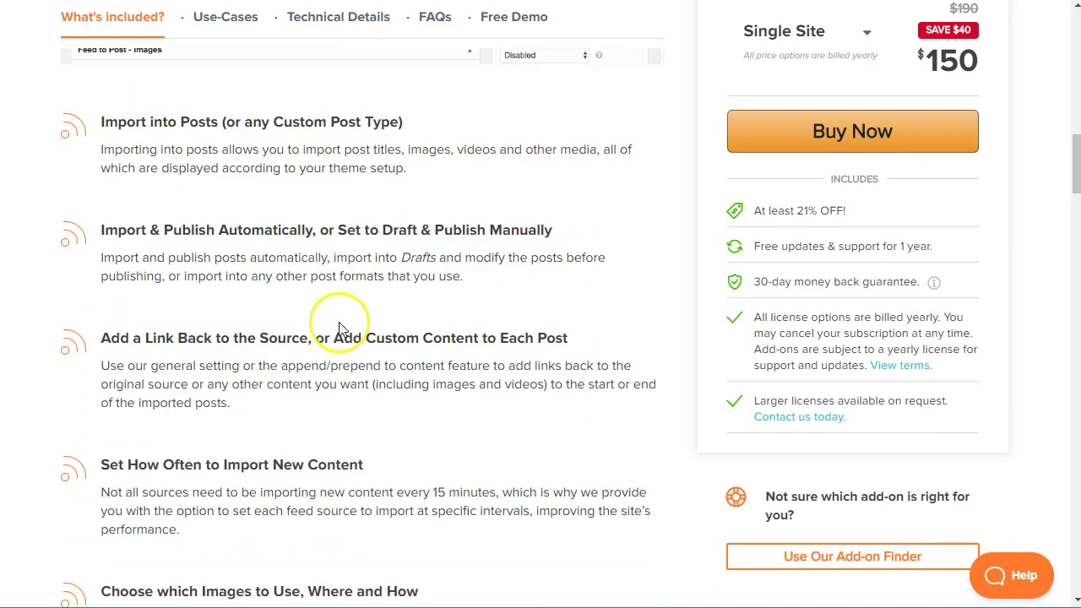
pyautogui.scroll(-4, 342, 325)
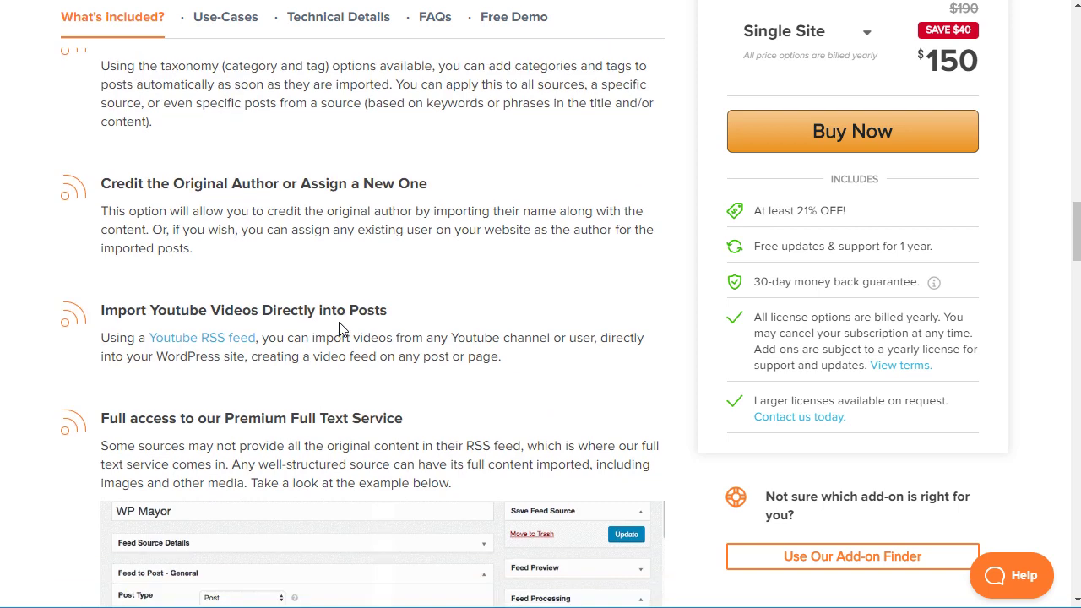
pyautogui.scroll(3, 497, 228)
pyautogui.scroll(15, 487, 232)
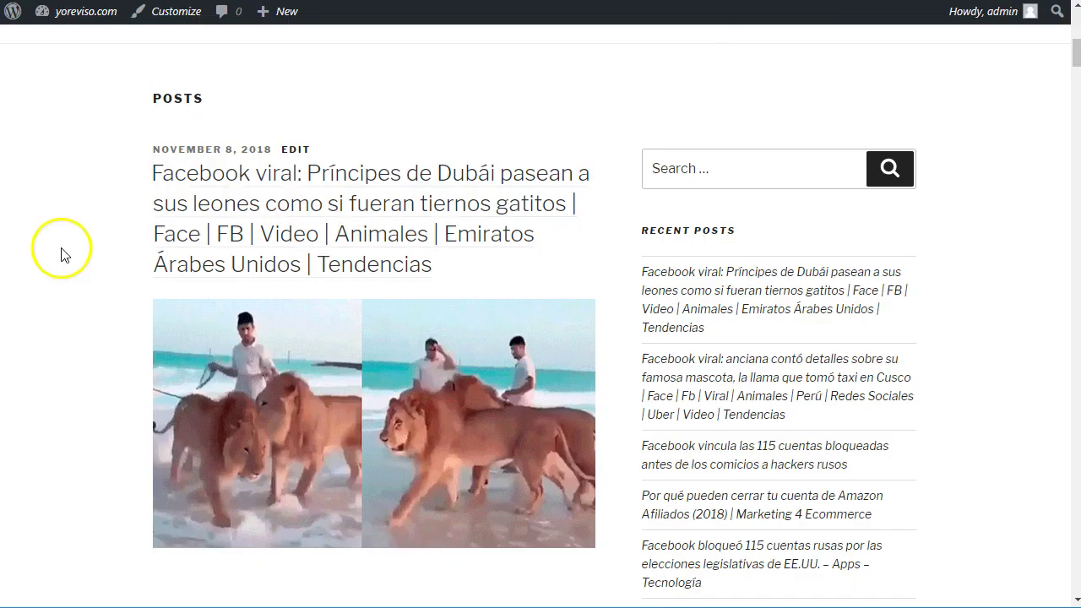
# - Switch to the Autobloging folder in File Explorer and point out the wp-rss-aggregator, wp-pipes and wpematico archives
pyautogui.hotkey('alt', 'Tab')
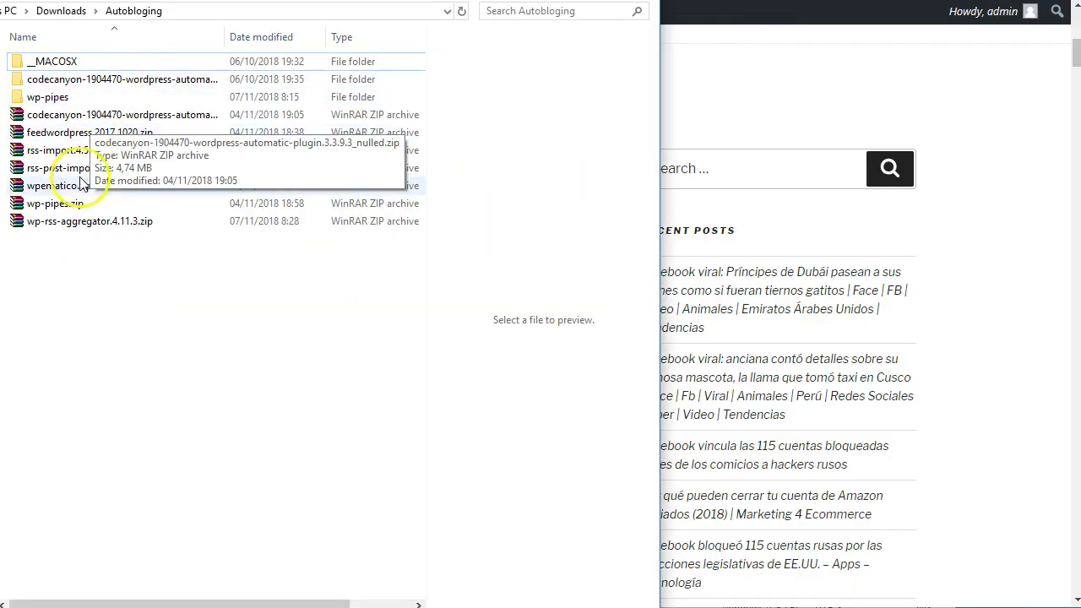
pyautogui.click(65, 227)
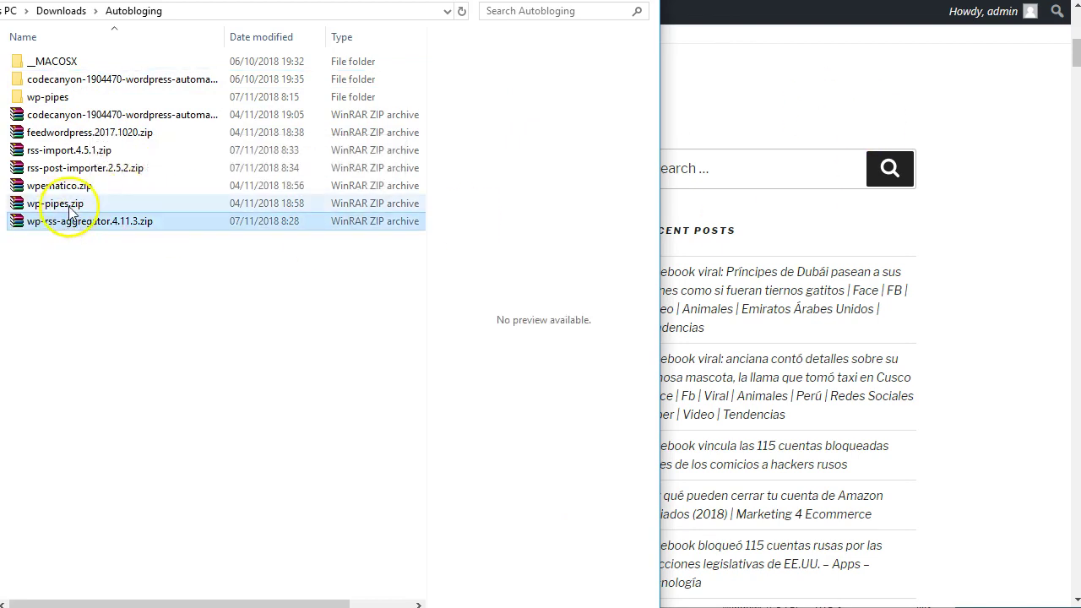
pyautogui.click(71, 206)
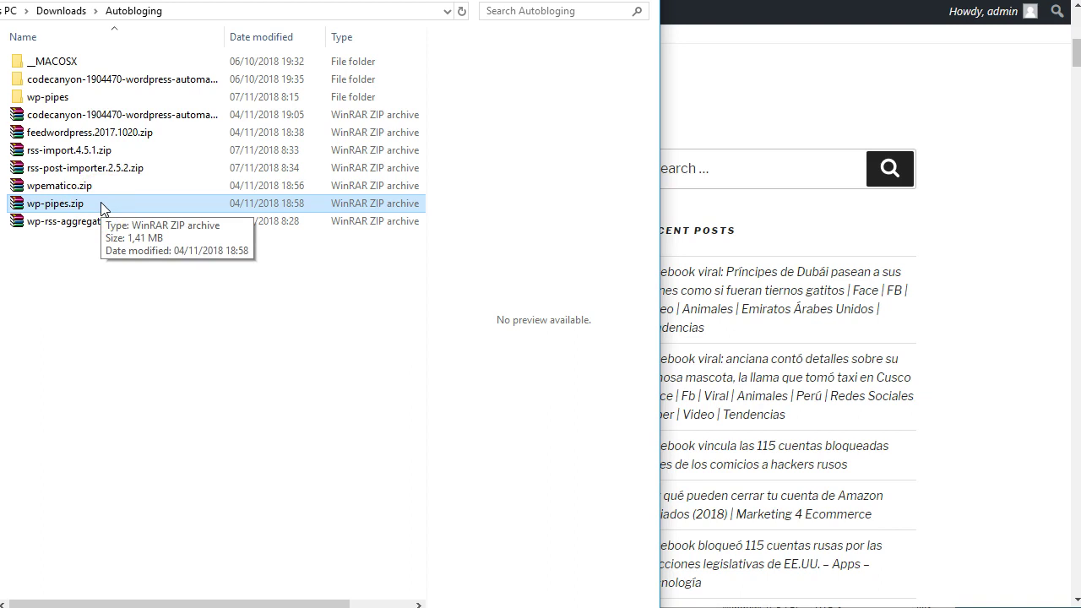
pyautogui.click(83, 189)
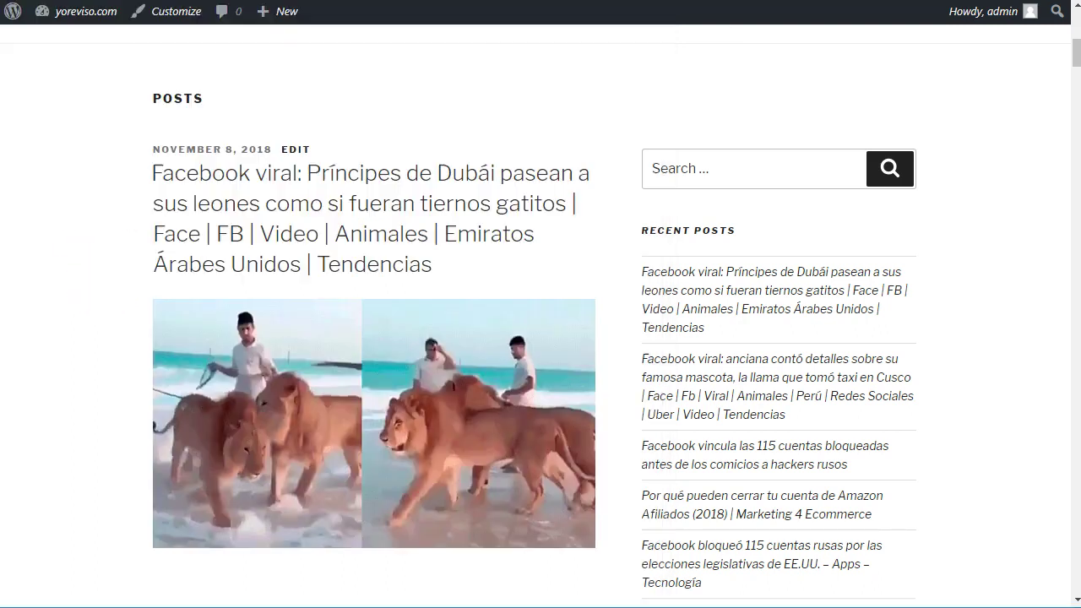
# - Open the WordPress site's dashboard and go to its list of installed plugins
pyautogui.moveTo(101, 17)
pyautogui.click(59, 41)
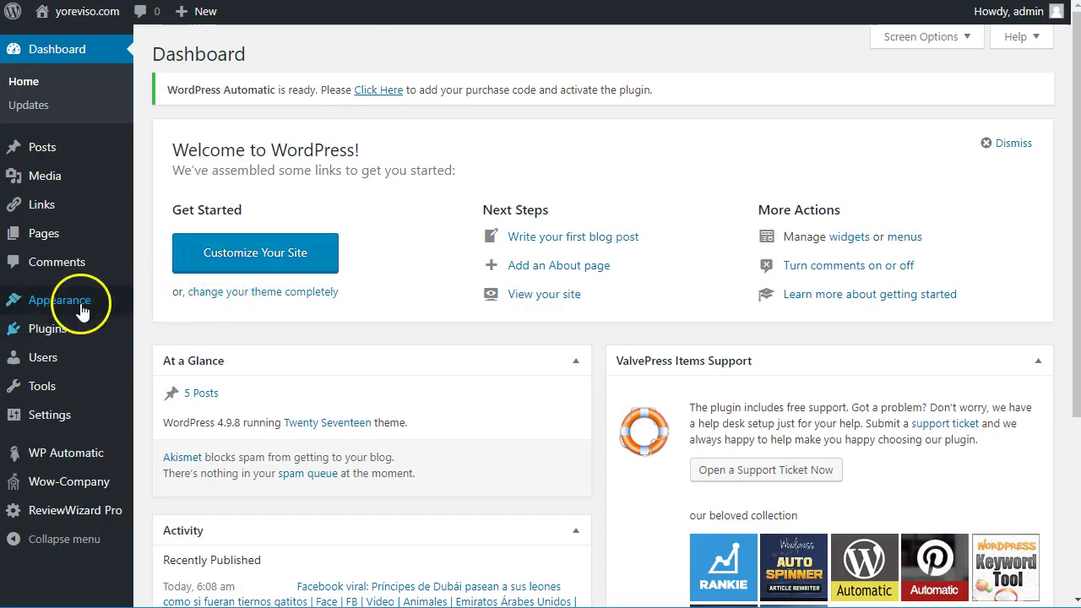
pyautogui.moveTo(50, 328)
pyautogui.click(203, 332)
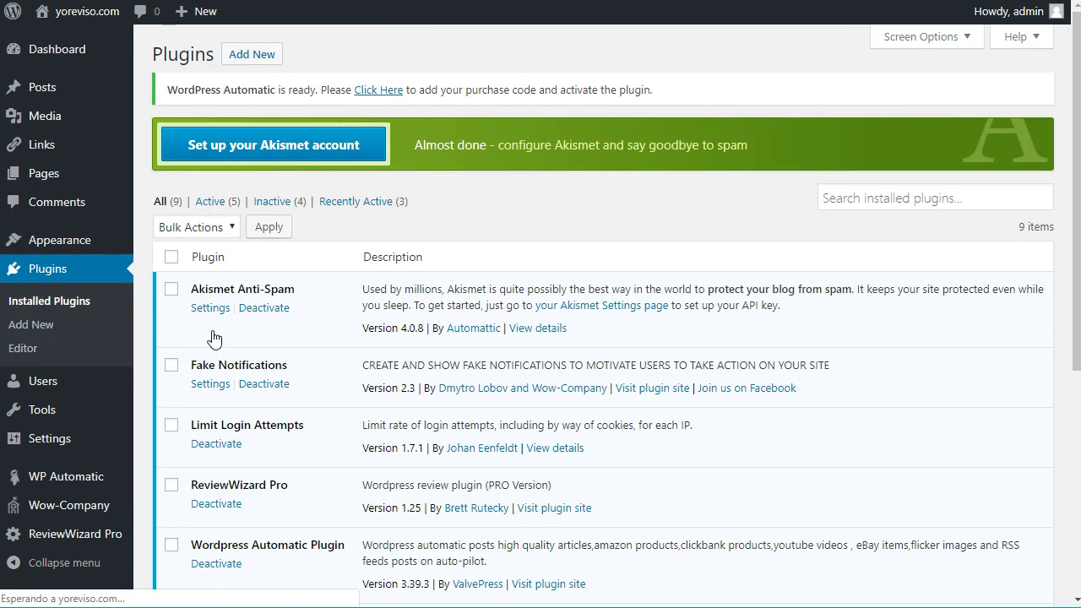
# - Examine the installed plugins, comparing Wordpress Automatic Plugin with WP Content Pilot, WP Pipes and WPeMatico
pyautogui.scroll(-5, 213, 338)
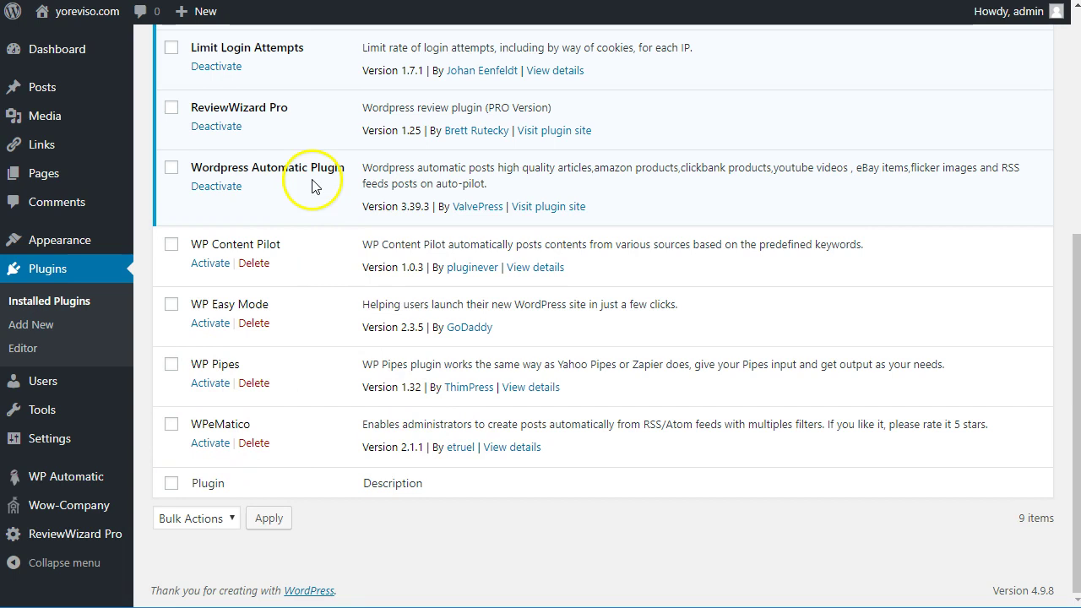
pyautogui.scroll(1, 332, 337)
pyautogui.scroll(3, 334, 341)
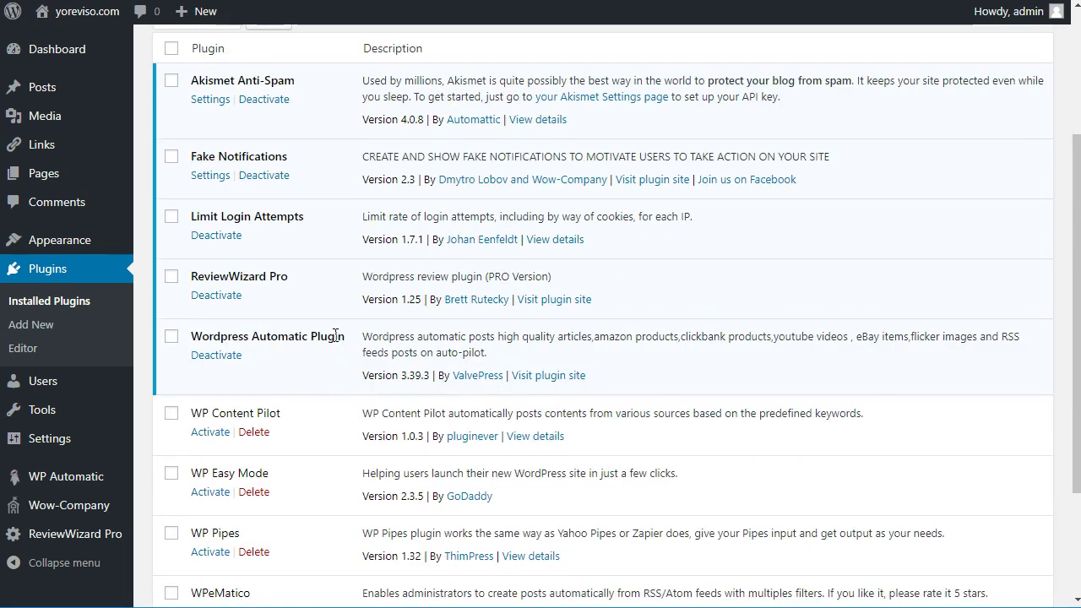
pyautogui.scroll(-4, 334, 341)
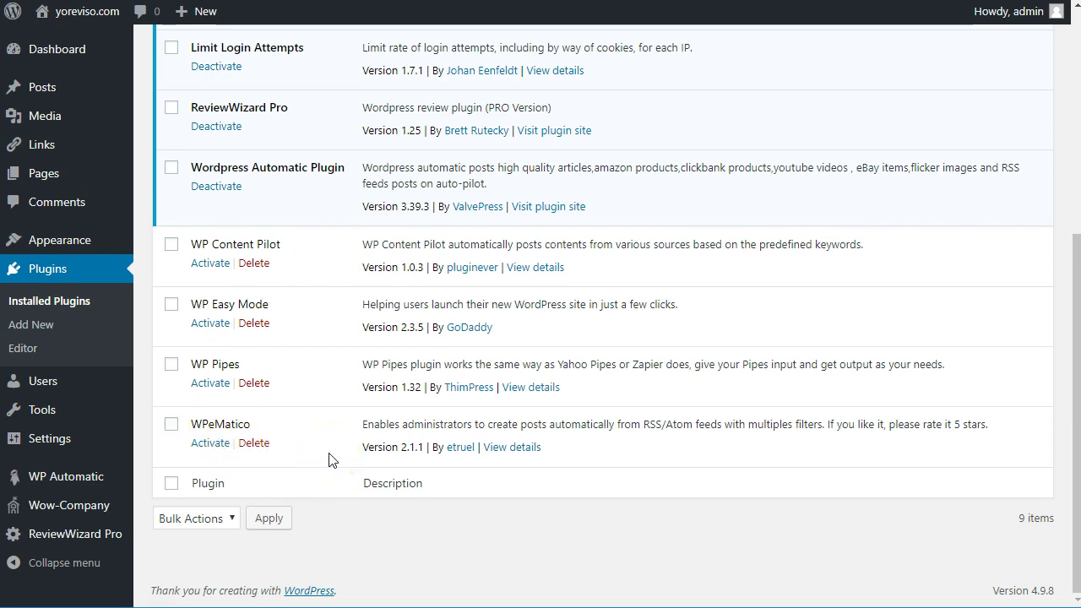
pyautogui.scroll(2, 330, 460)
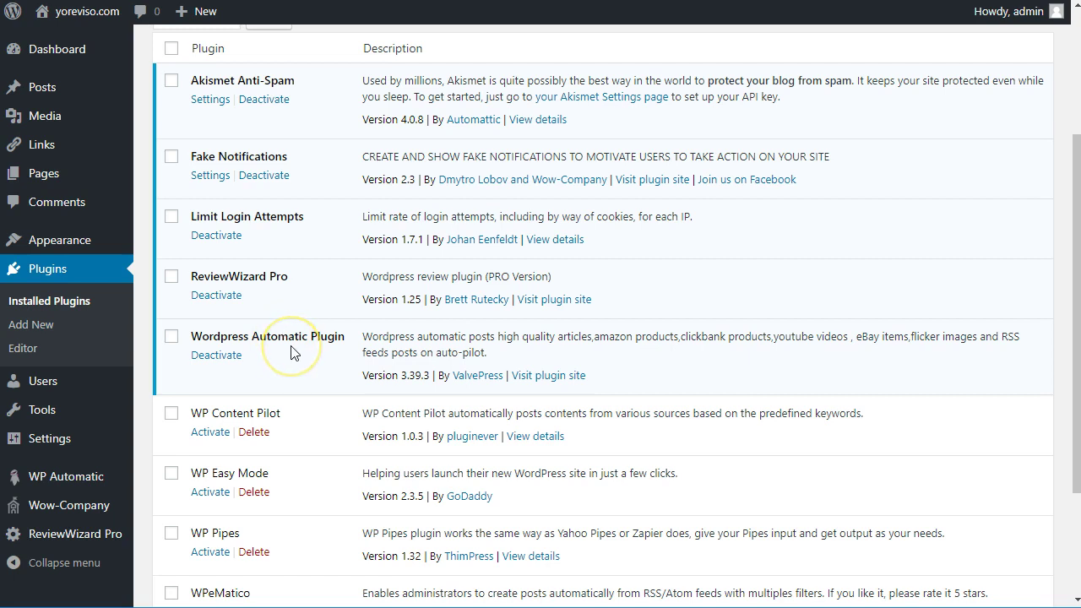
pyautogui.click(403, 377)
pyautogui.moveTo(403, 377); pyautogui.dragTo(428, 378)
pyautogui.click(413, 377)
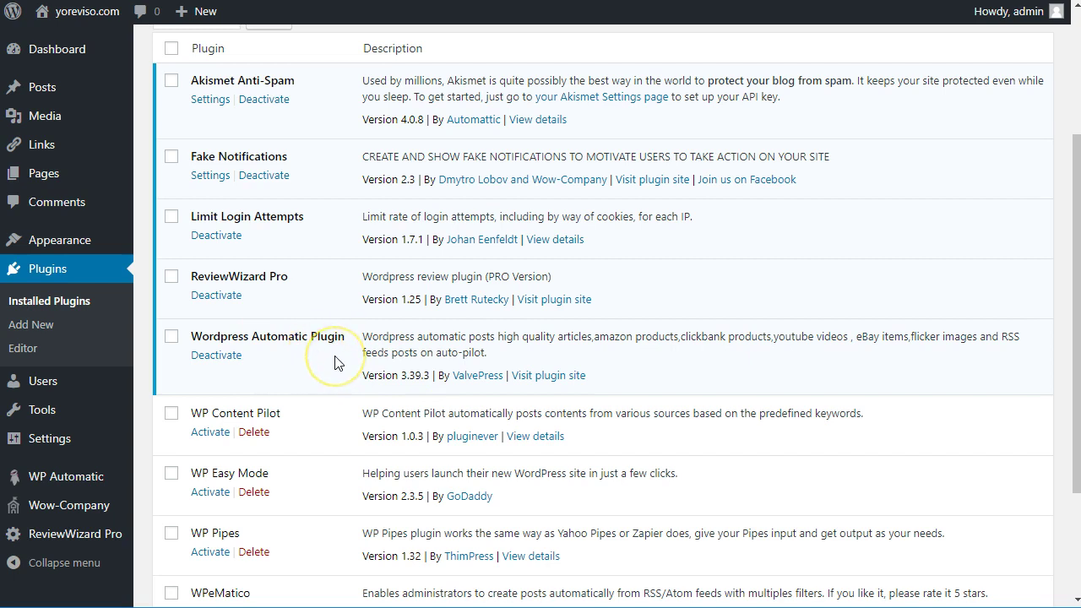
pyautogui.scroll(-3, 354, 329)
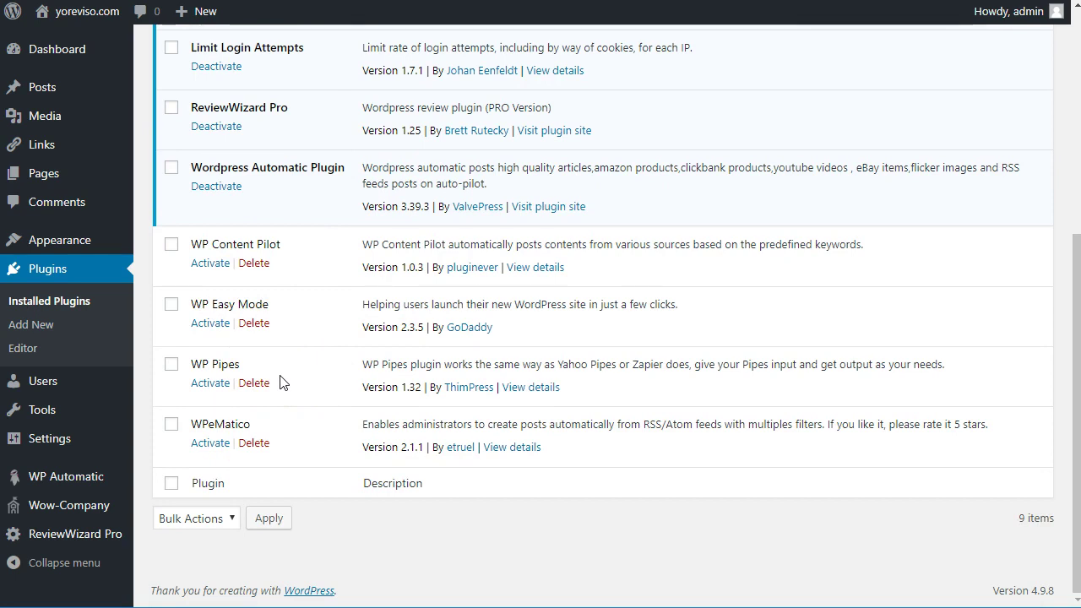
pyautogui.scroll(2, 311, 363)
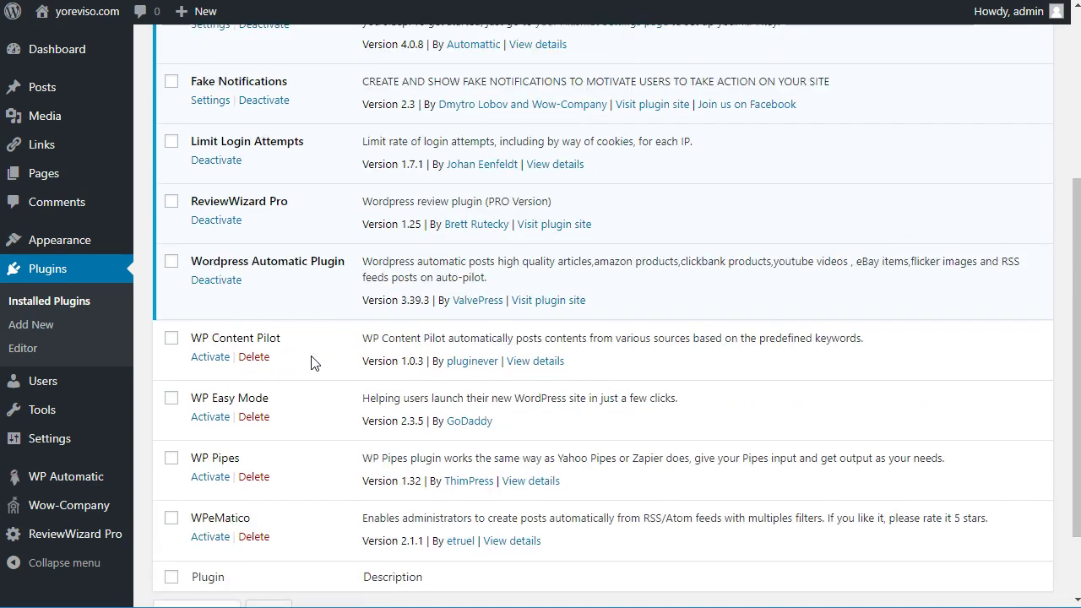
pyautogui.scroll(-1, 311, 362)
pyautogui.scroll(3, 310, 362)
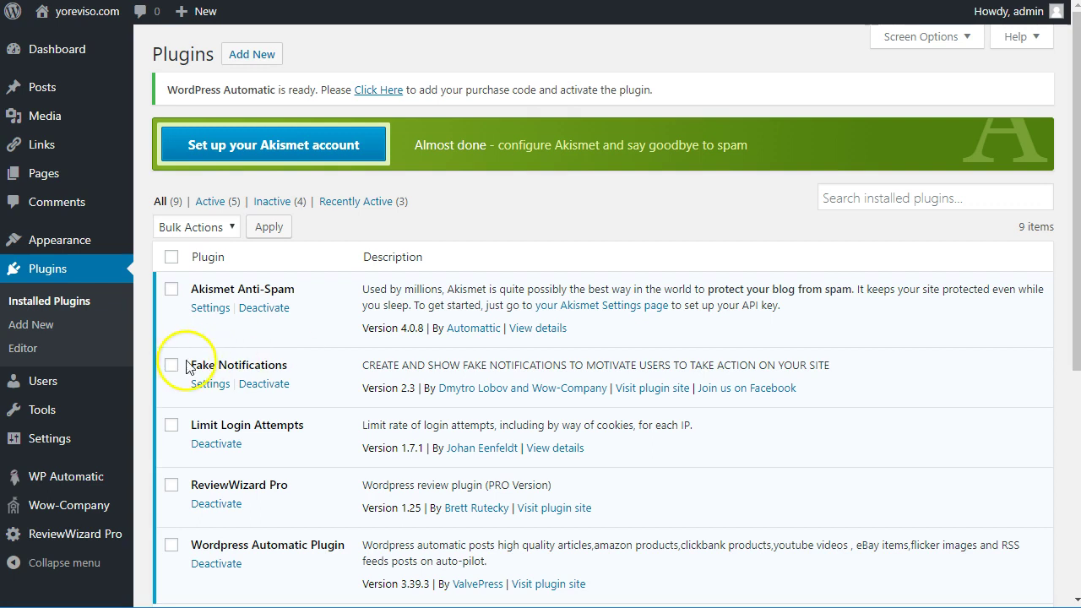
pyautogui.scroll(-2, 306, 299)
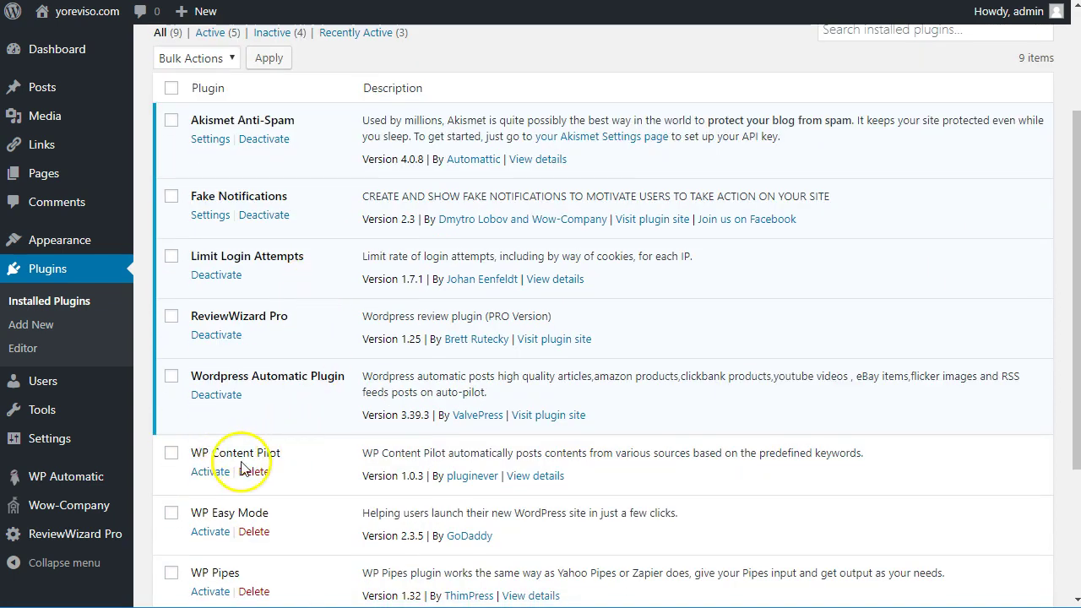
# - Open the WP Automatic settings and review the source sections from Amazon and Clickbank through eBay and Instagram
pyautogui.moveTo(76, 477)
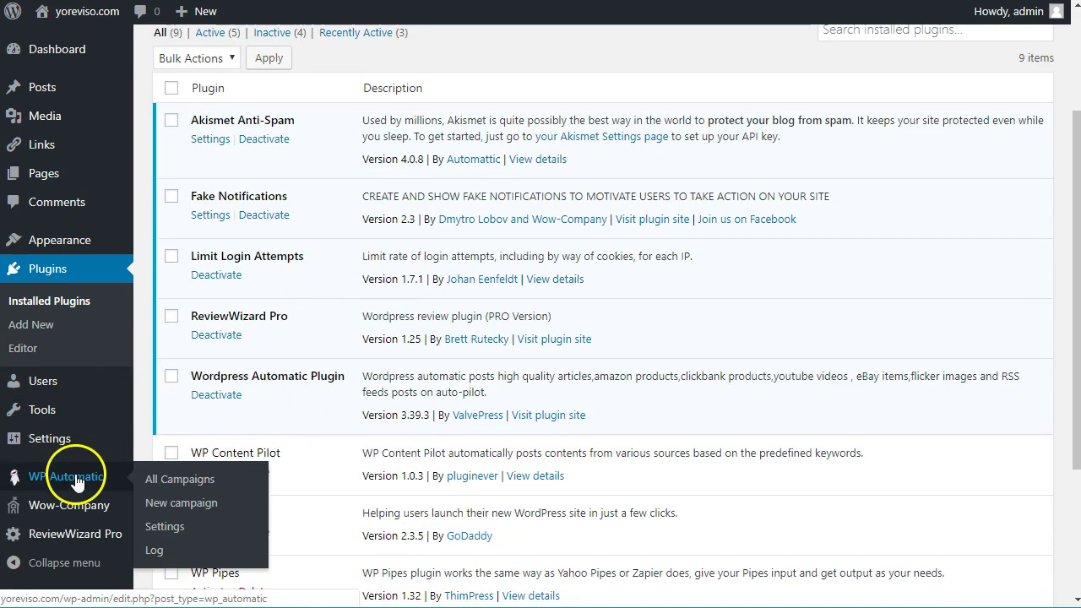
pyautogui.click(169, 528)
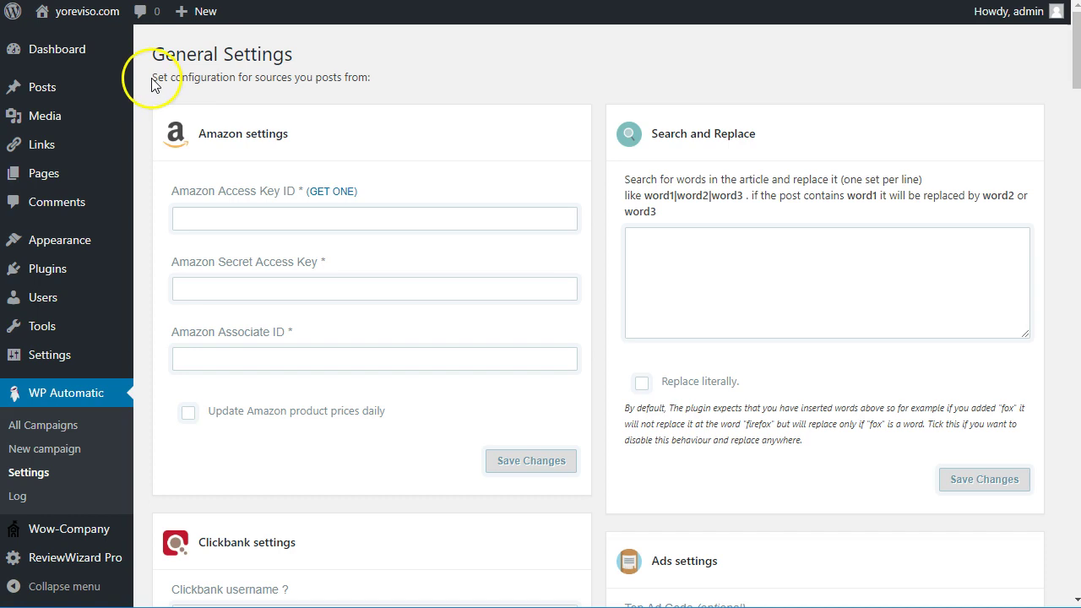
pyautogui.scroll(-3, 320, 147)
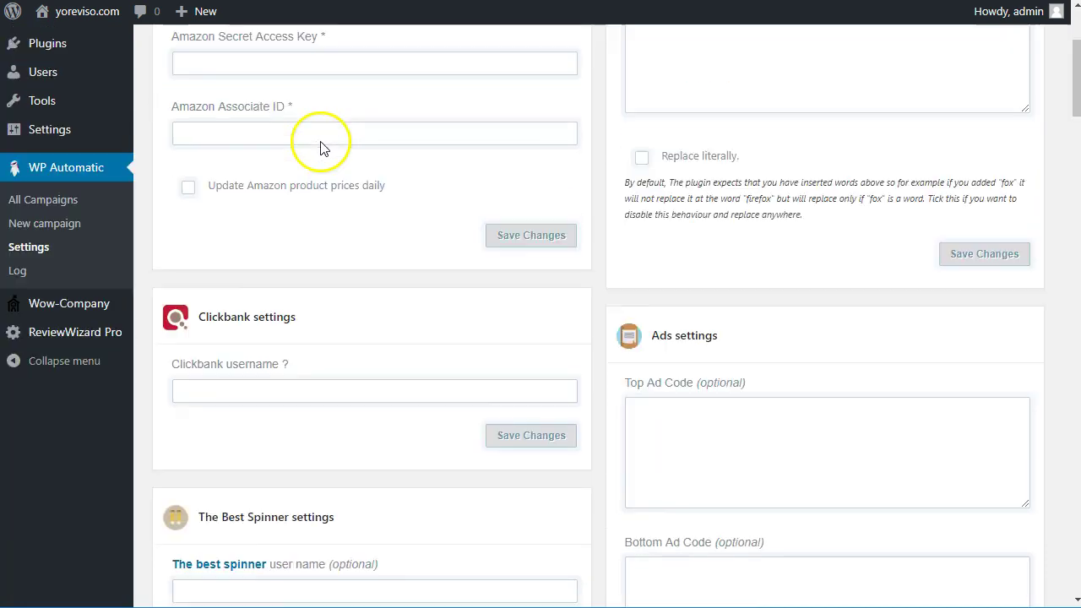
pyautogui.scroll(-3, 330, 290)
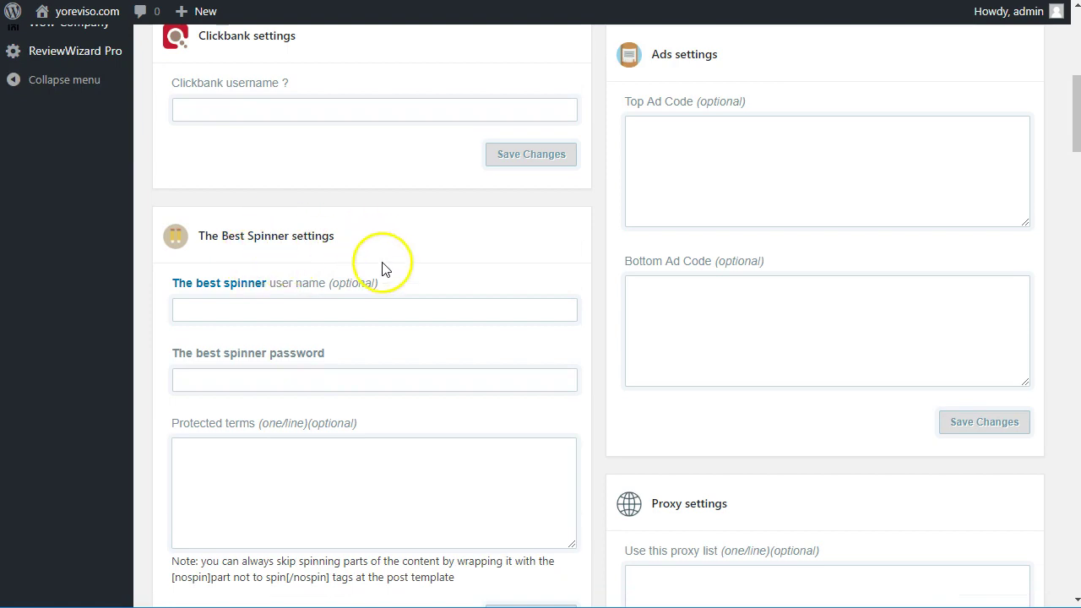
pyautogui.scroll(-4, 377, 278)
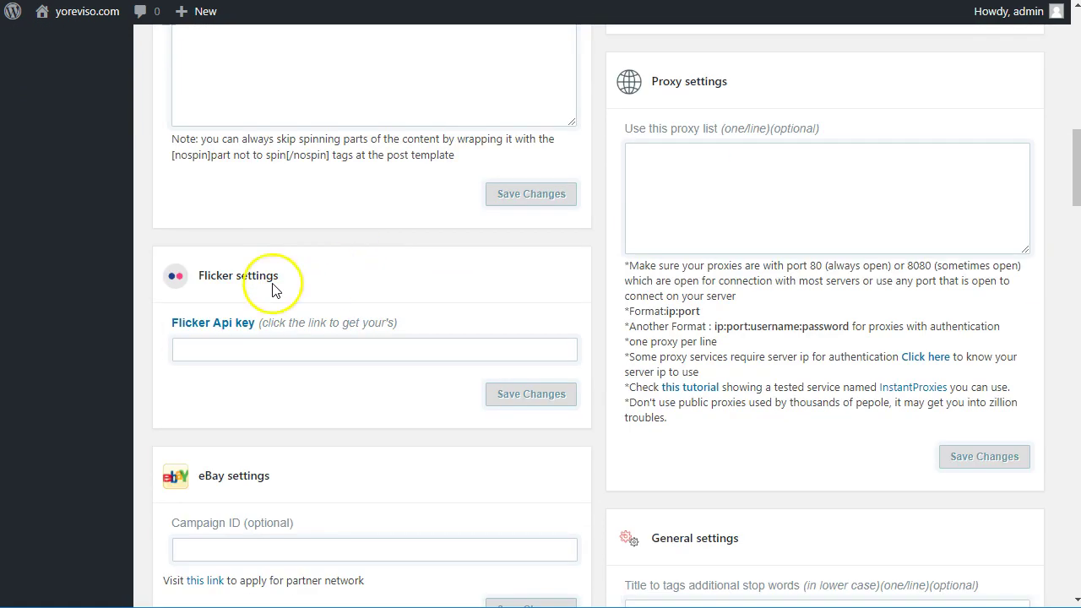
pyautogui.scroll(-3, 295, 285)
pyautogui.scroll(-1, 296, 285)
pyautogui.scroll(-3, 330, 321)
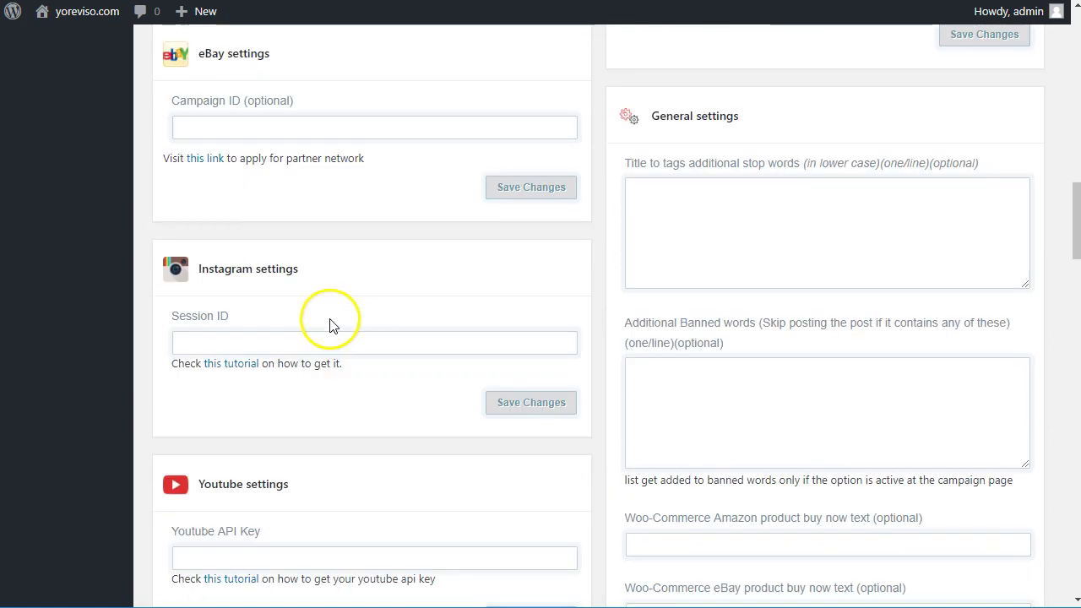
# - Review the remaining WP Automatic settings from SoundCloud through Microsoft Translator, then return to the Amazon and Search and Replace sections
pyautogui.scroll(-5, 331, 321)
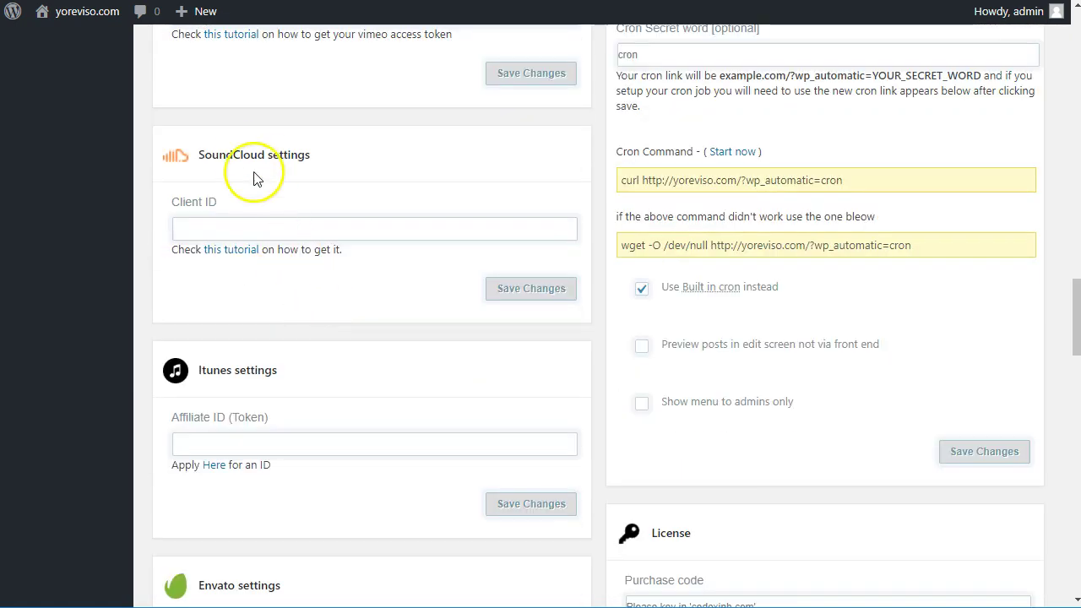
pyautogui.scroll(-4, 301, 296)
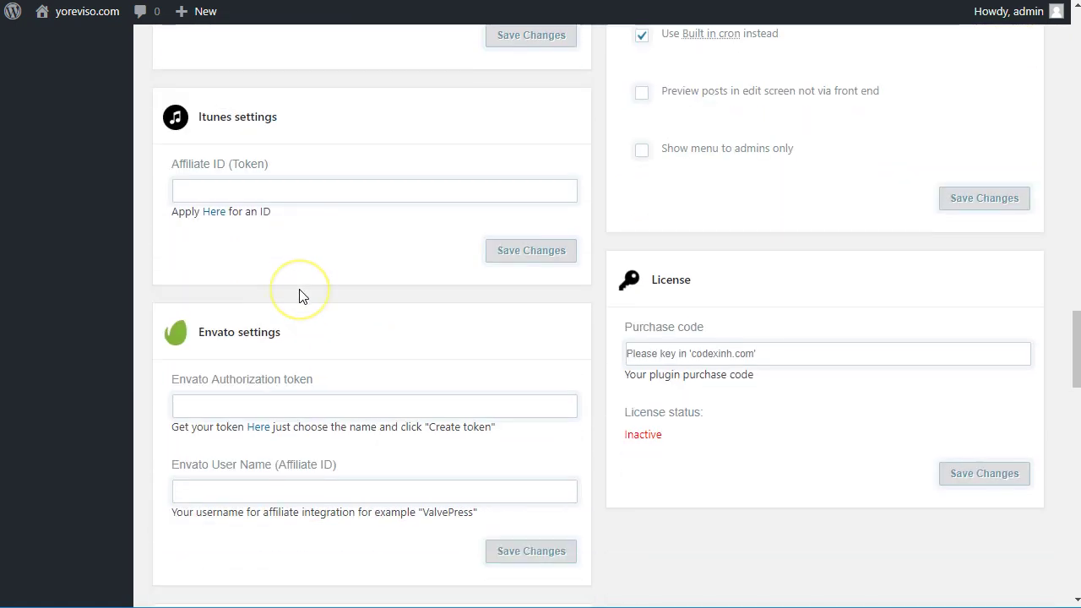
pyautogui.scroll(-3, 266, 278)
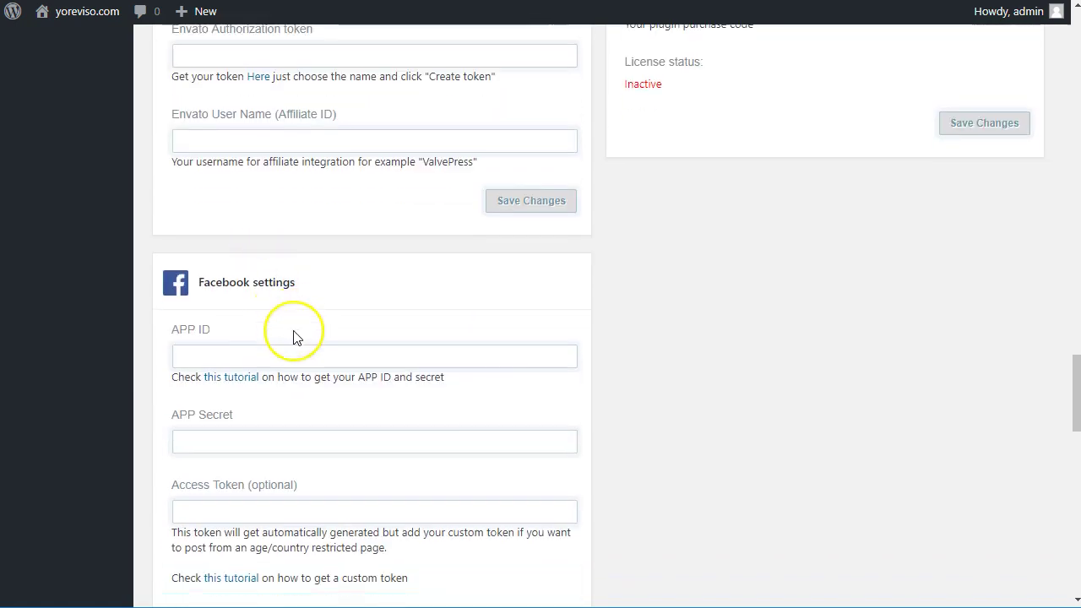
pyautogui.scroll(-4, 295, 336)
pyautogui.scroll(-6, 295, 336)
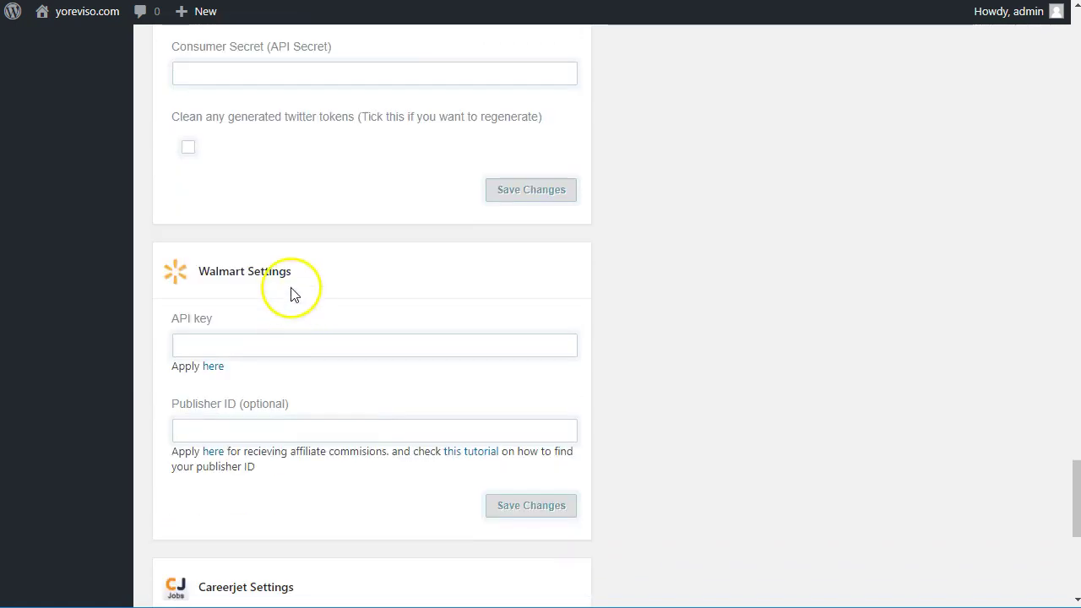
pyautogui.scroll(-3, 293, 294)
pyautogui.scroll(-2, 345, 338)
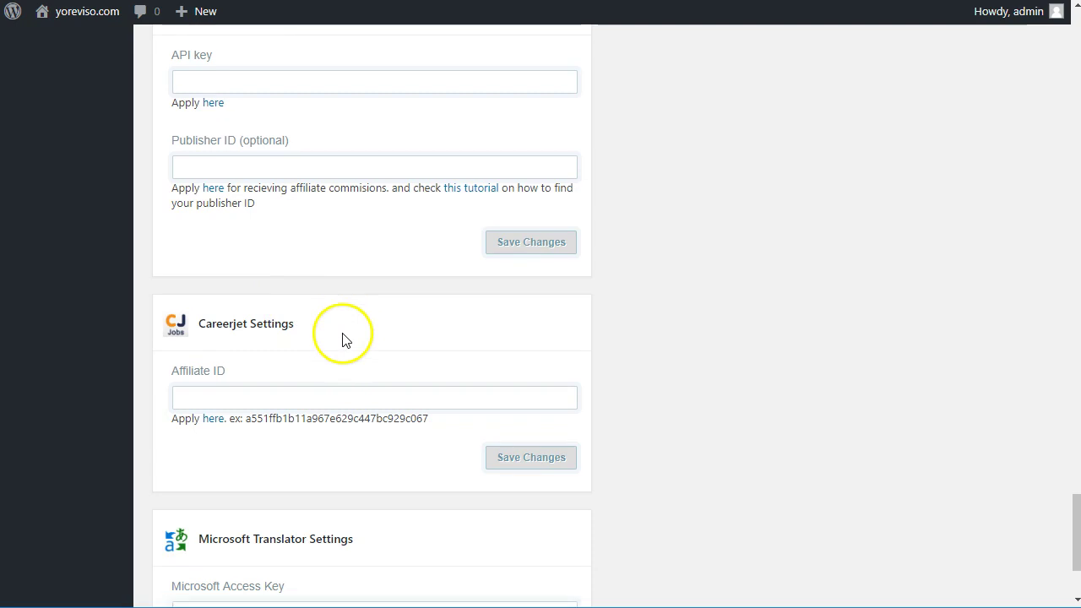
pyautogui.click(336, 393)
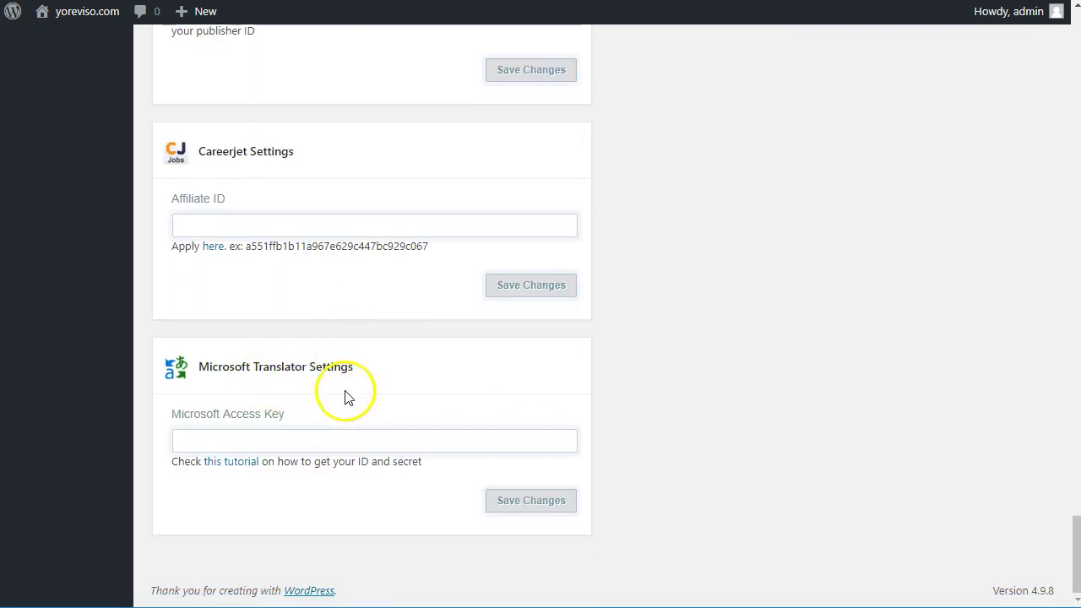
pyautogui.scroll(20, 392, 359)
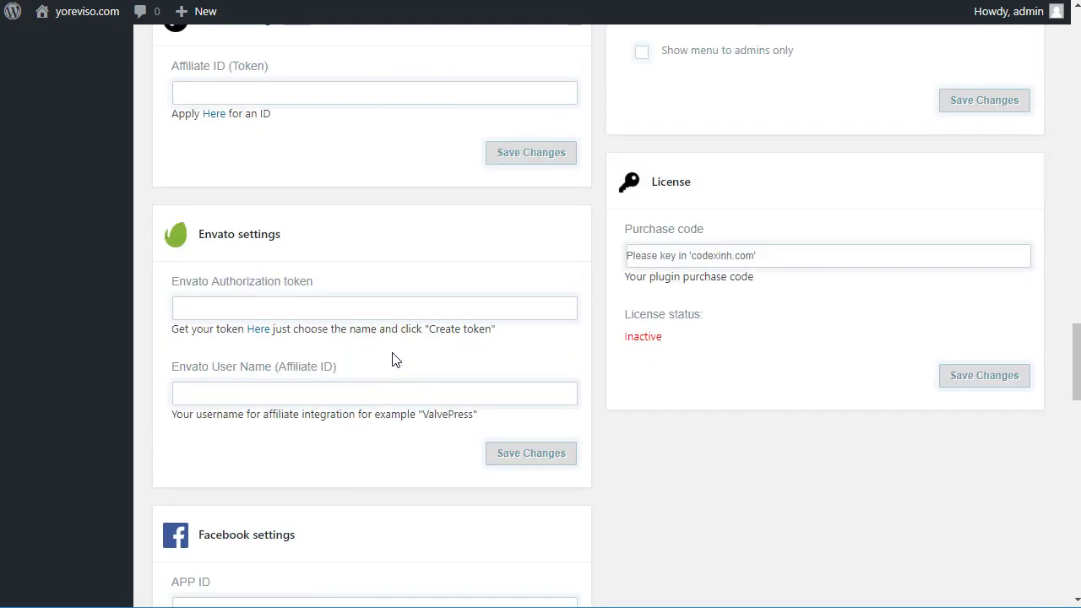
pyautogui.scroll(10, 394, 353)
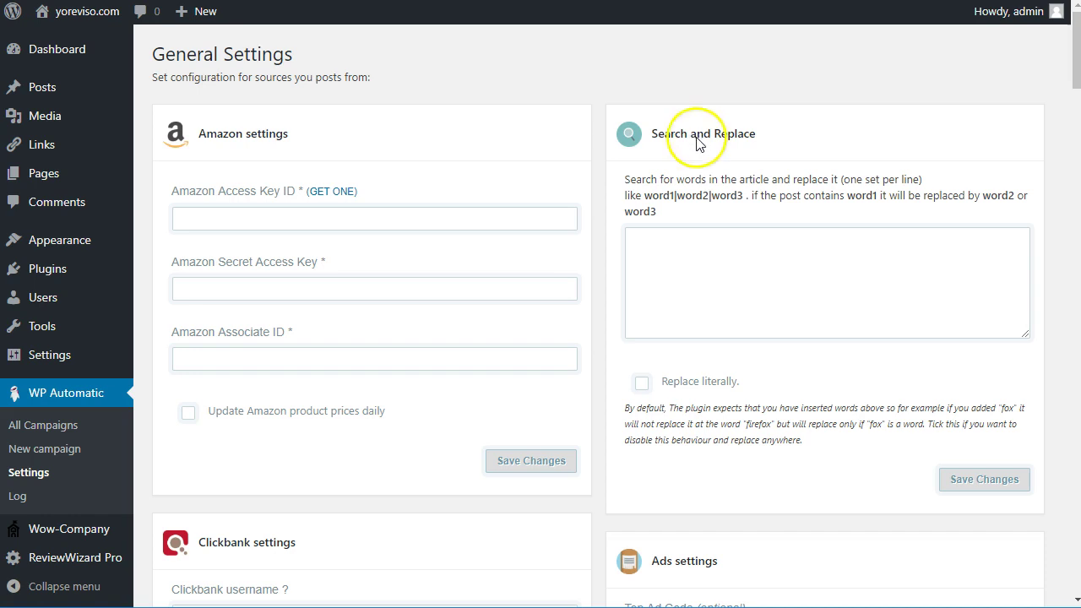
# - Review the WP Automatic settings for Search and Replace, Ads, Proxy, General, Cron and License, then return to the page's start
pyautogui.click(727, 262)
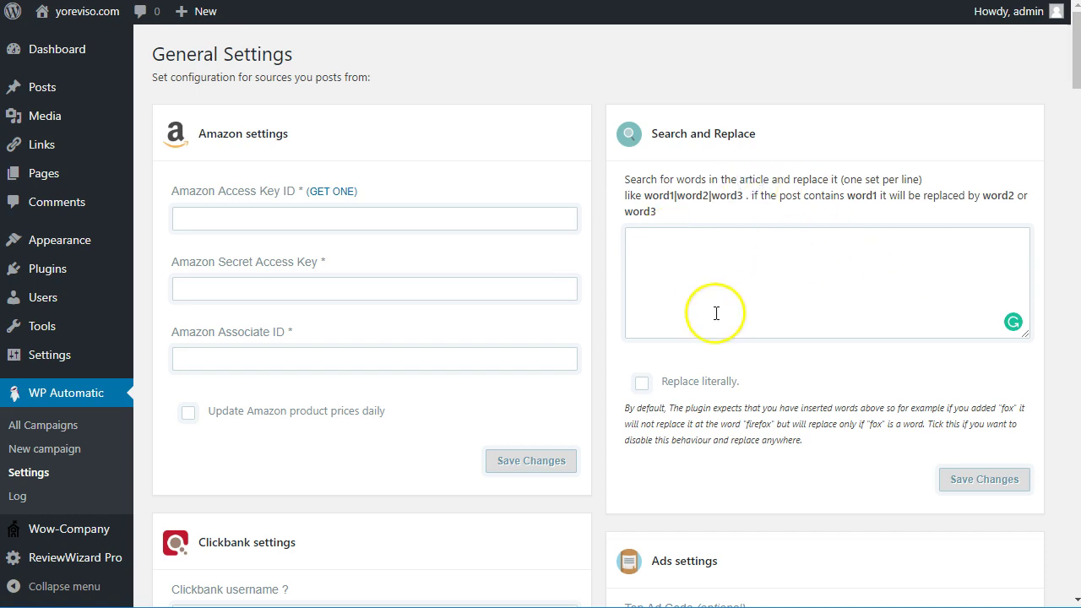
pyautogui.scroll(-4, 716, 313)
pyautogui.scroll(-2, 708, 305)
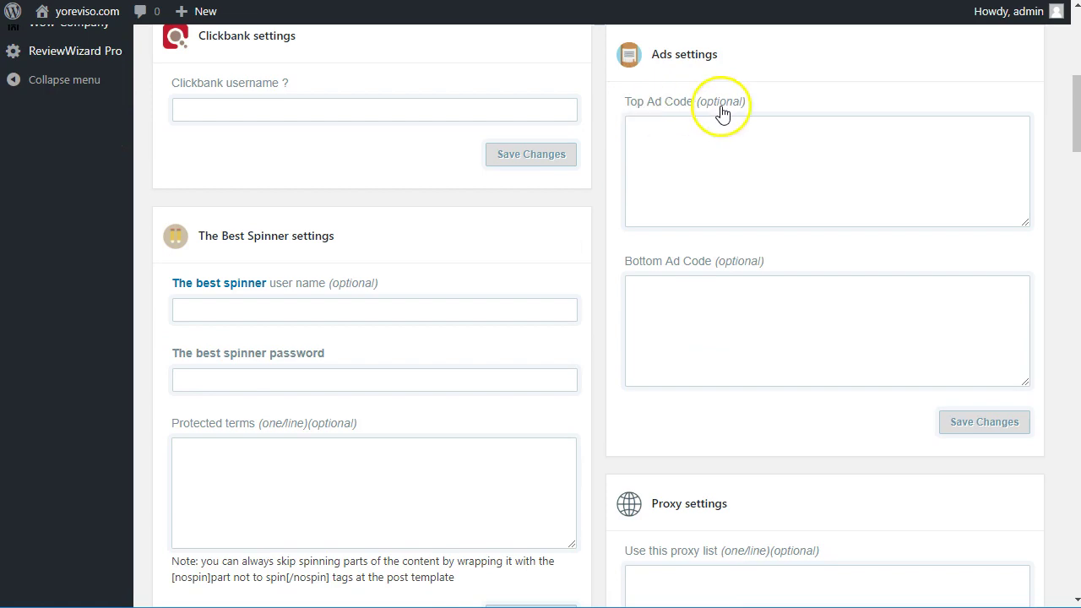
pyautogui.scroll(-2, 690, 198)
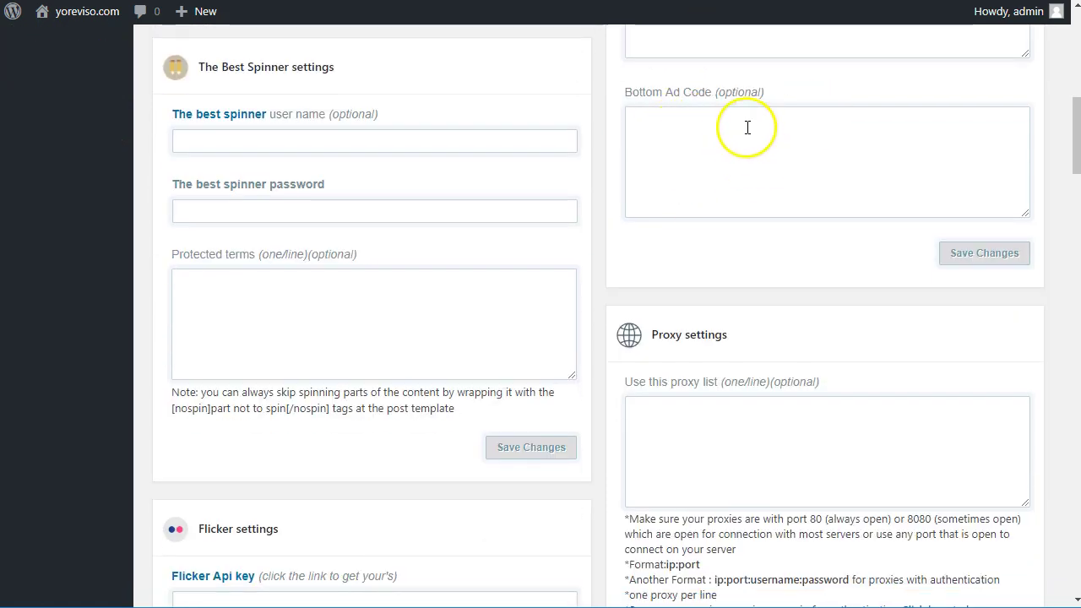
pyautogui.scroll(-3, 726, 156)
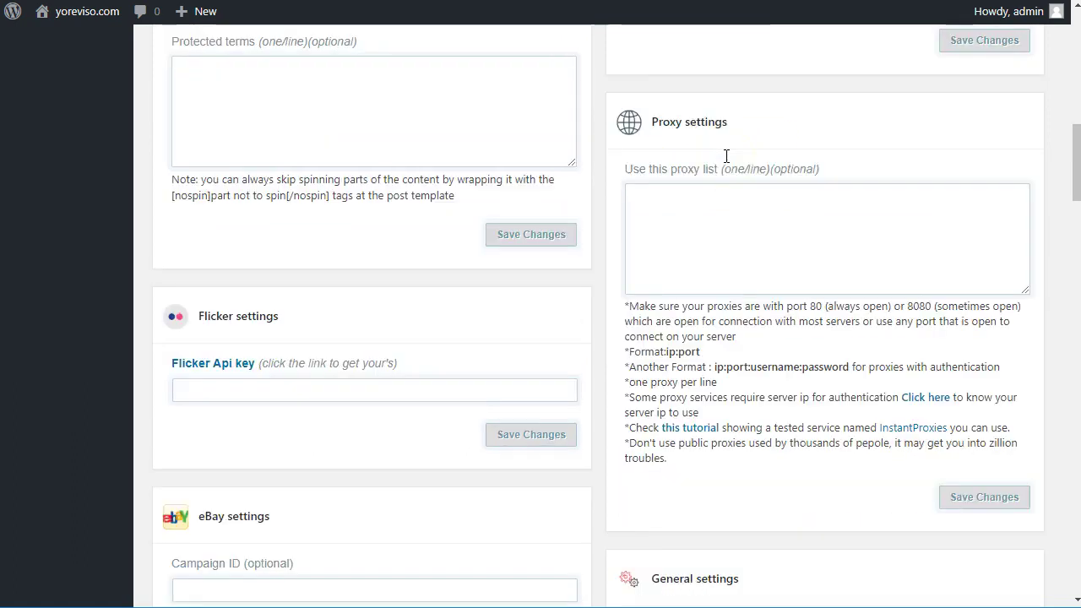
pyautogui.scroll(-3, 726, 215)
pyautogui.scroll(-1, 726, 218)
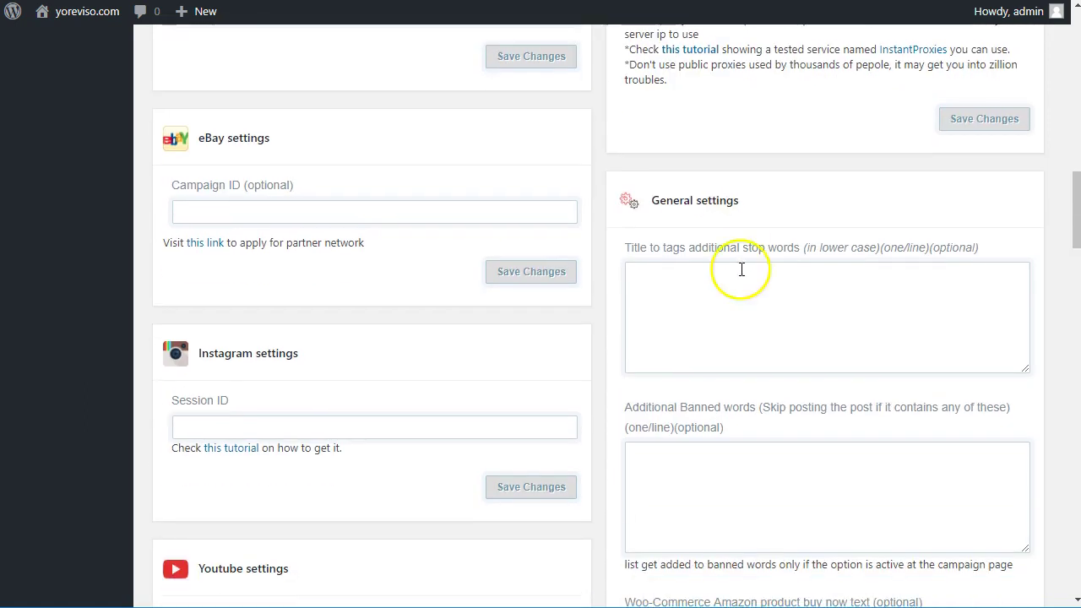
pyautogui.scroll(-5, 737, 302)
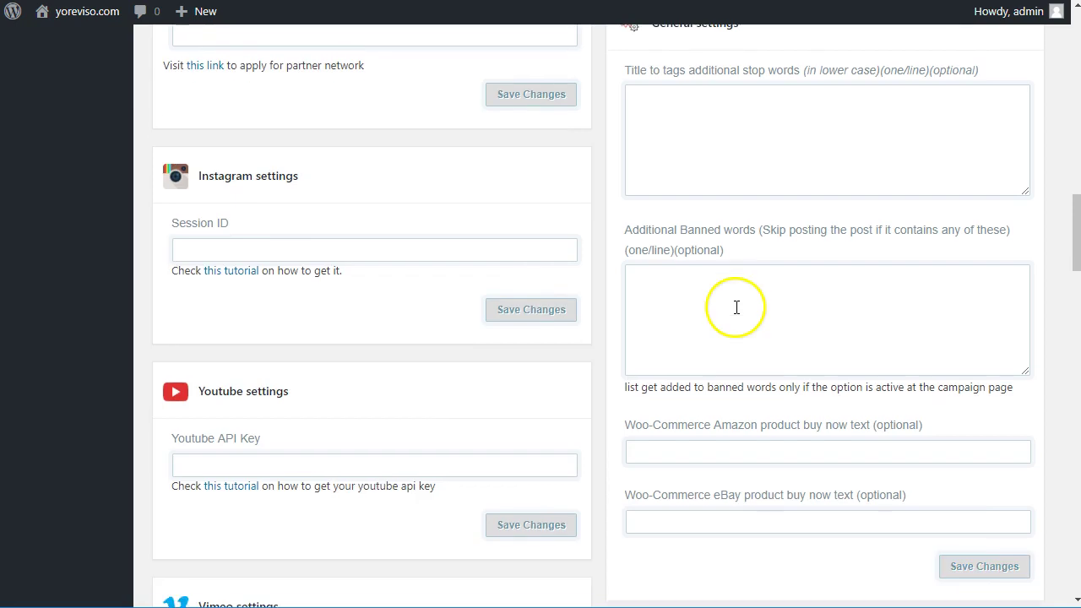
pyautogui.scroll(-3, 736, 314)
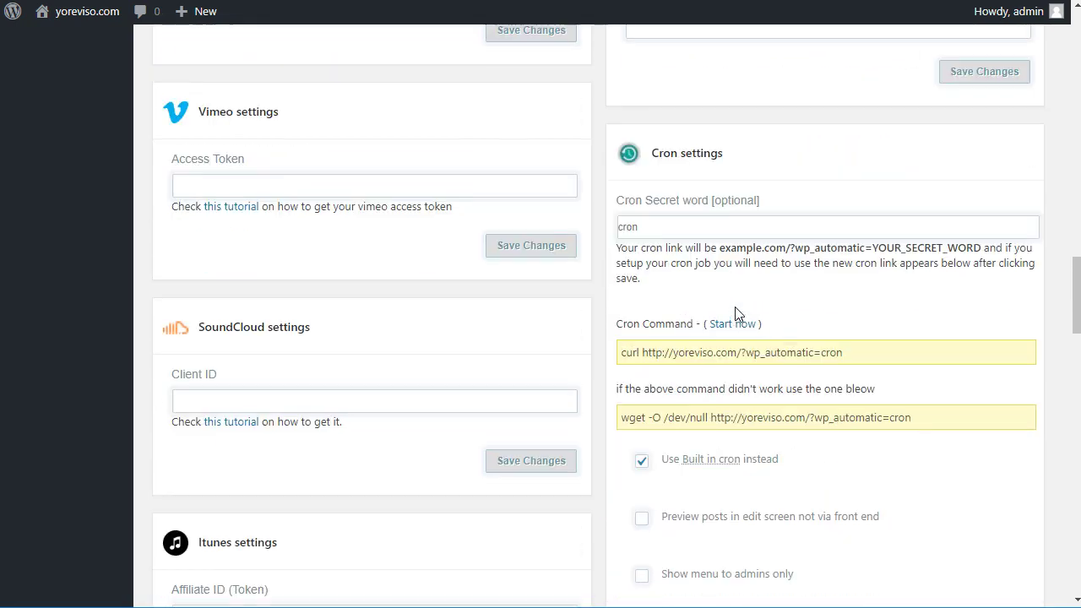
pyautogui.scroll(-5, 736, 386)
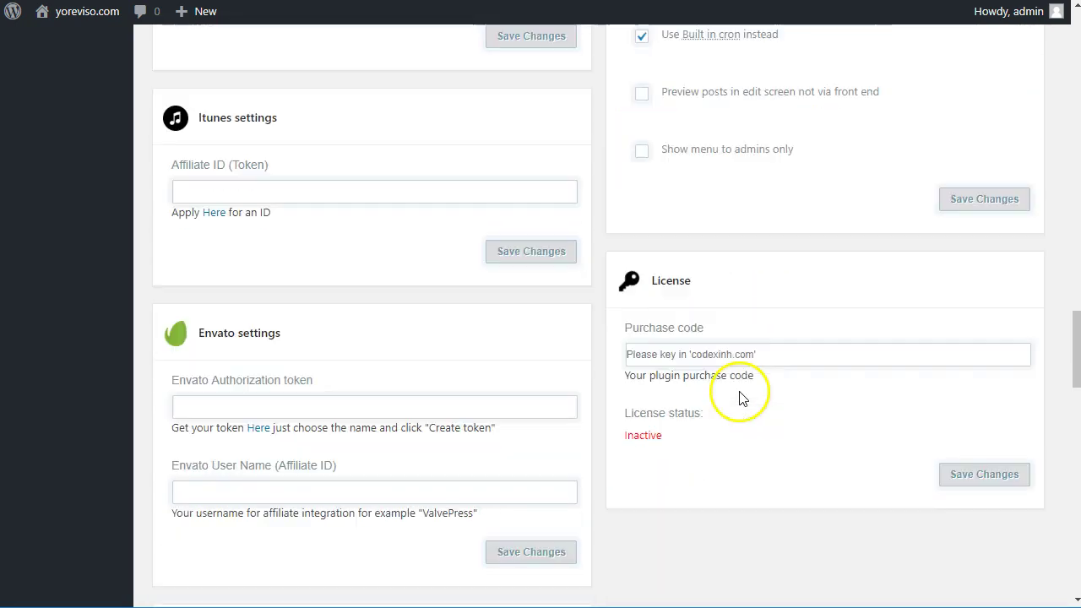
pyautogui.scroll(15, 733, 243)
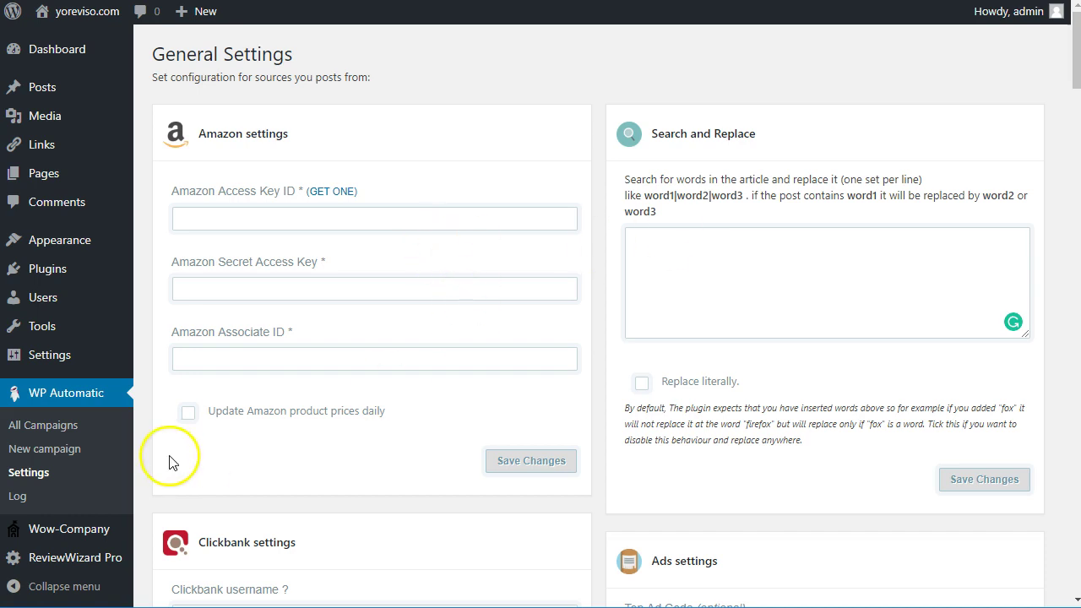
# - View WP Automatic's new campaign form, then open the list of all campaigns and check the sources and post limits
pyautogui.click(54, 448)
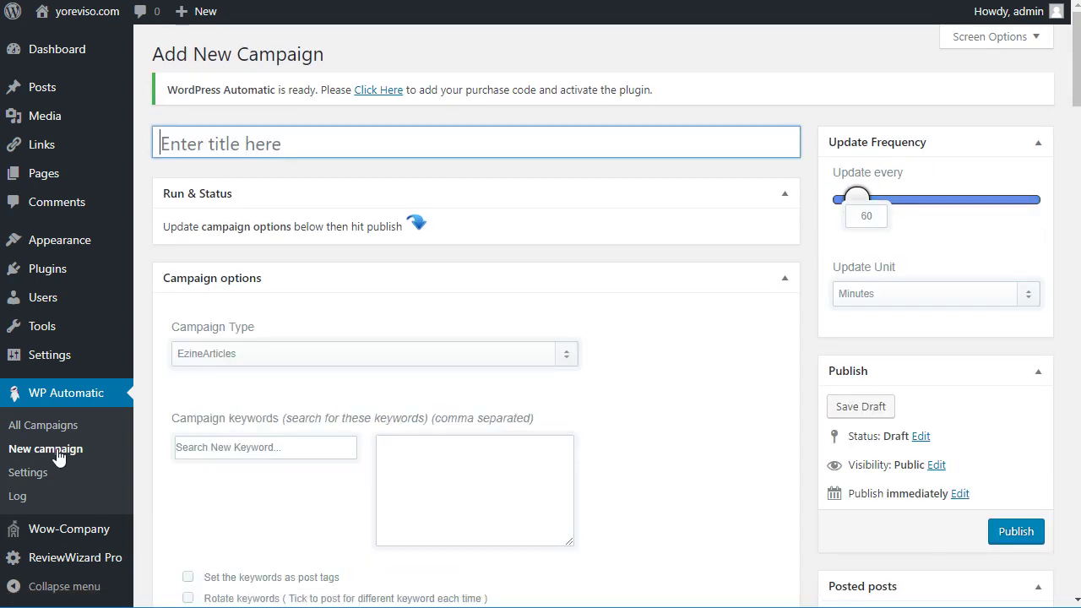
pyautogui.click(57, 426)
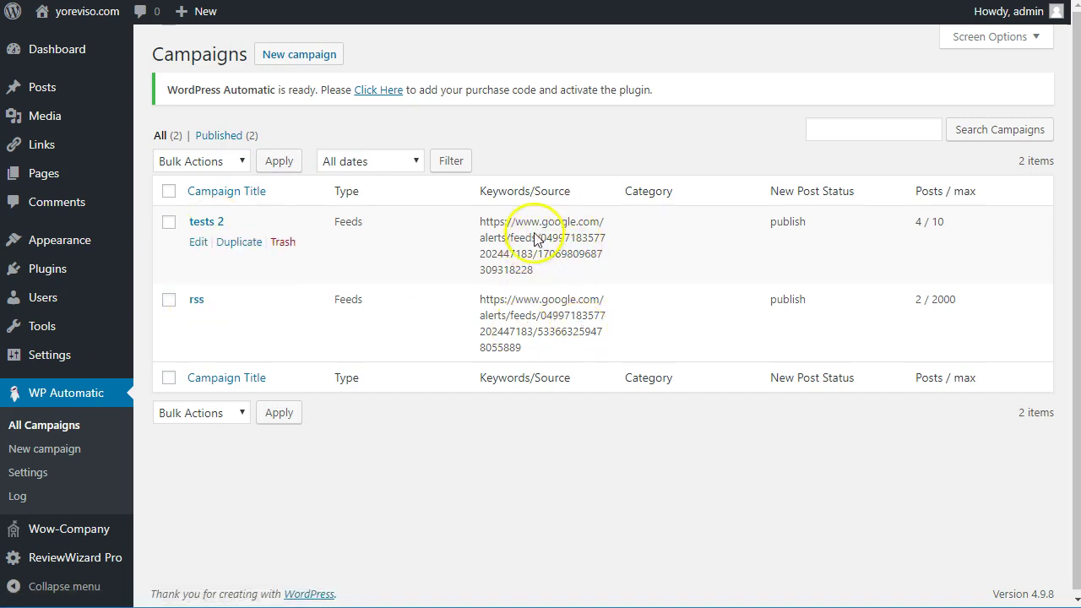
pyautogui.click(914, 191)
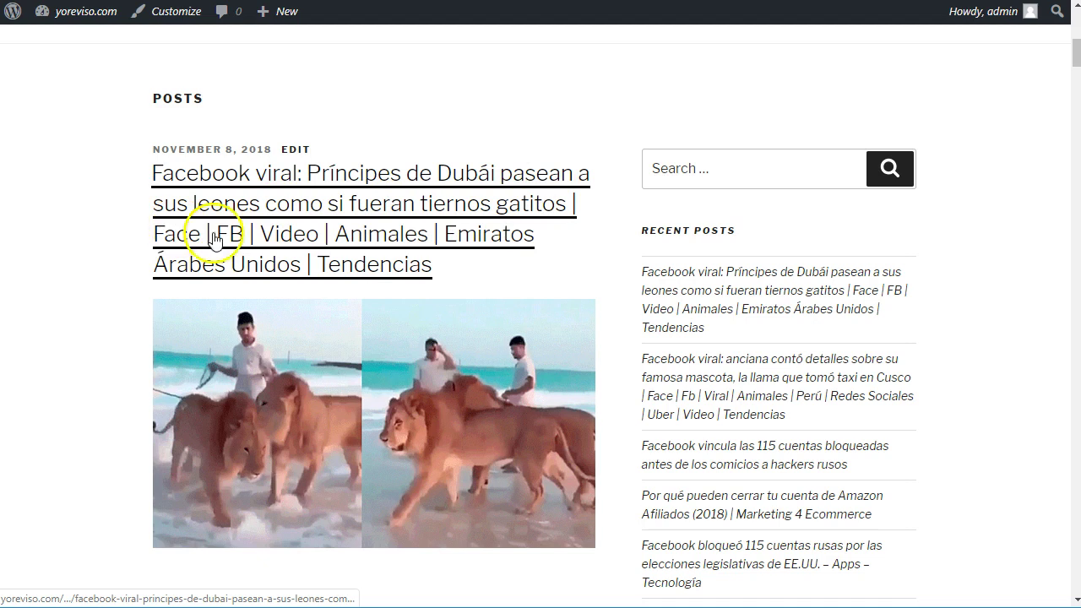
# - Examine the imported Facebook articles on the site's front page, from the Dubái lions post through the 115 blocked accounts post
pyautogui.scroll(-12, 25, 361)
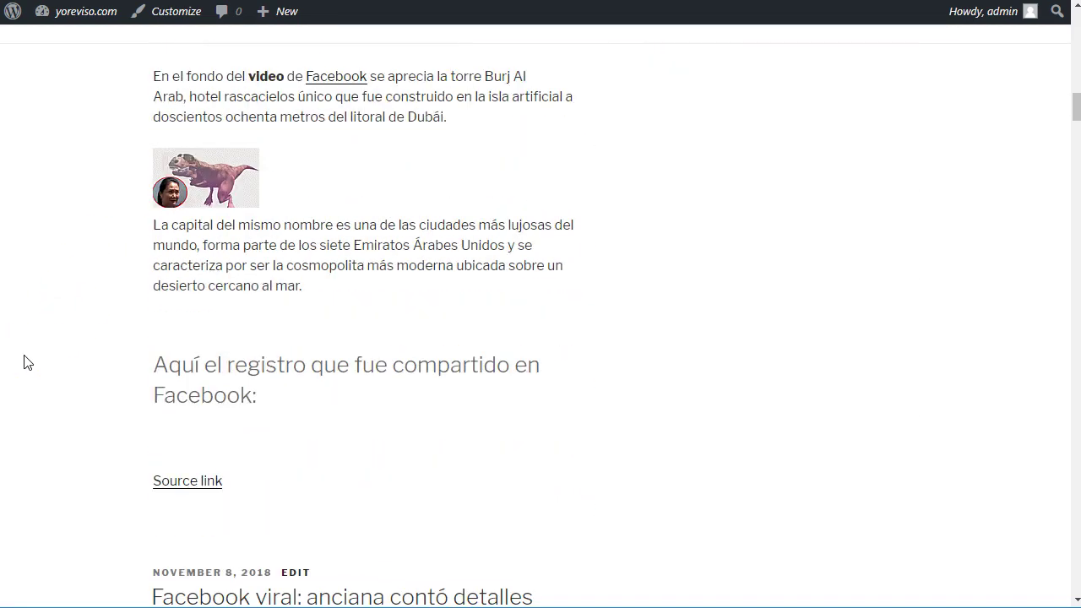
pyautogui.scroll(-5, 23, 361)
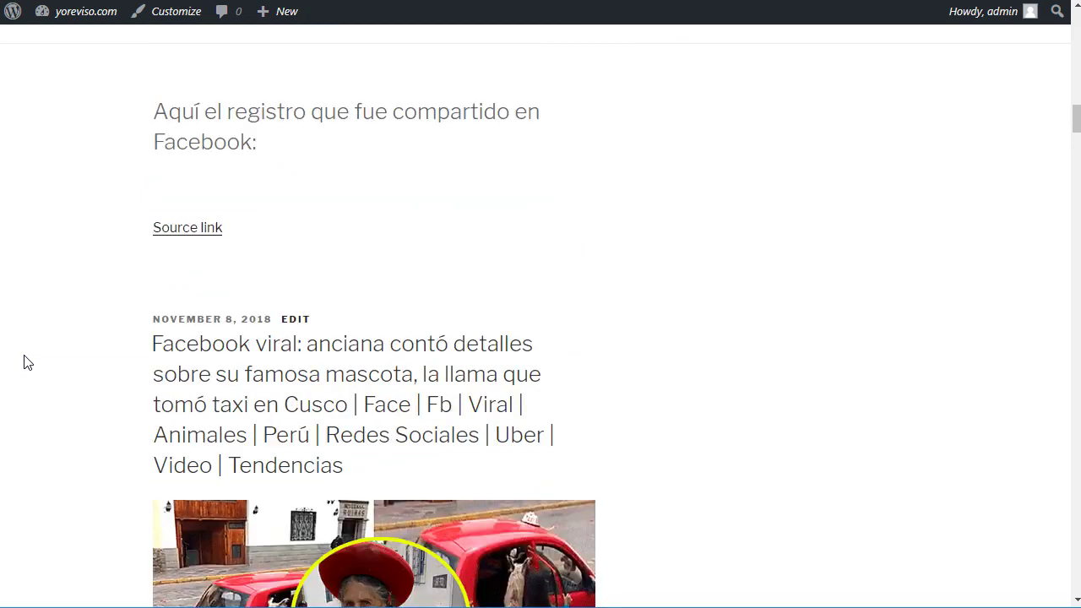
pyautogui.click(215, 138)
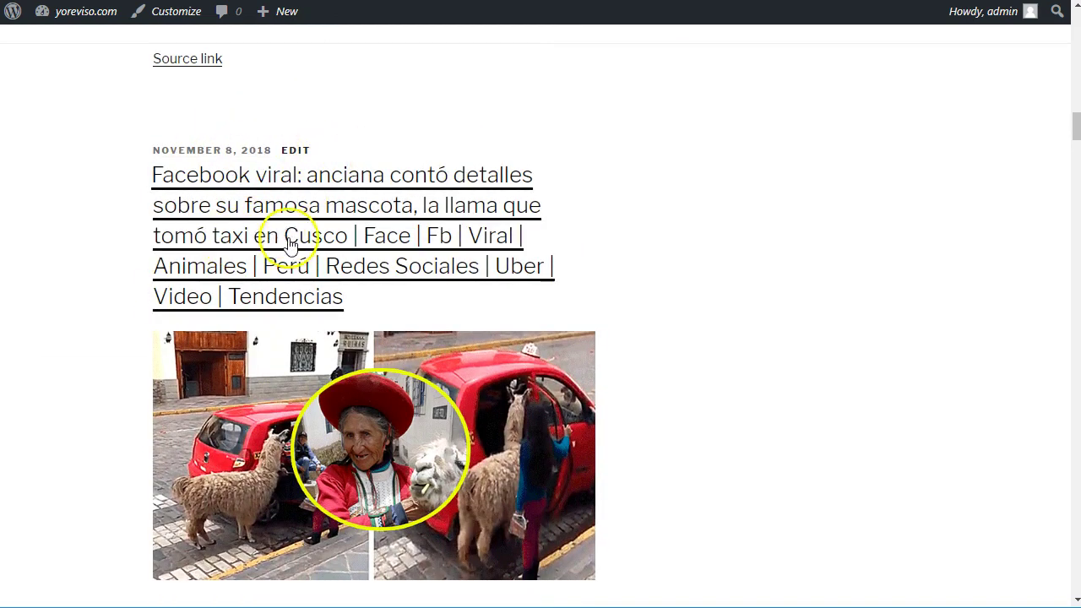
pyautogui.scroll(-15, 342, 228)
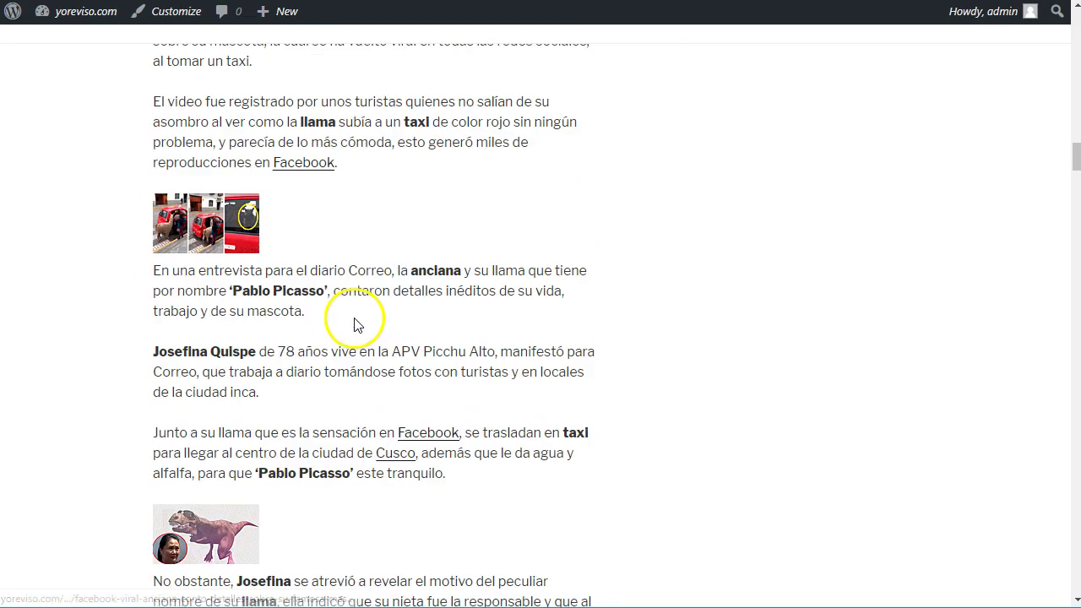
pyautogui.scroll(-6, 355, 319)
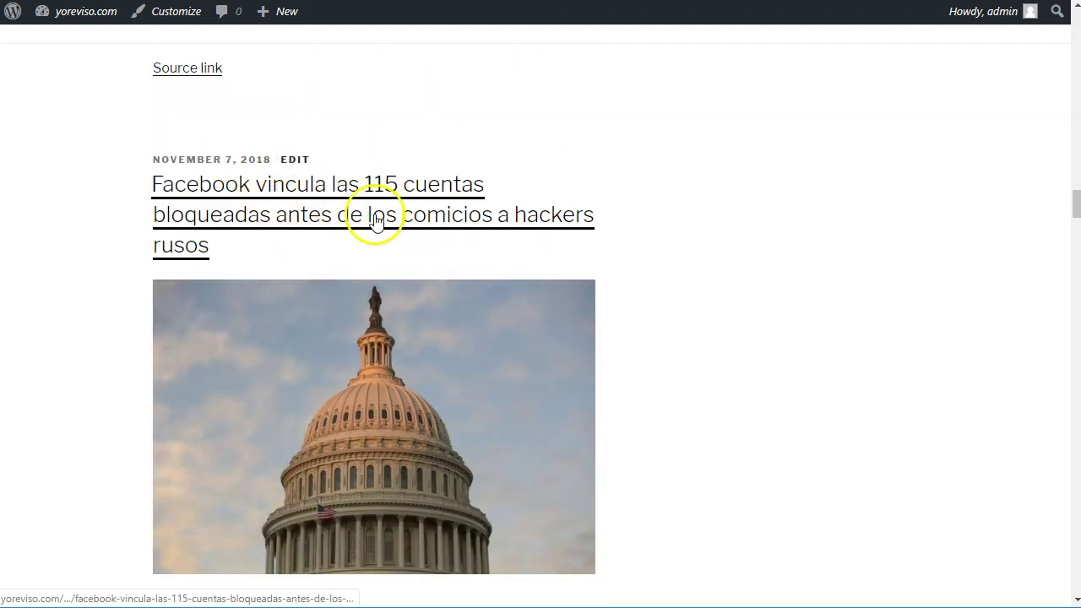
pyautogui.scroll(-20, 369, 218)
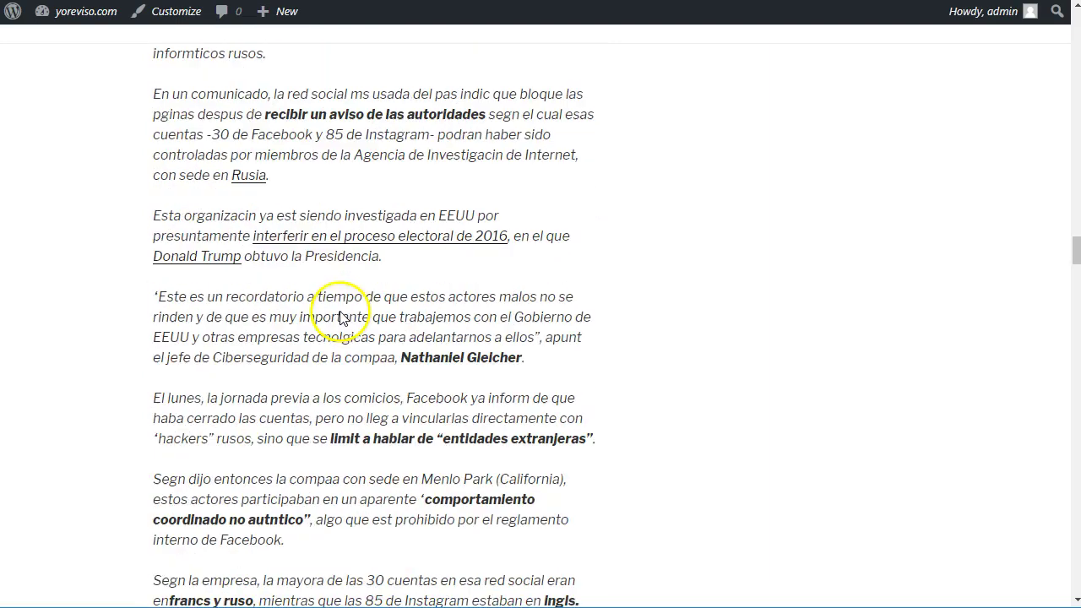
pyautogui.scroll(-3, 330, 276)
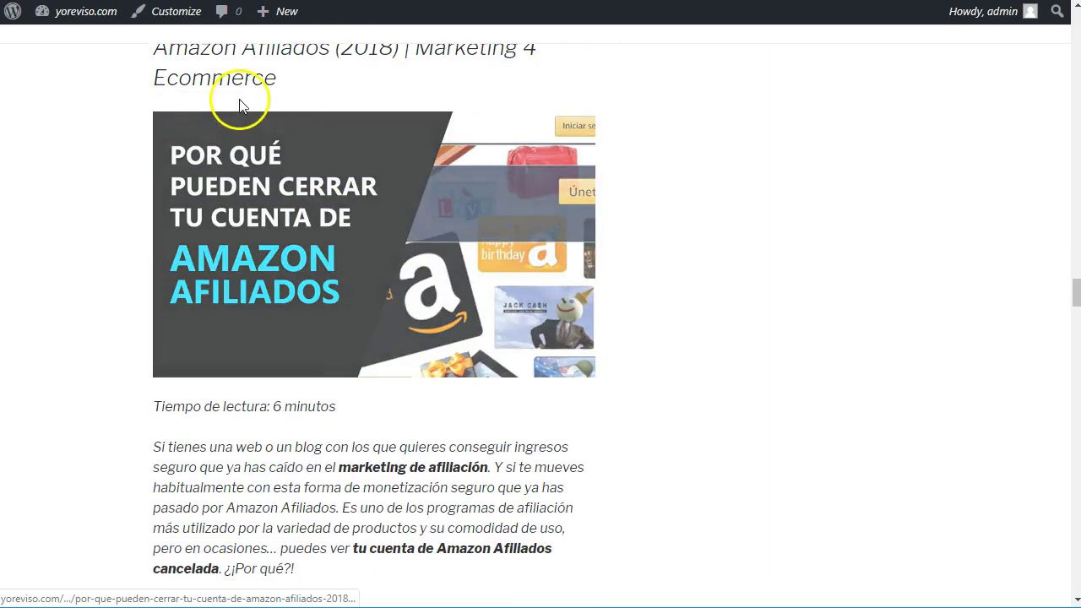
# - Examine the imported Amazon Afiliados article and the remaining Facebook article down to the end of the front page
pyautogui.scroll(2, 234, 101)
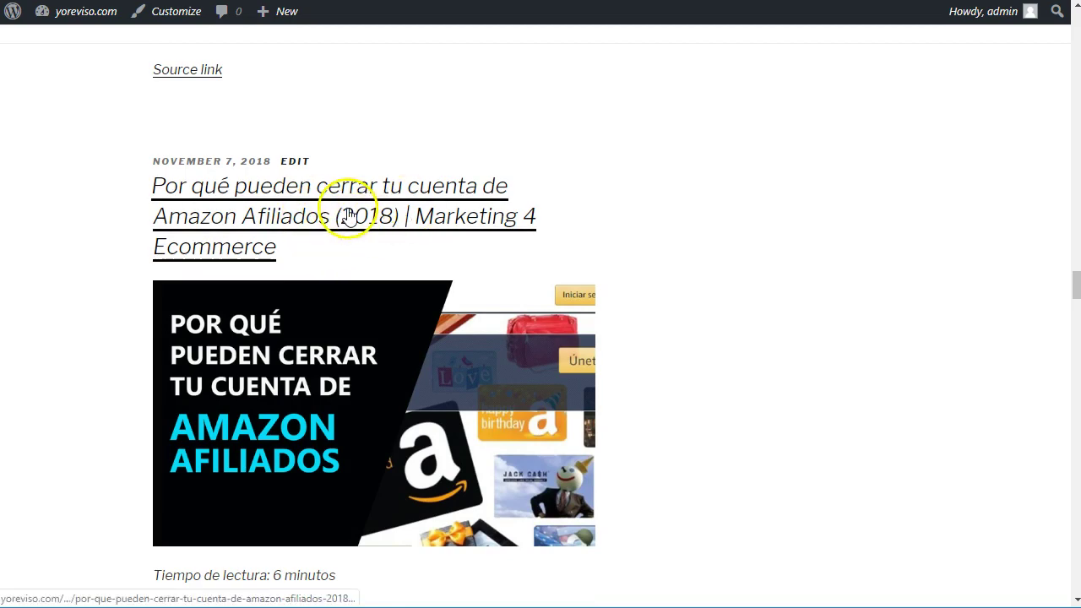
pyautogui.scroll(-15, 325, 290)
pyautogui.scroll(-6, 328, 300)
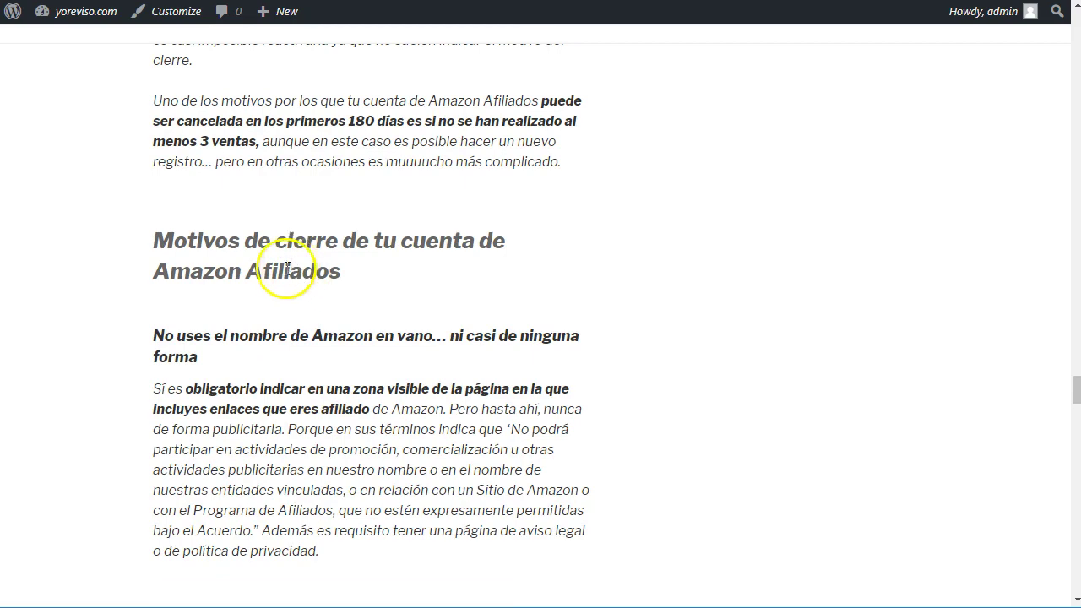
pyautogui.moveTo(173, 230); pyautogui.dragTo(271, 355)
pyautogui.click(270, 345)
pyautogui.scroll(-6, 287, 340)
pyautogui.scroll(-12, 289, 336)
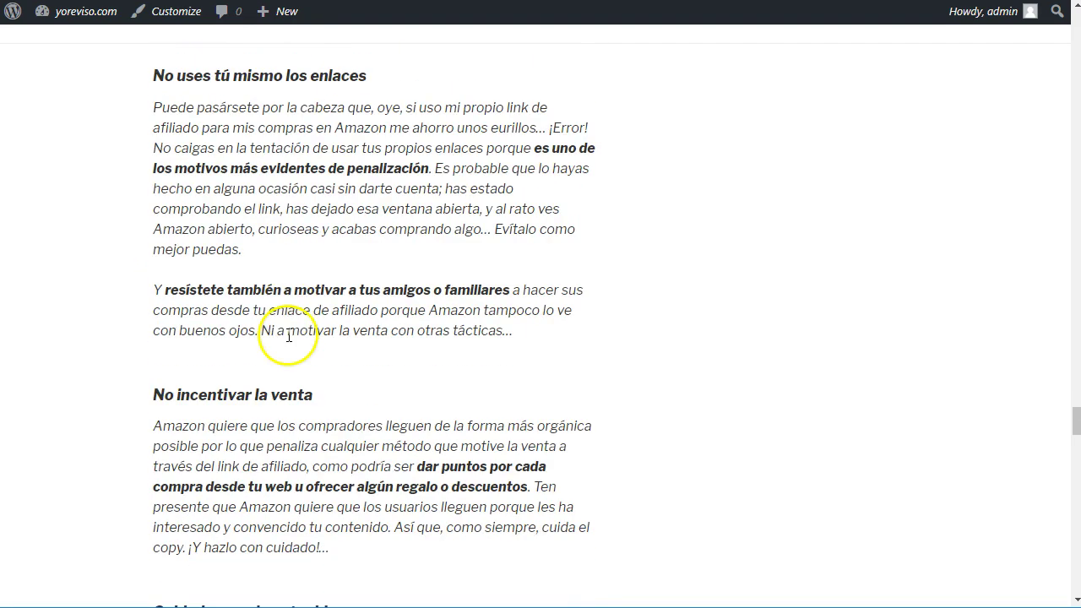
pyautogui.scroll(-11, 288, 338)
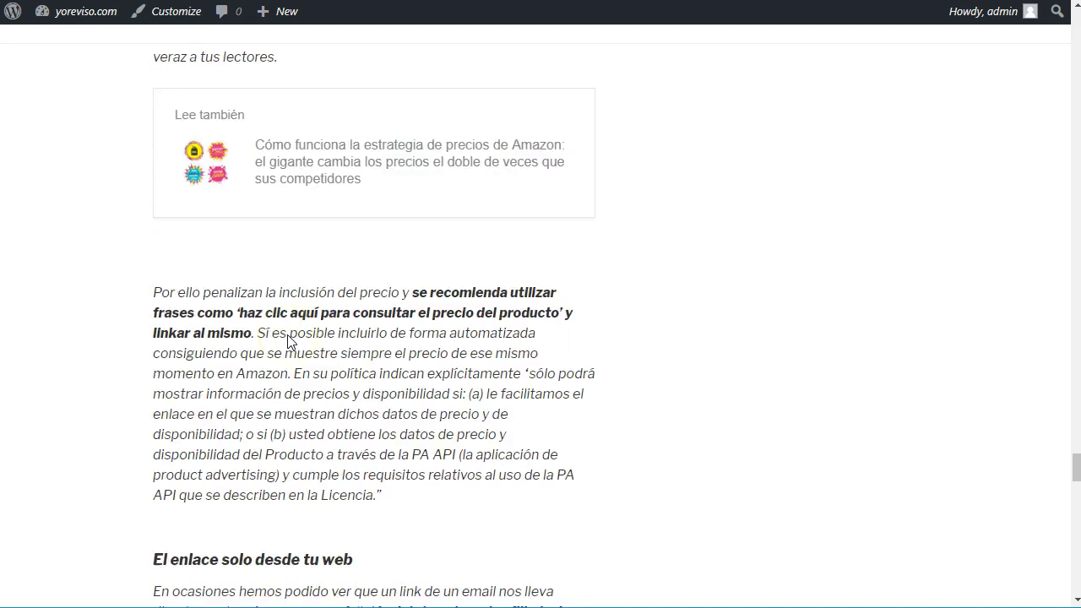
pyautogui.scroll(-3, 289, 338)
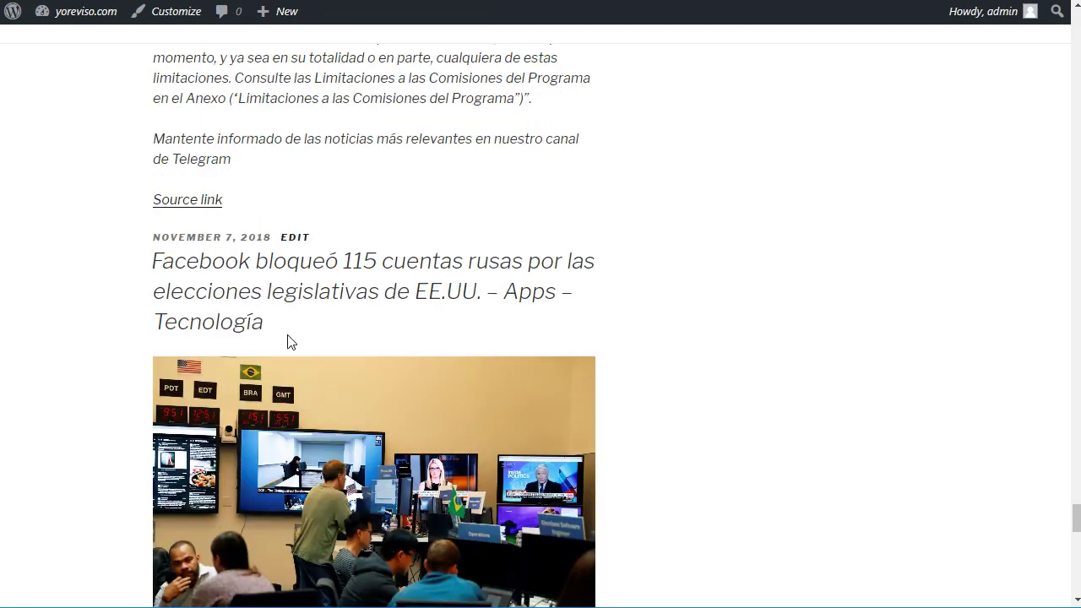
pyautogui.scroll(-13, 321, 287)
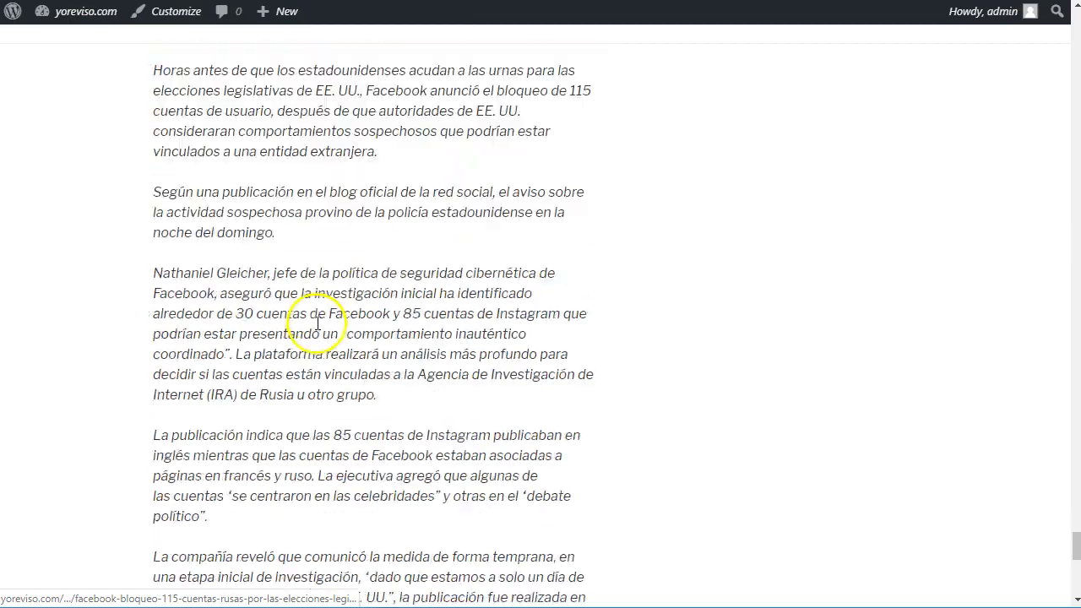
pyautogui.scroll(-3, 315, 336)
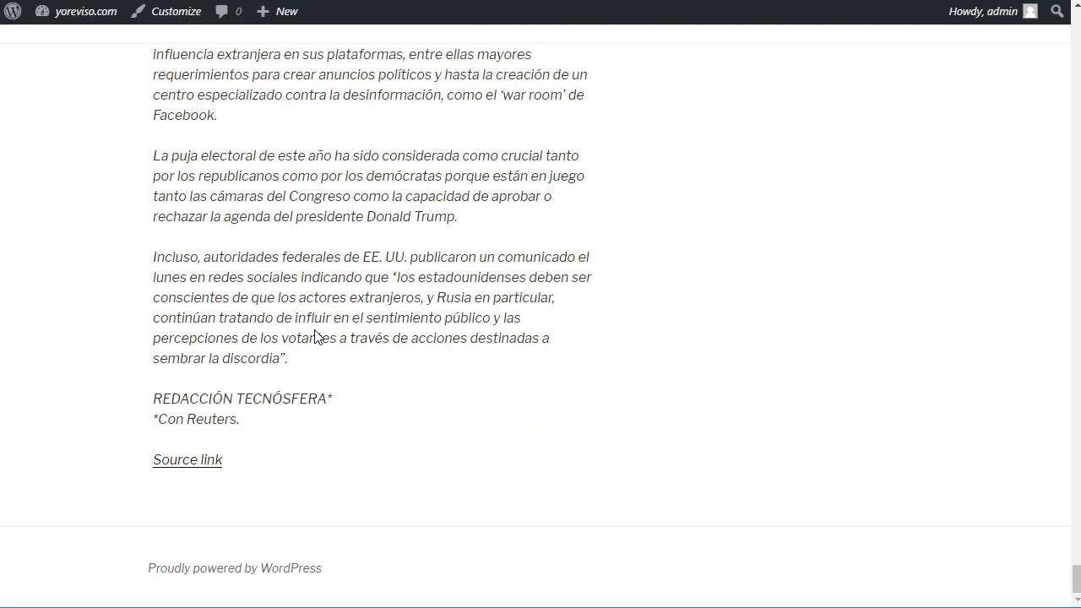
# - Return to the start of the front page and inspect the sidebar from Recent Posts through Meta, then go back to the header
pyautogui.press('Home')
pyautogui.scroll(-5, 405, 185)
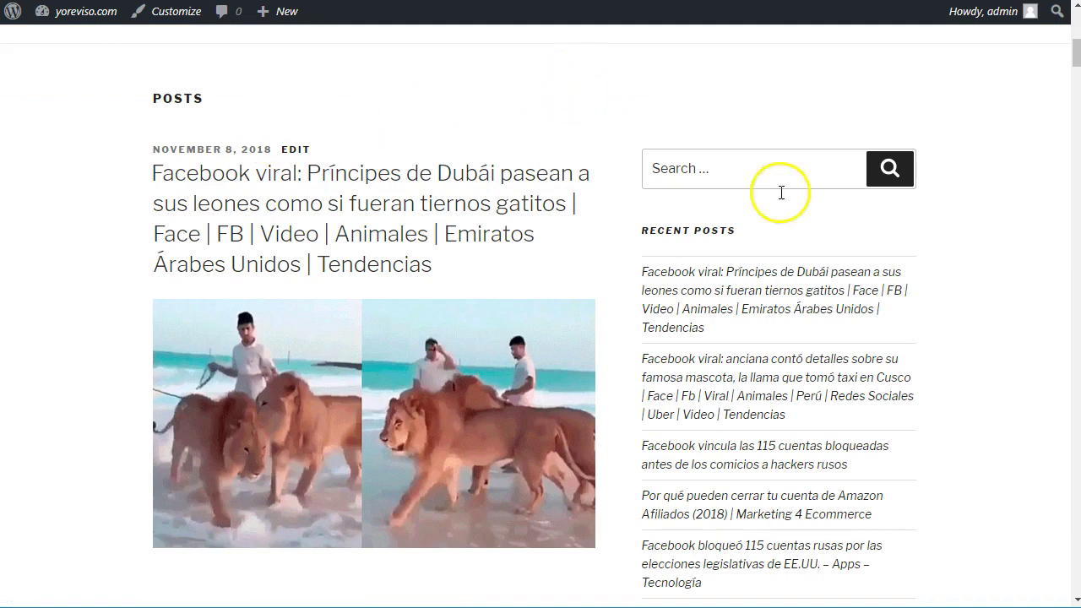
pyautogui.scroll(-1, 946, 259)
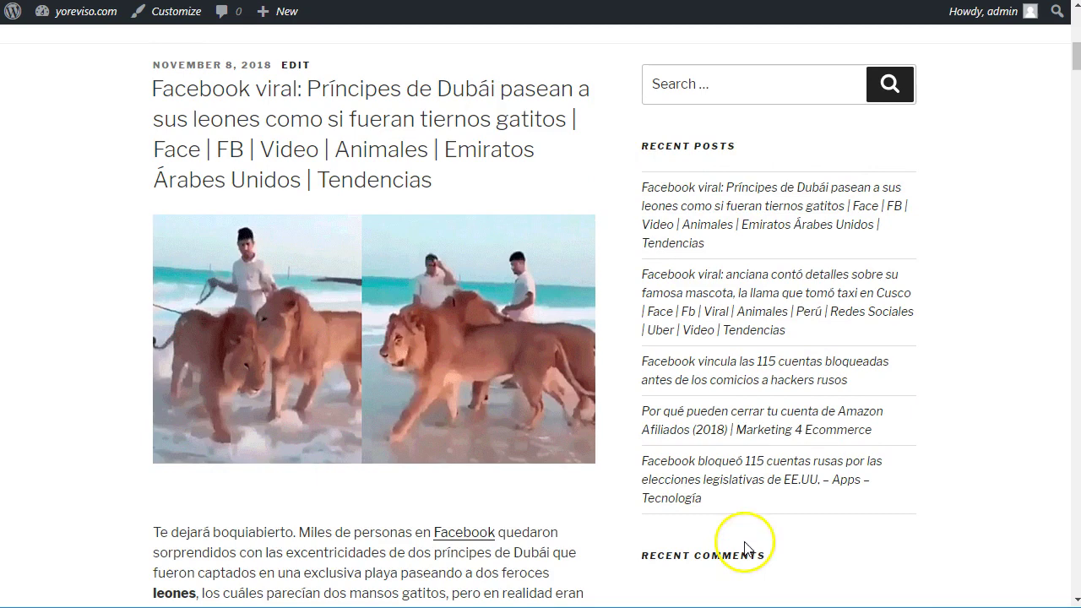
pyautogui.scroll(-7, 780, 194)
pyautogui.scroll(-1, 782, 201)
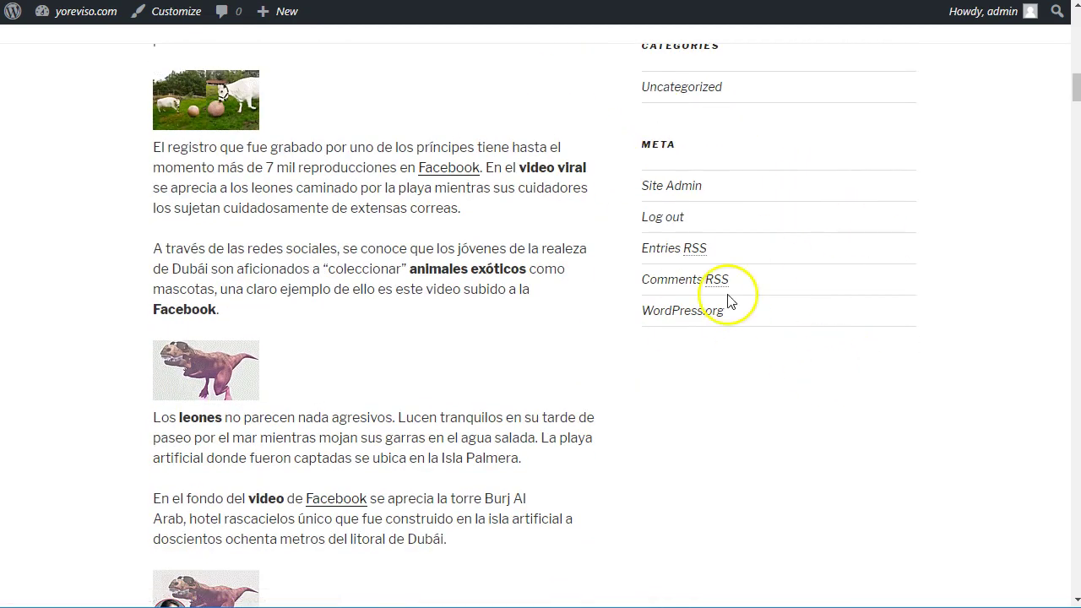
pyautogui.scroll(10, 770, 414)
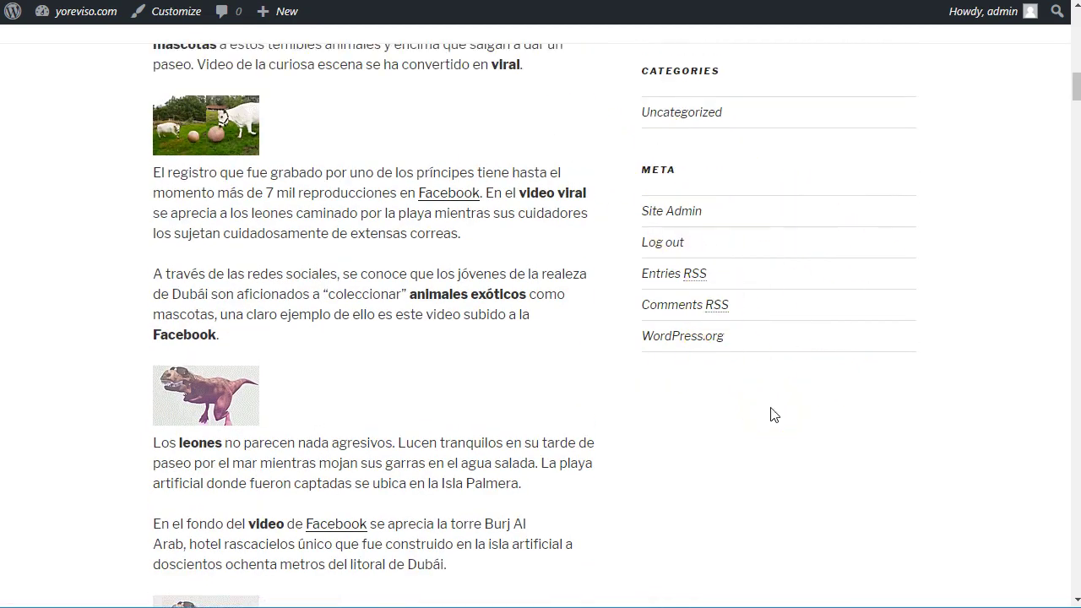
pyautogui.scroll(6, 771, 414)
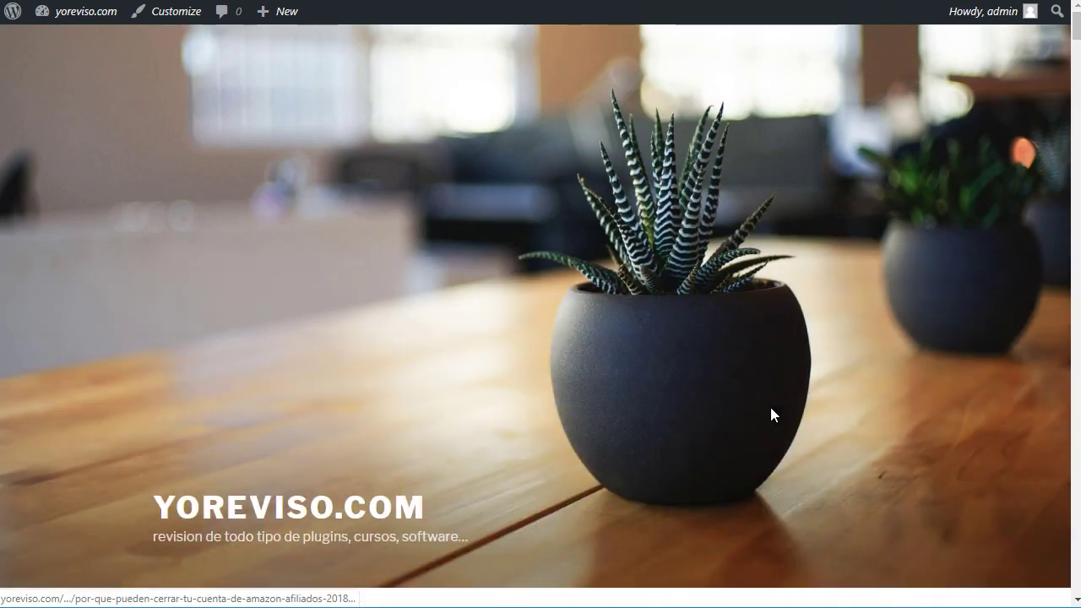
# - Re-examine the Dubái lions post's title and text alongside the sidebar's Recent Posts, Archives and Categories
pyautogui.scroll(-8, 772, 414)
pyautogui.click(505, 249)
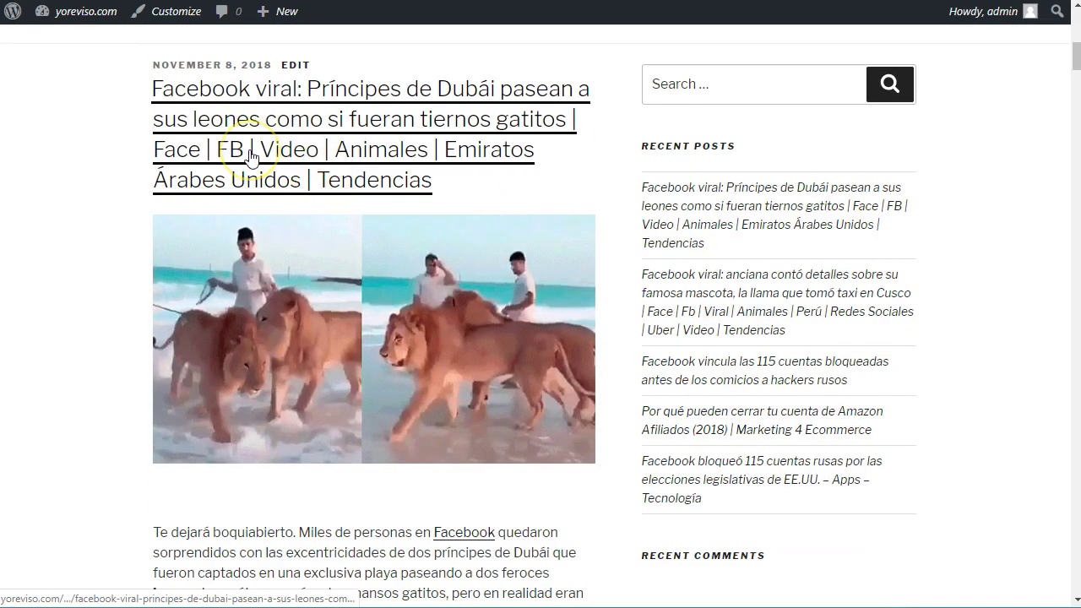
pyautogui.click(279, 137)
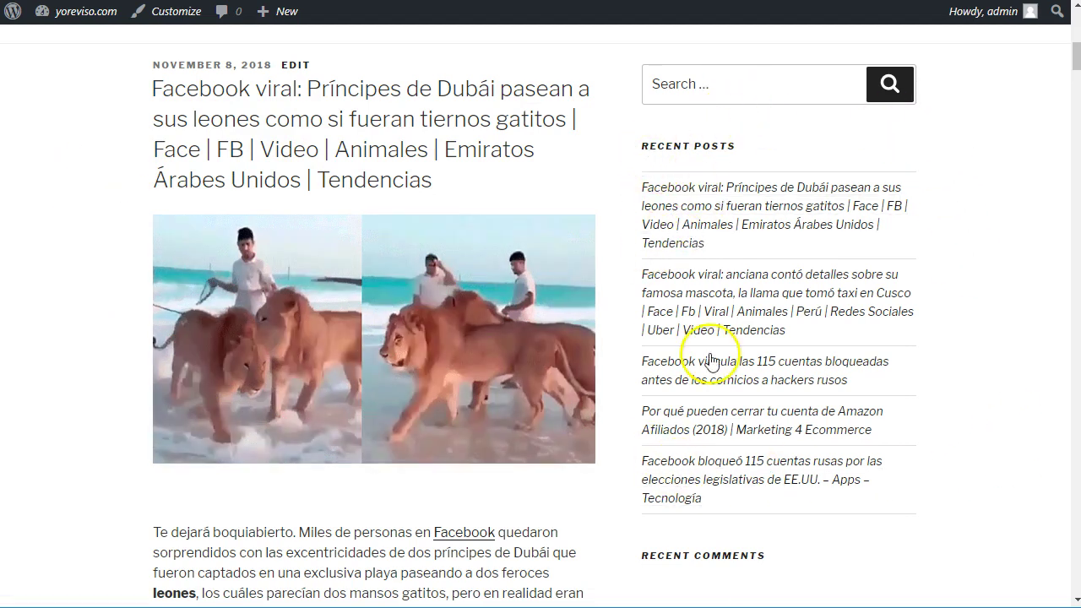
pyautogui.scroll(-4, 791, 309)
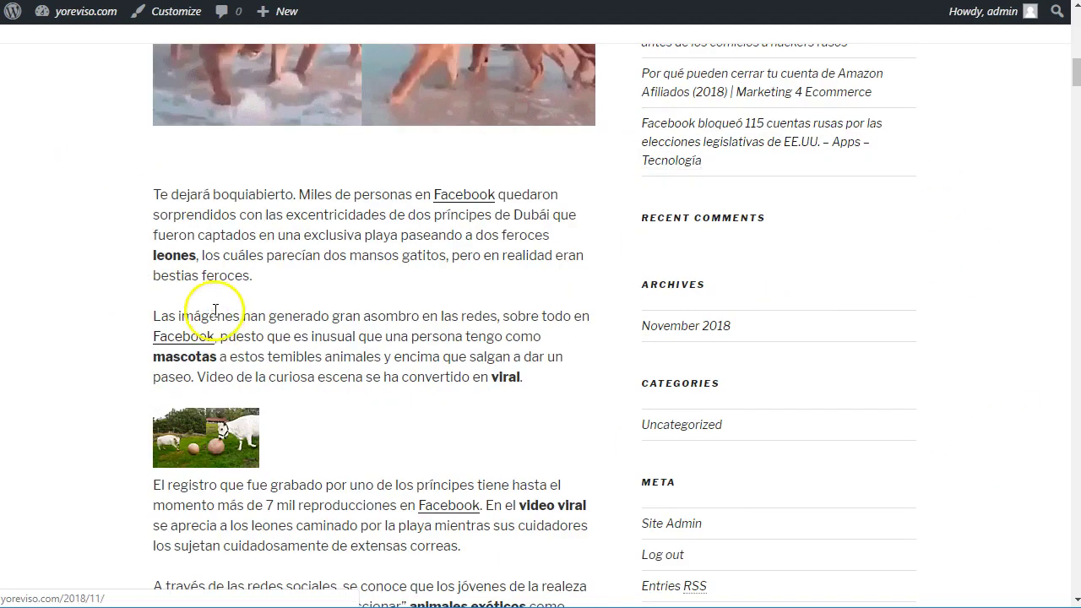
pyautogui.scroll(1, 900, 325)
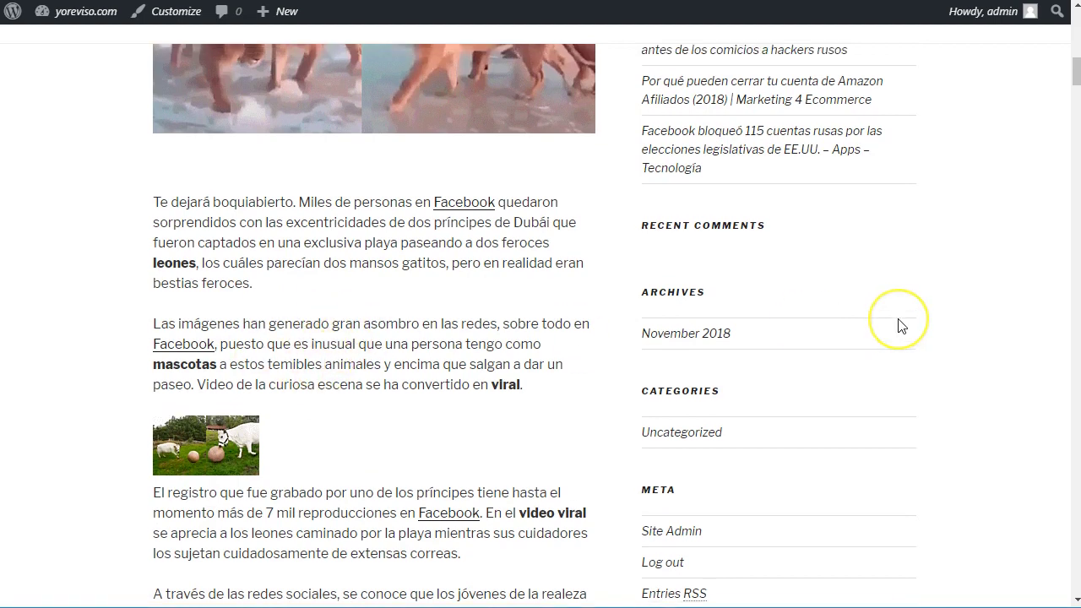
# - Return to the Dubái lions post's title and image alongside the sidebar's Recent Posts list
pyautogui.scroll(3, 901, 325)
pyautogui.scroll(2, 901, 326)
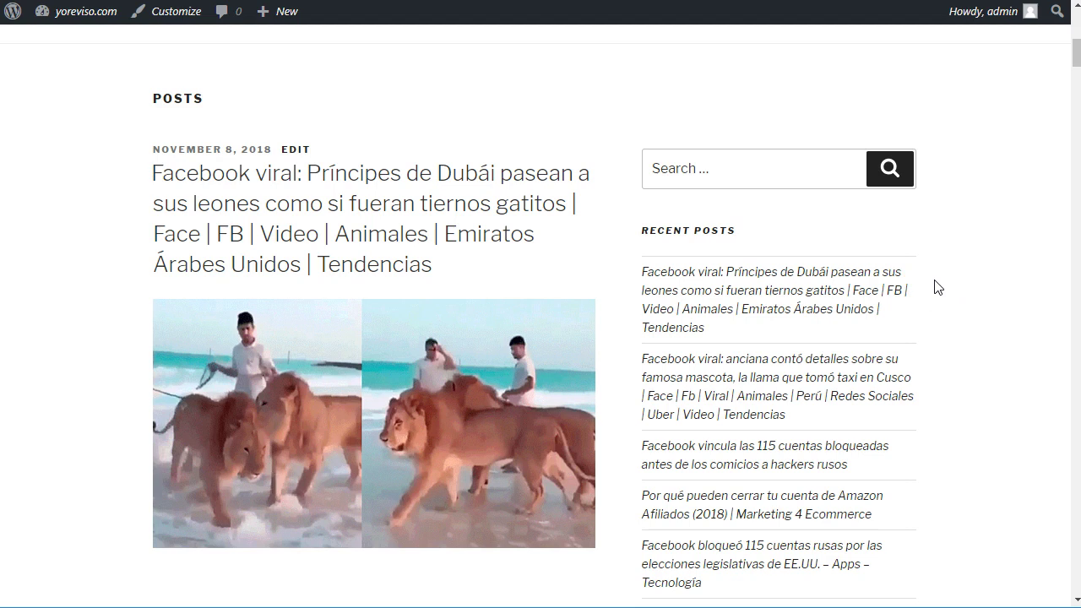
pyautogui.scroll(-1, 937, 287)
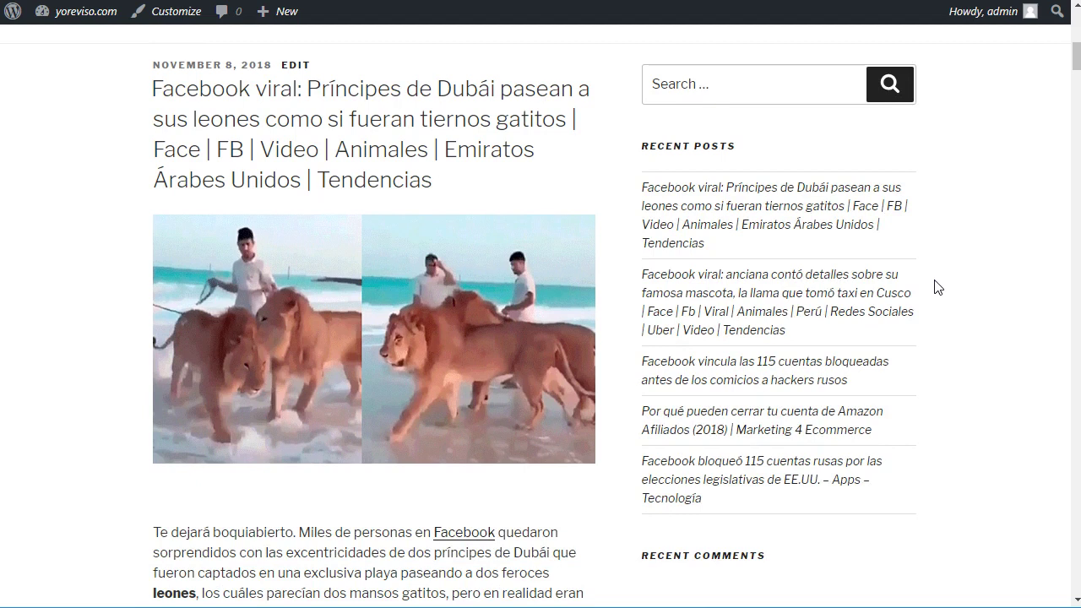
pyautogui.scroll(1, 937, 287)
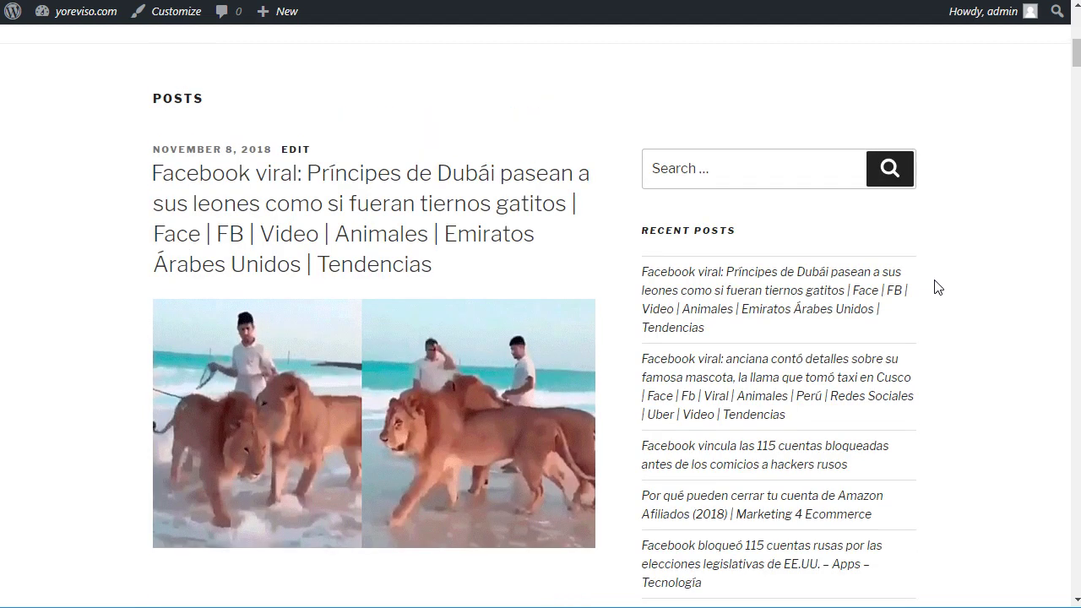
# - Open WP Automatic's general settings and examine the Amazon, Clickbank, Best Spinner, search and replace, ads and proxy sections
pyautogui.moveTo(74, 15)
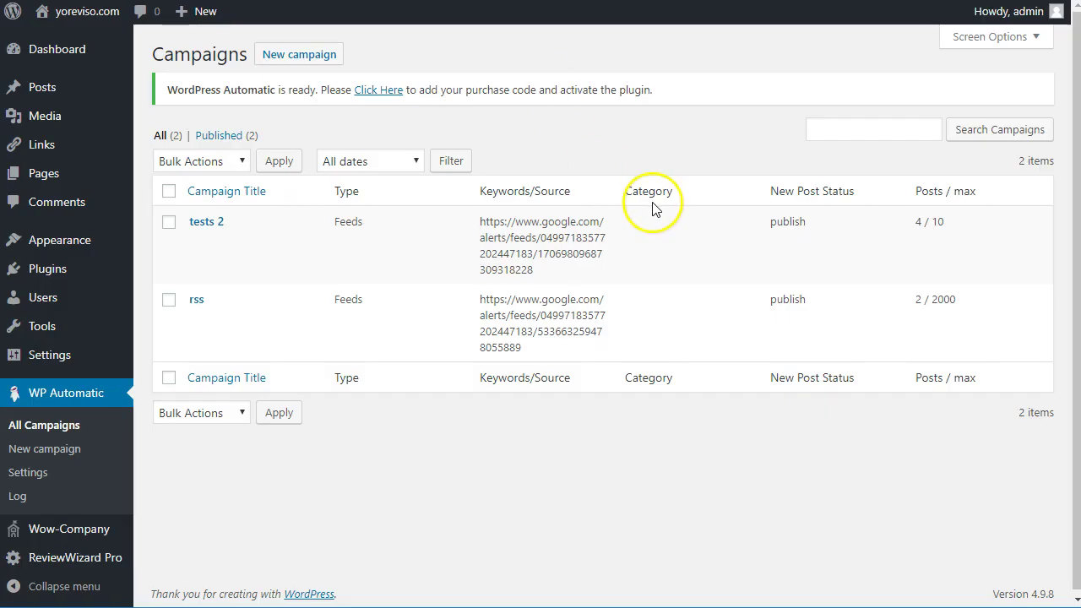
pyautogui.click(29, 475)
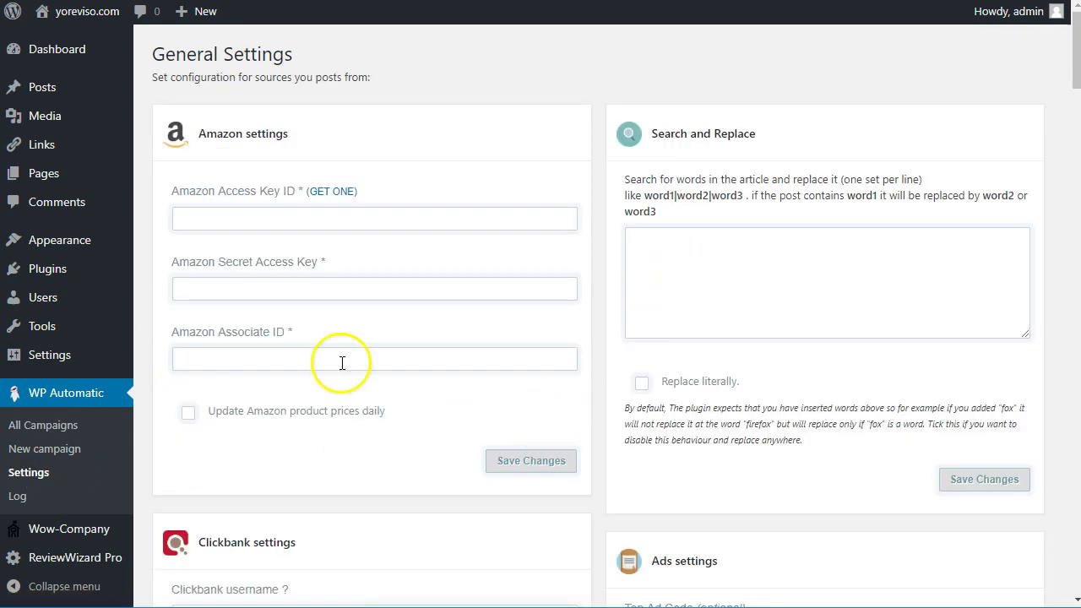
pyautogui.scroll(-4, 671, 211)
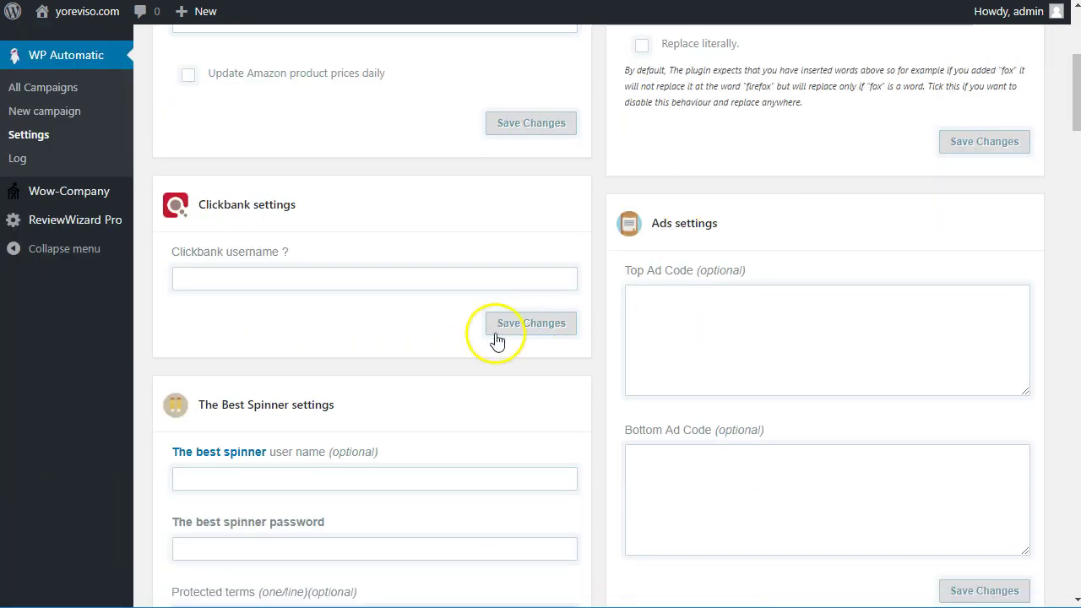
pyautogui.scroll(-3, 498, 337)
pyautogui.scroll(-1, 496, 338)
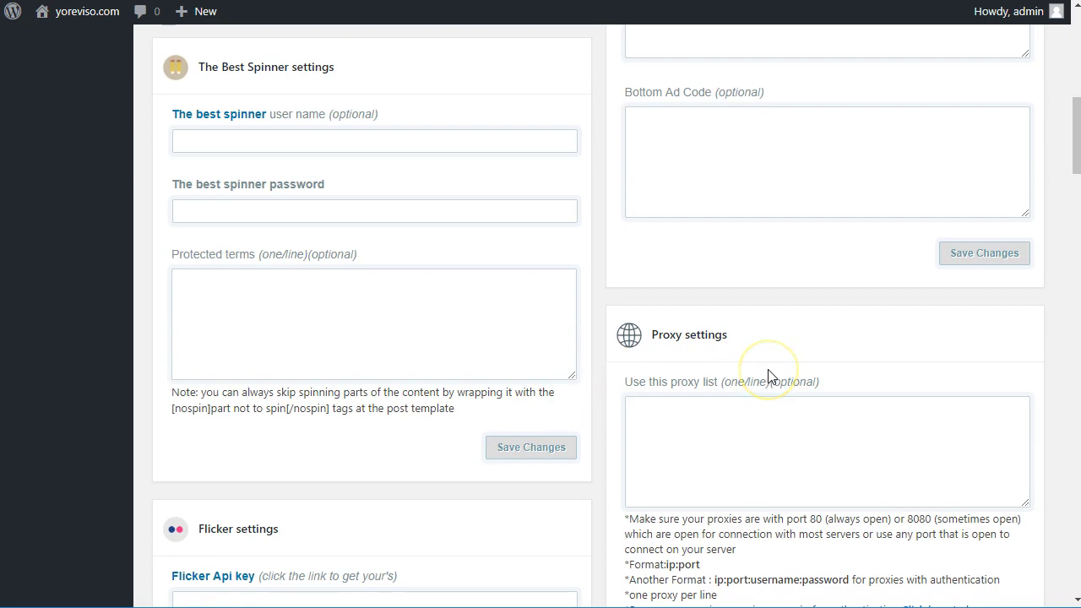
pyautogui.scroll(-1, 240, 300)
pyautogui.scroll(1, 241, 300)
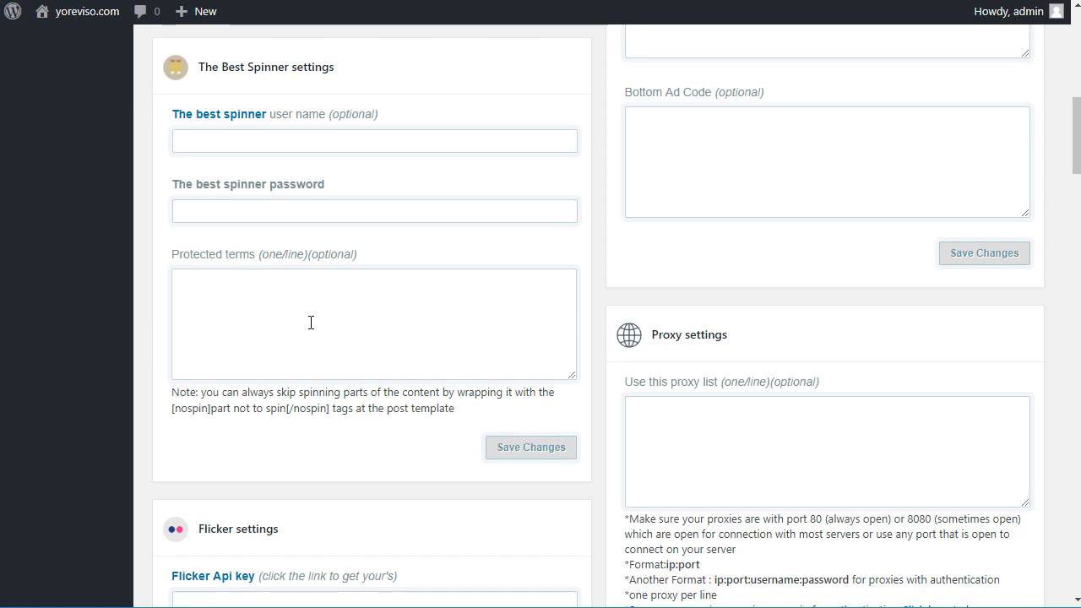
pyautogui.scroll(8, 310, 323)
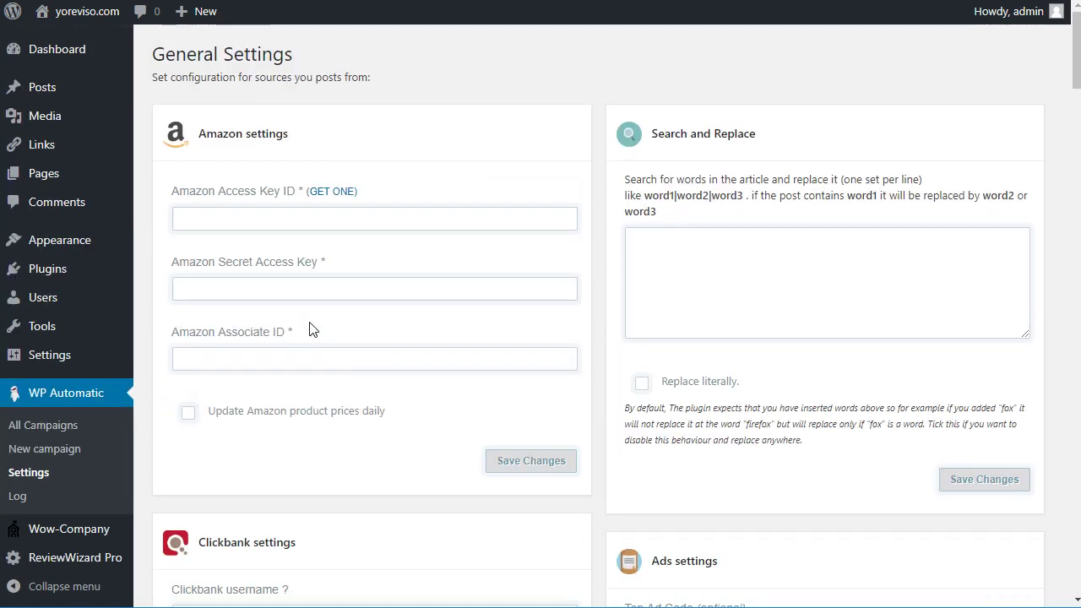
pyautogui.scroll(-2, 309, 328)
pyautogui.scroll(2, 309, 329)
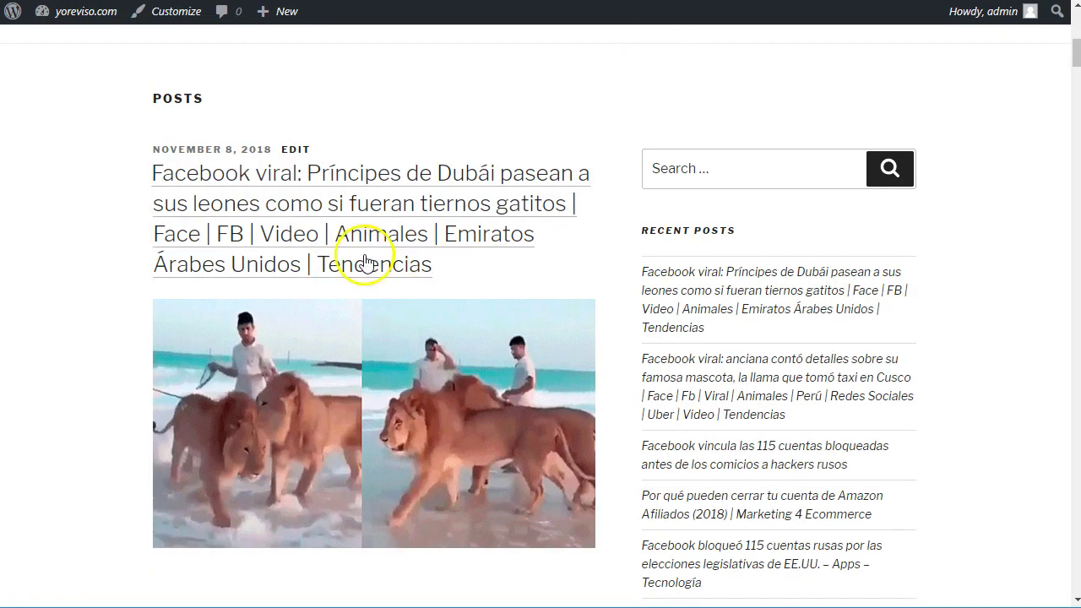
# - On the live site, examine the Facebook links in the Dubái lions post's text, continuing to the Cusco llama post
pyautogui.scroll(-5, 422, 253)
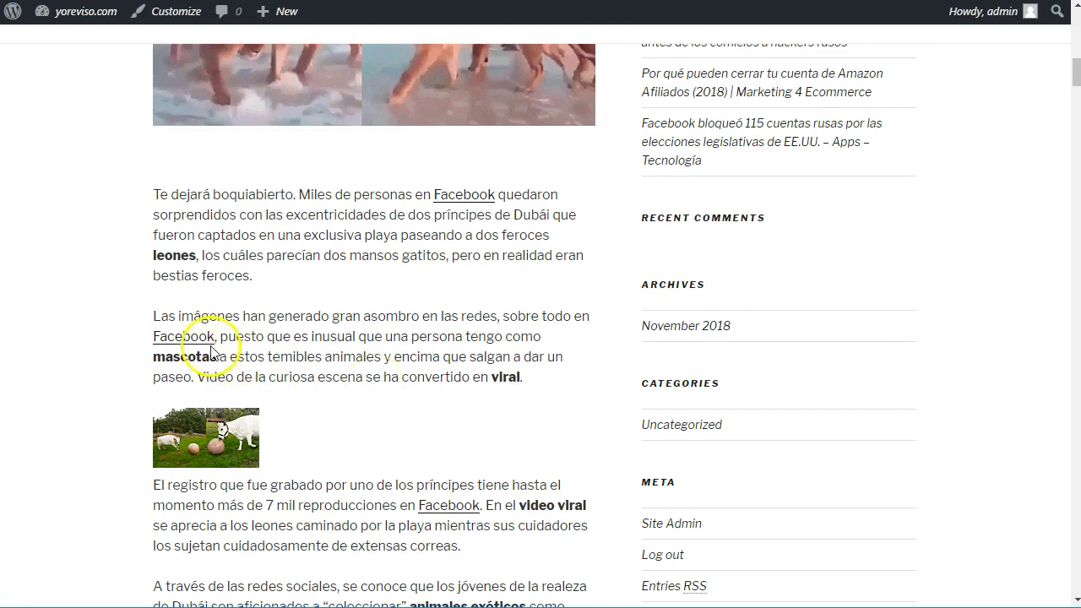
pyautogui.click(504, 380)
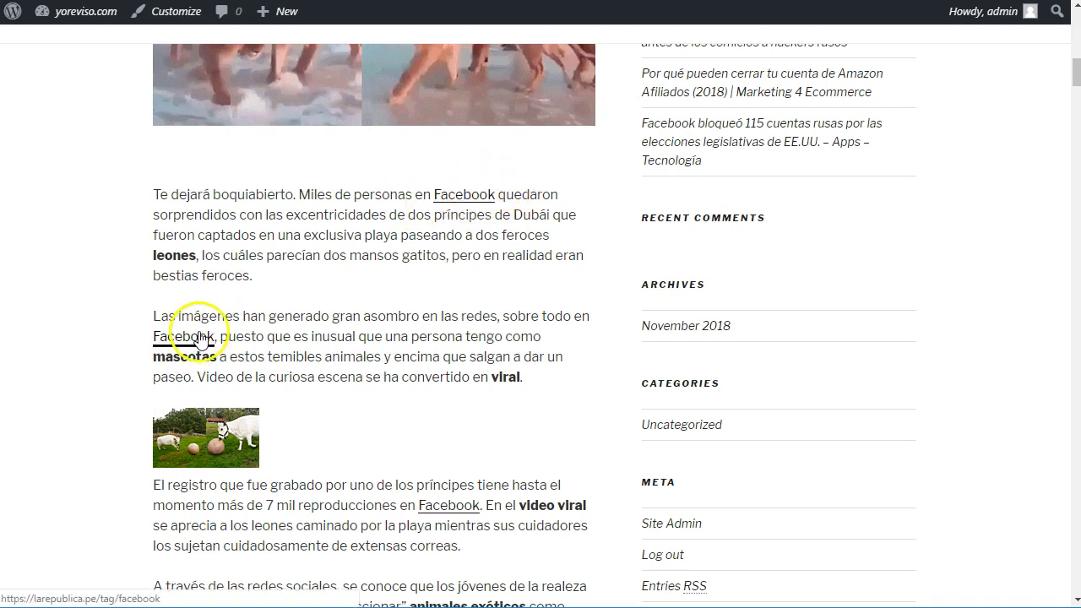
pyautogui.scroll(-2, 473, 317)
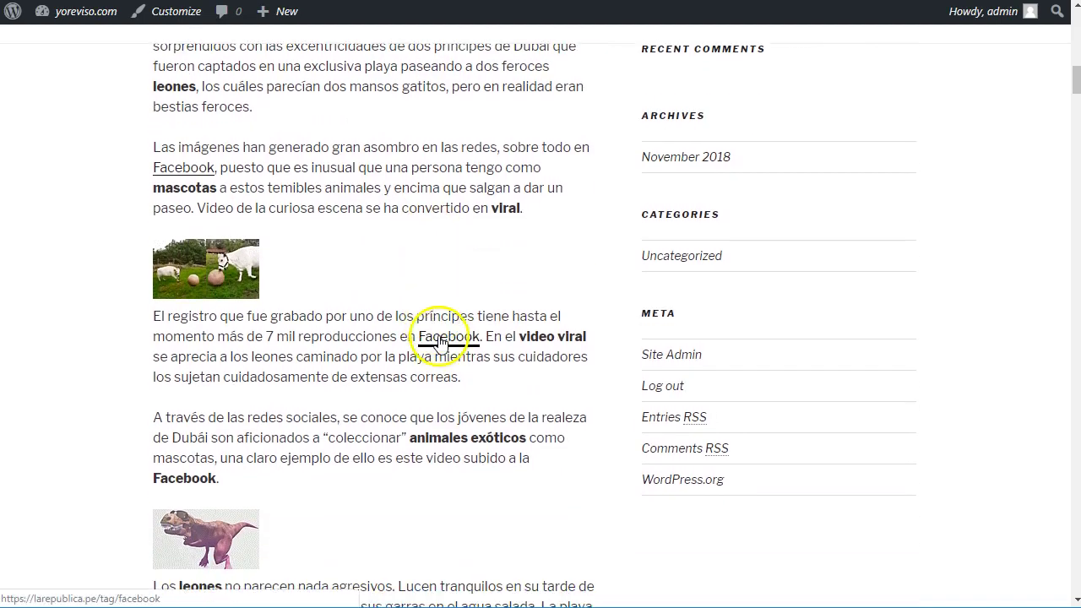
pyautogui.scroll(-2, 439, 342)
pyautogui.scroll(-3, 374, 302)
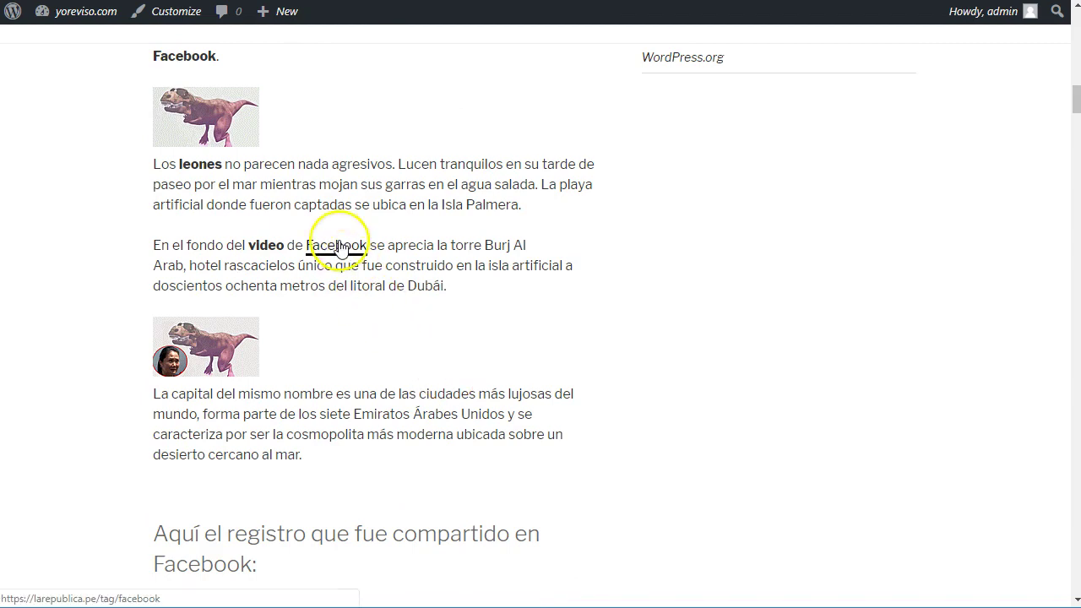
pyautogui.scroll(-4, 390, 417)
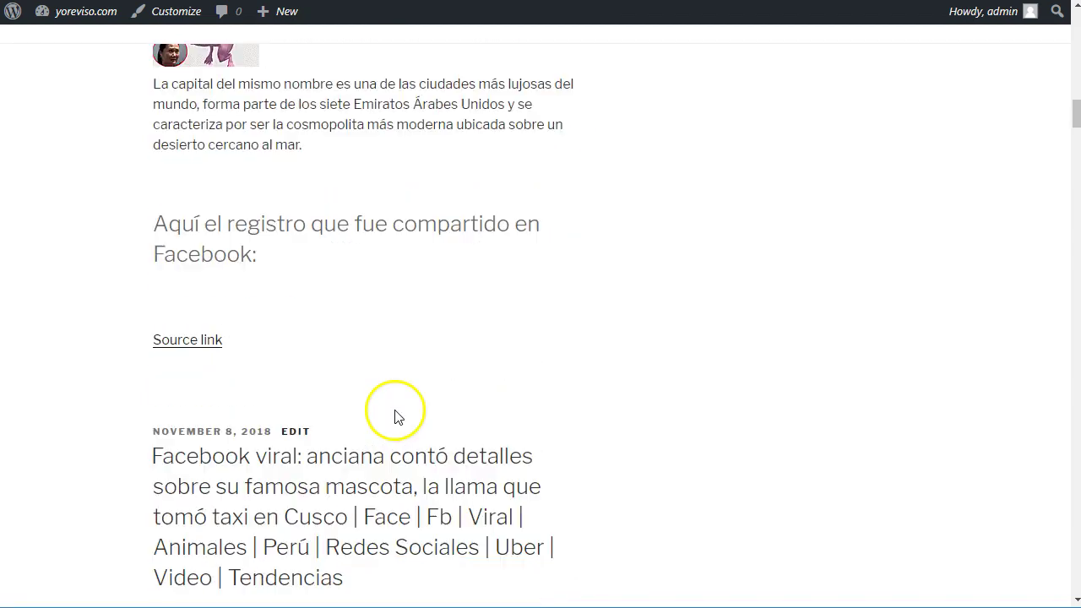
pyautogui.scroll(-5, 397, 417)
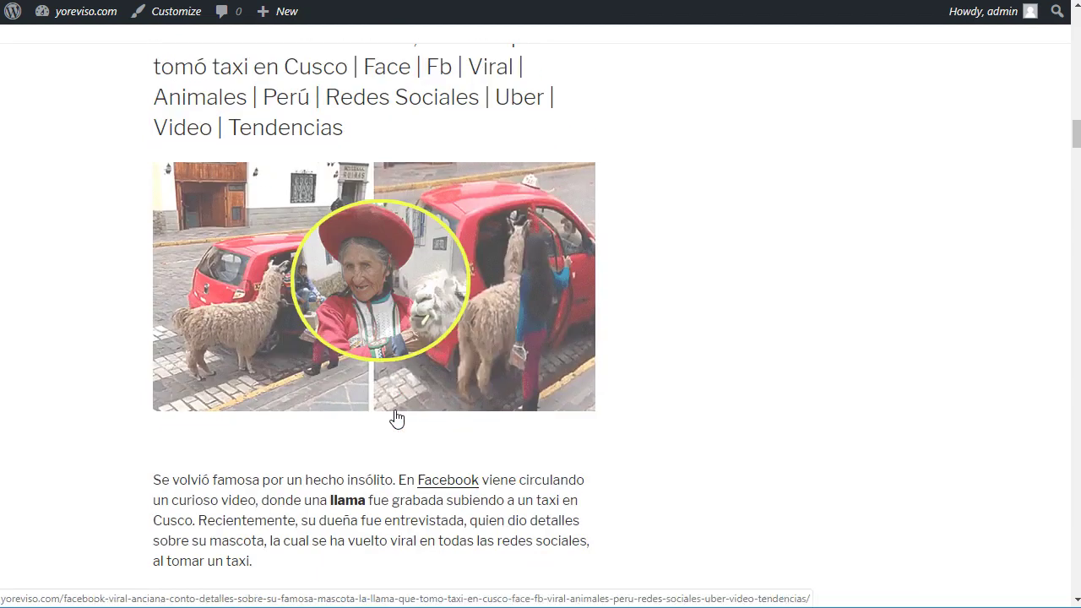
# - Recheck the Facebook link in the lions post's Burj Al Arab paragraph and go back to the start of the posts
pyautogui.scroll(10, 396, 417)
pyautogui.click(352, 332)
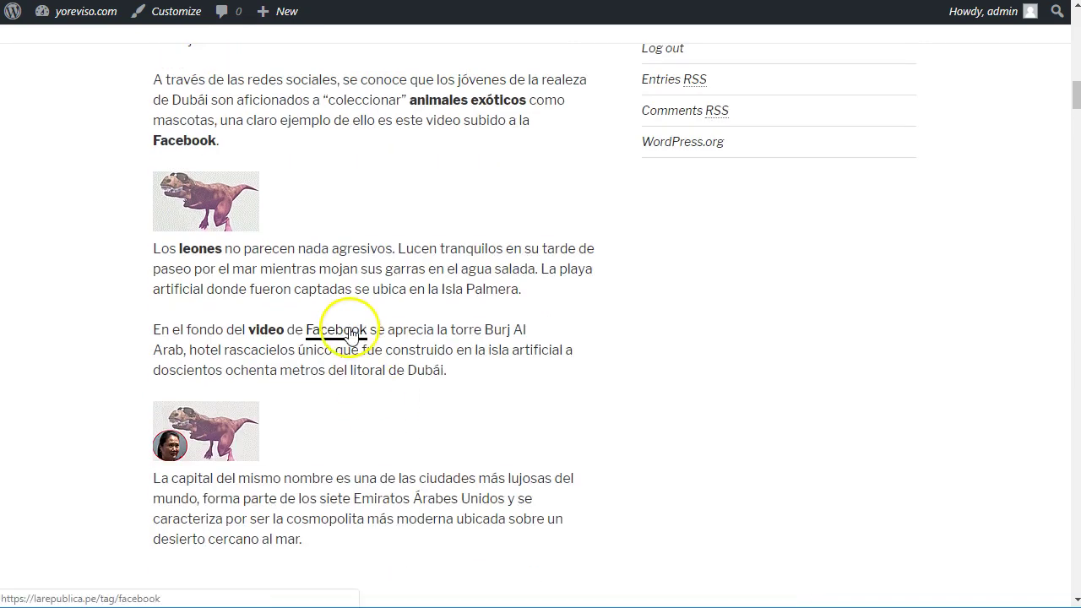
pyautogui.scroll(15, 349, 329)
pyautogui.scroll(-4, 349, 329)
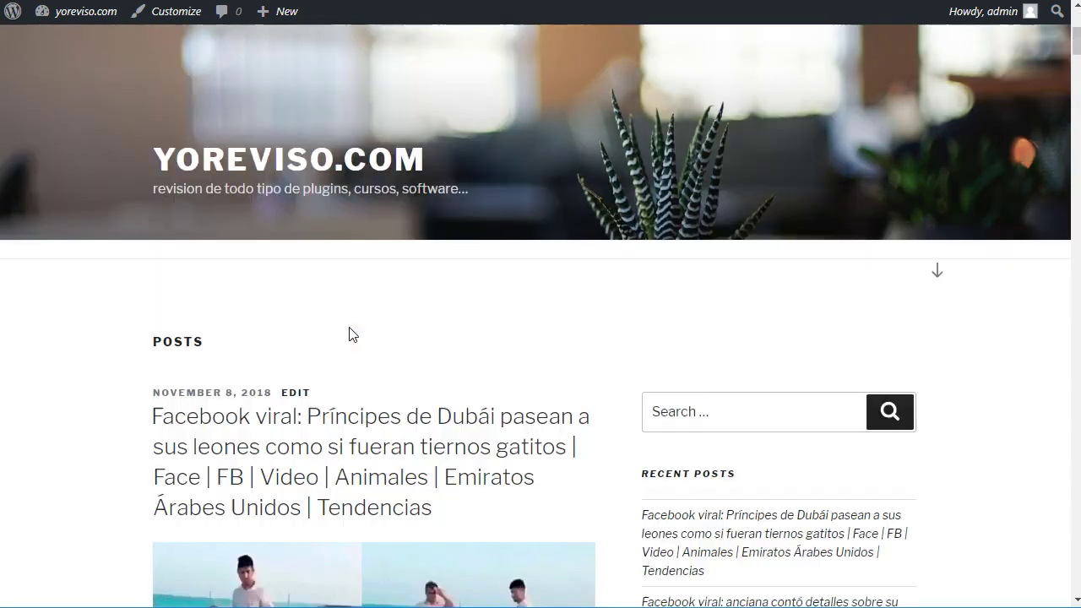
pyautogui.scroll(-4, 349, 329)
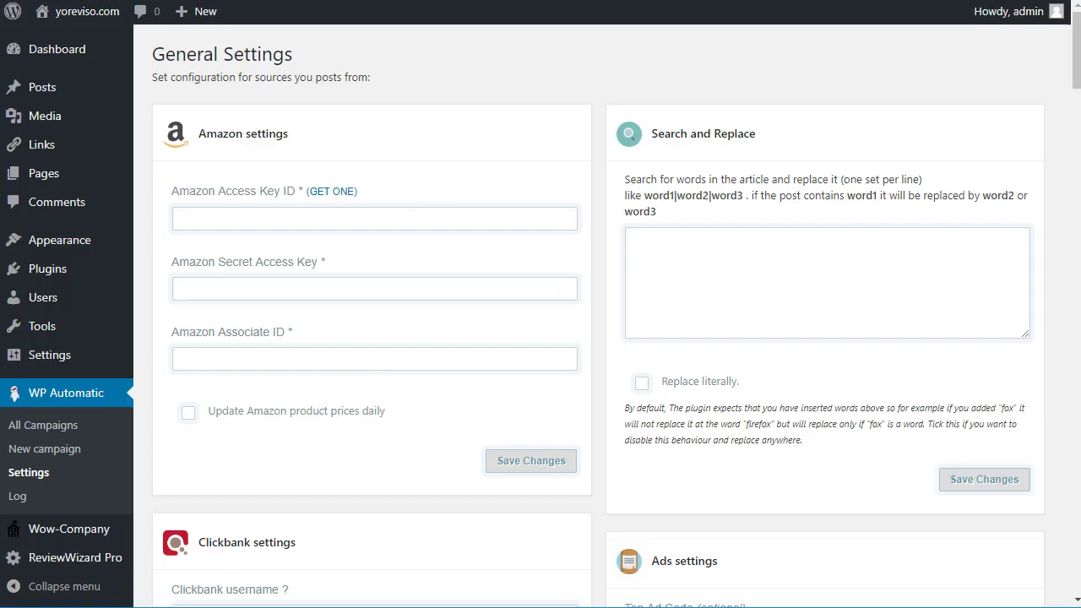
# - Revisit WP Automatic's Amazon and Clickbank settings and bring up a blank new campaign form
pyautogui.scroll(-1, 404, 368)
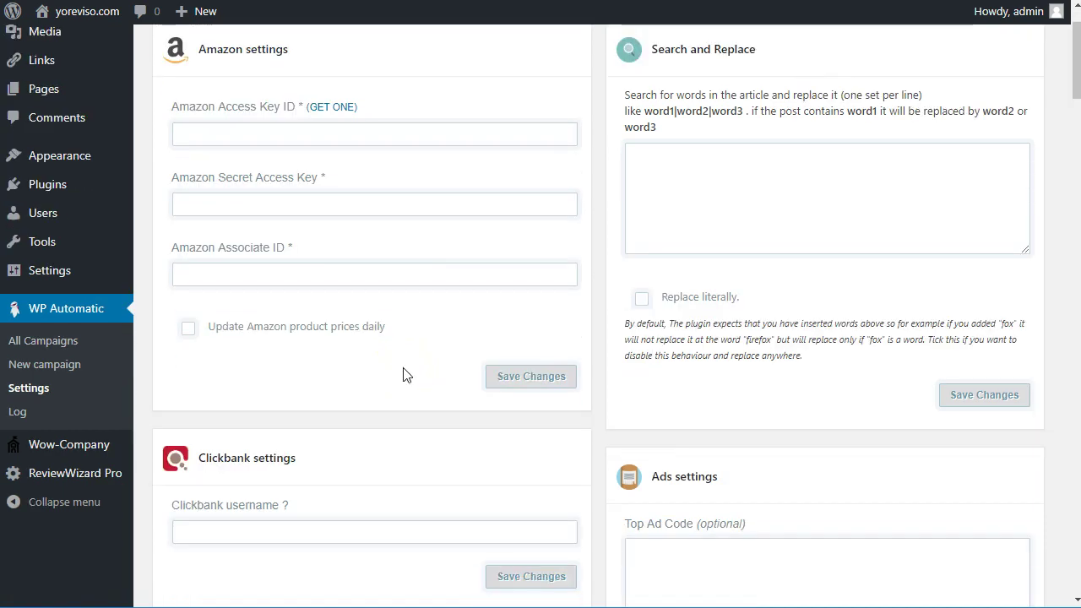
pyautogui.scroll(1, 403, 374)
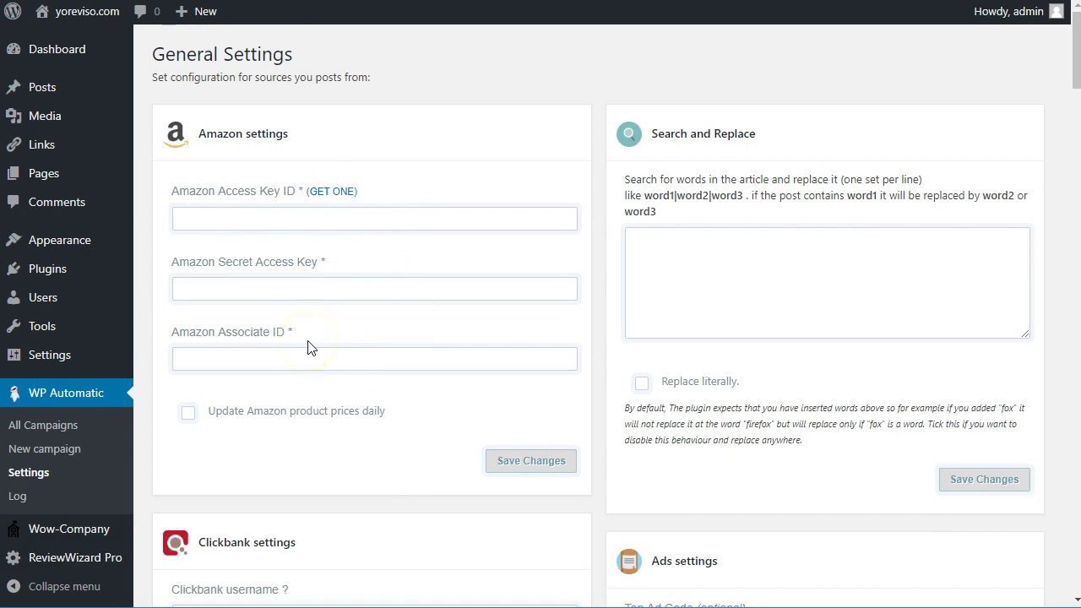
pyautogui.click(56, 448)
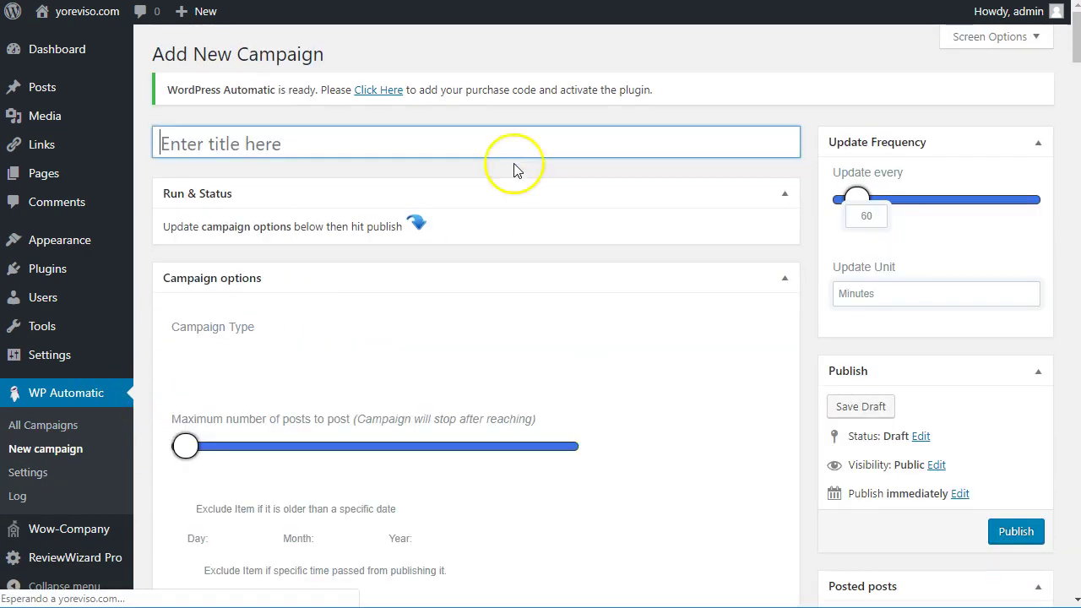
# - Open the rss campaign for editing from the campaign list and check its run status and update frequency
pyautogui.click(59, 423)
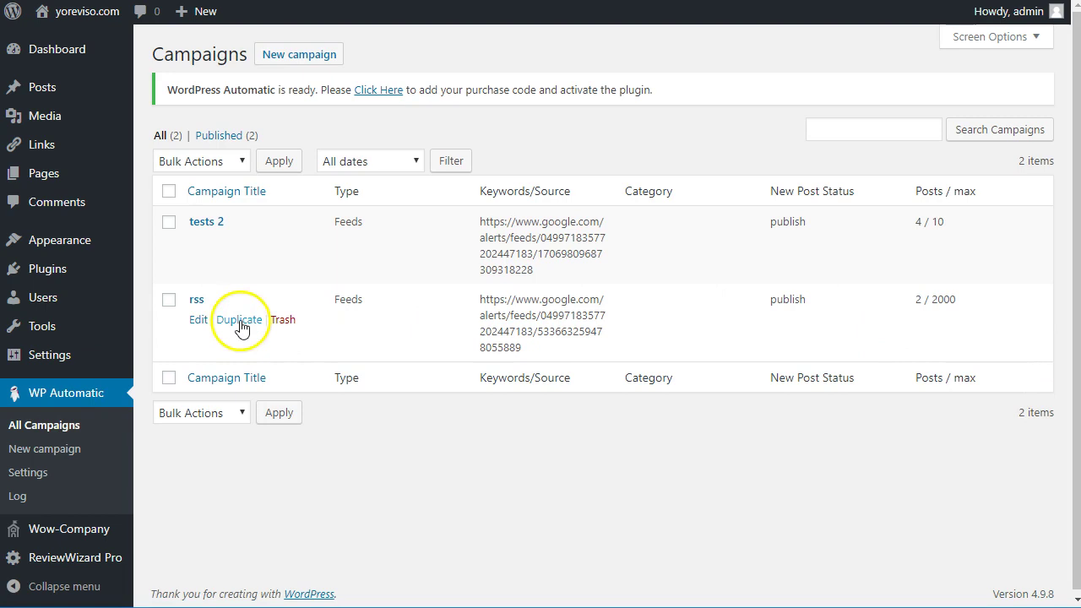
pyautogui.click(199, 320)
pyautogui.click(211, 287)
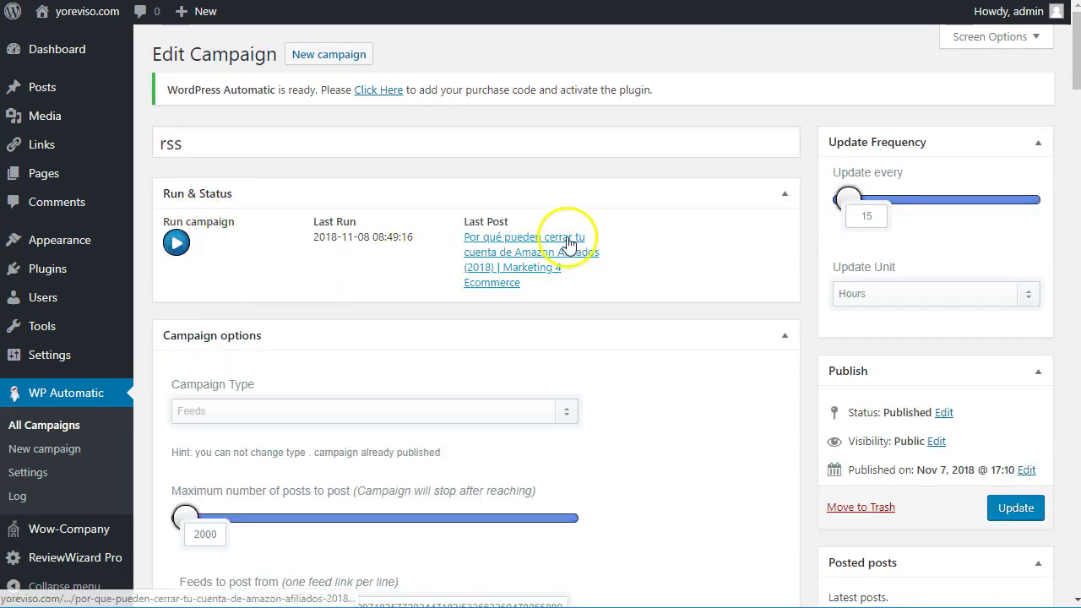
pyautogui.scroll(-1, 687, 321)
pyautogui.scroll(1, 687, 321)
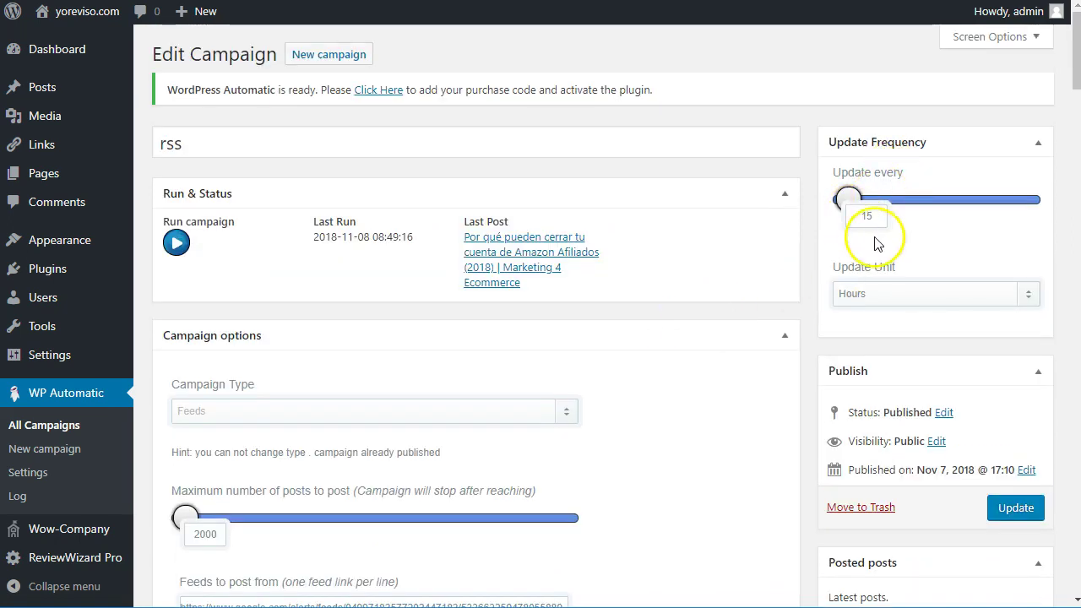
# - Set the rss campaign's maximum number of posts to 5 and save the updated campaign
pyautogui.scroll(-2, 391, 359)
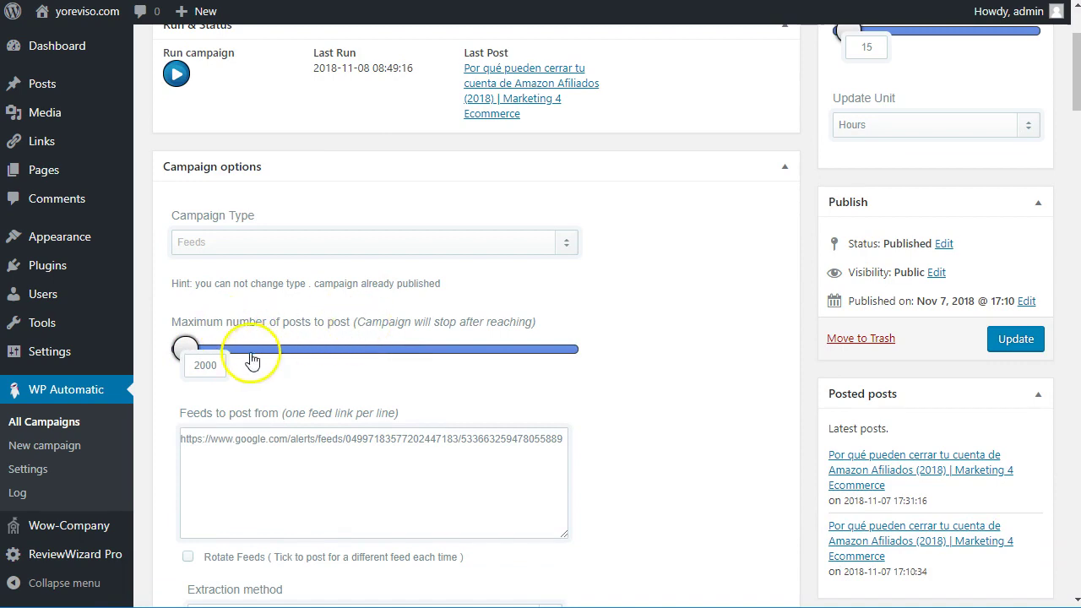
pyautogui.doubleClick(195, 363)
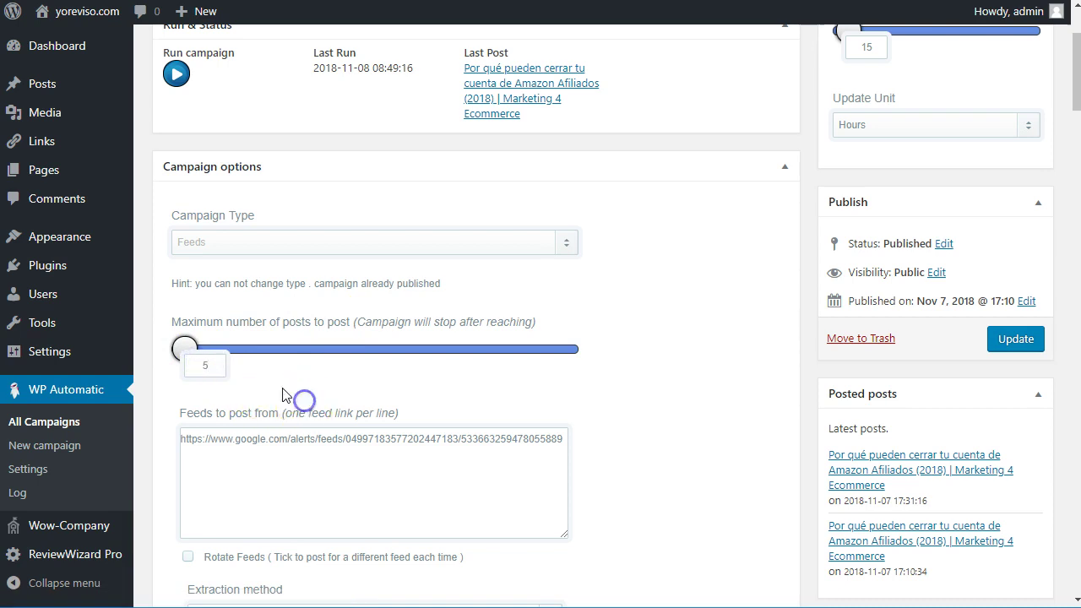
pyautogui.scroll(-1, 253, 386)
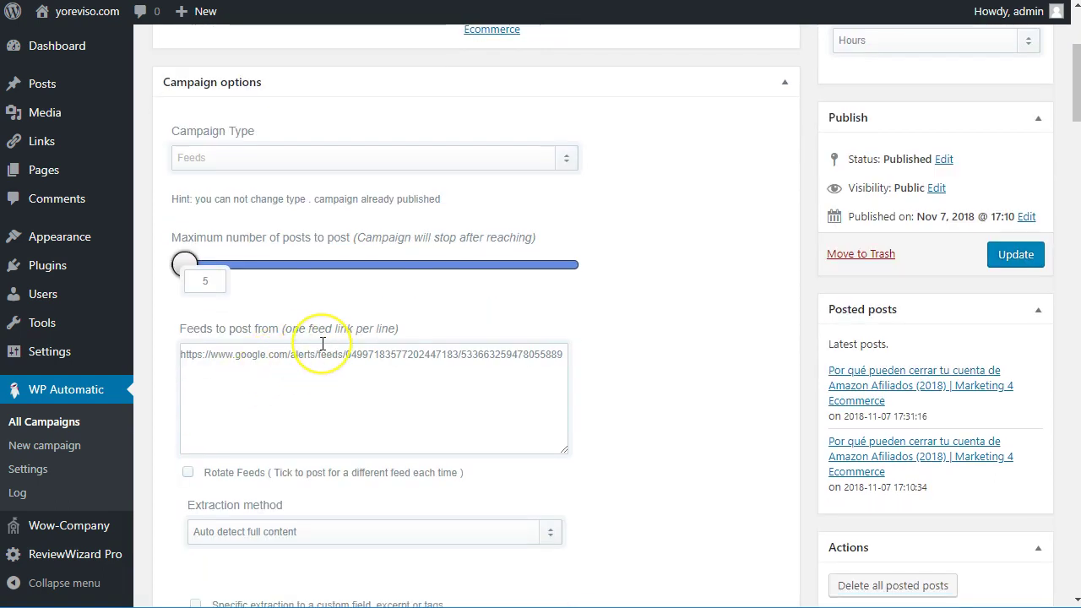
pyautogui.scroll(1, 322, 344)
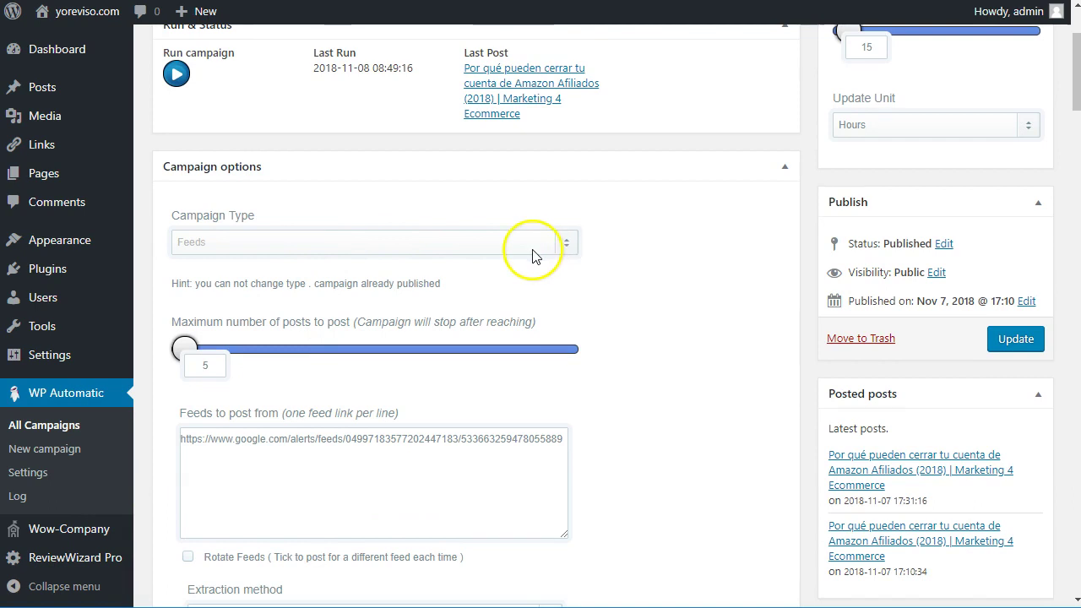
pyautogui.click(568, 240)
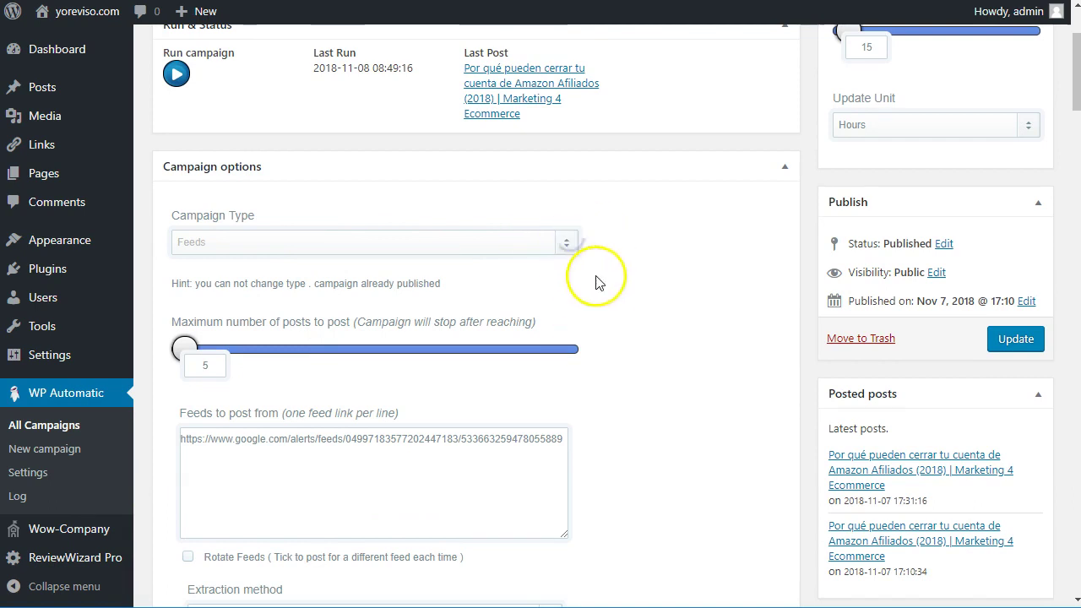
pyautogui.scroll(-2, 642, 319)
pyautogui.click(1005, 170)
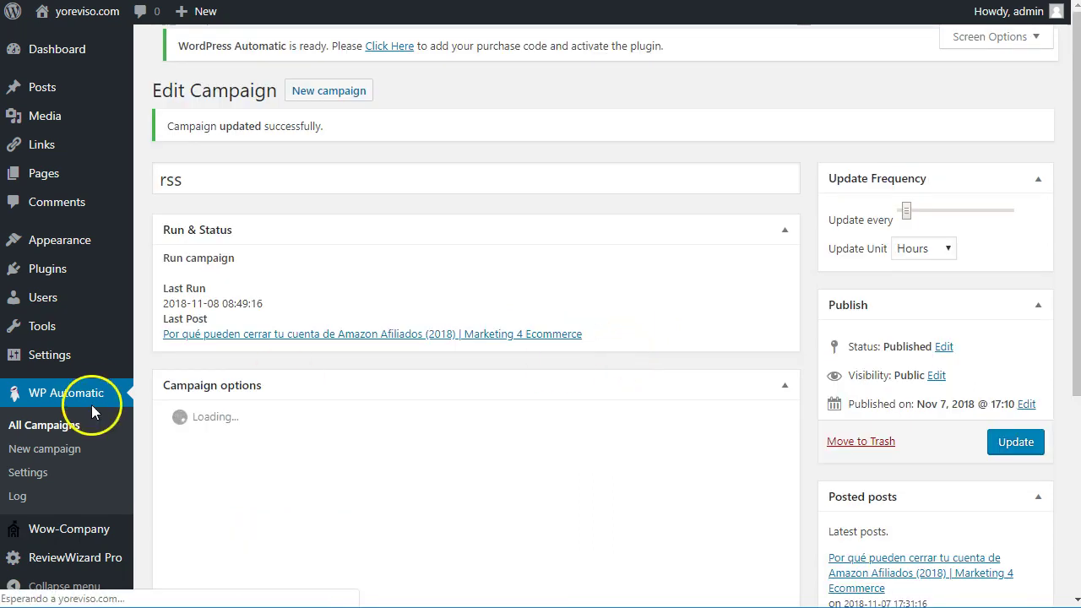
# - Start a new WP Automatic campaign and set its campaign type to Reddit
pyautogui.click(342, 54)
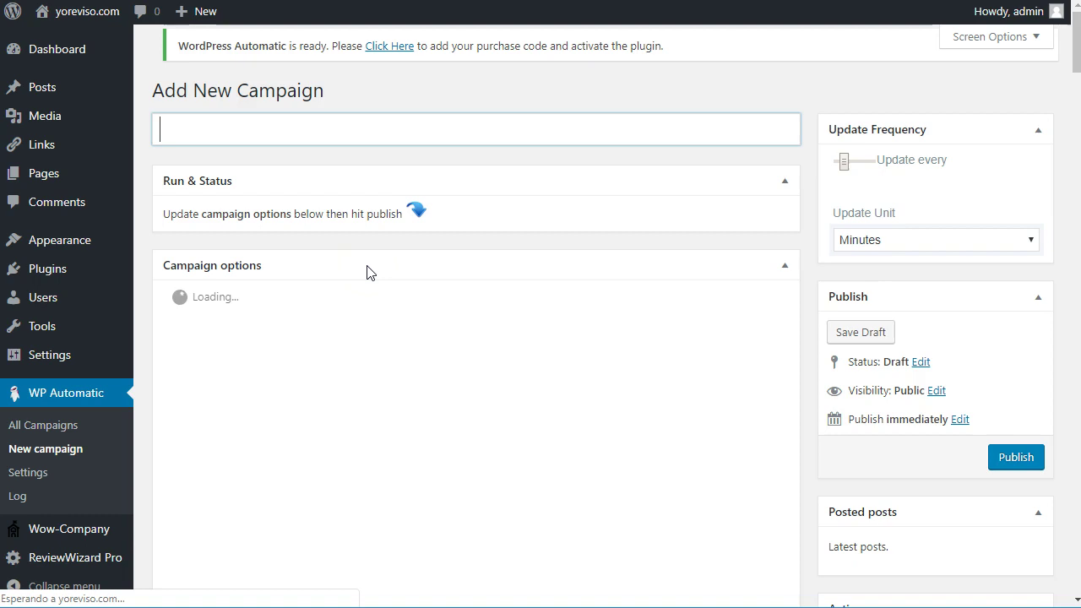
pyautogui.scroll(-1, 364, 265)
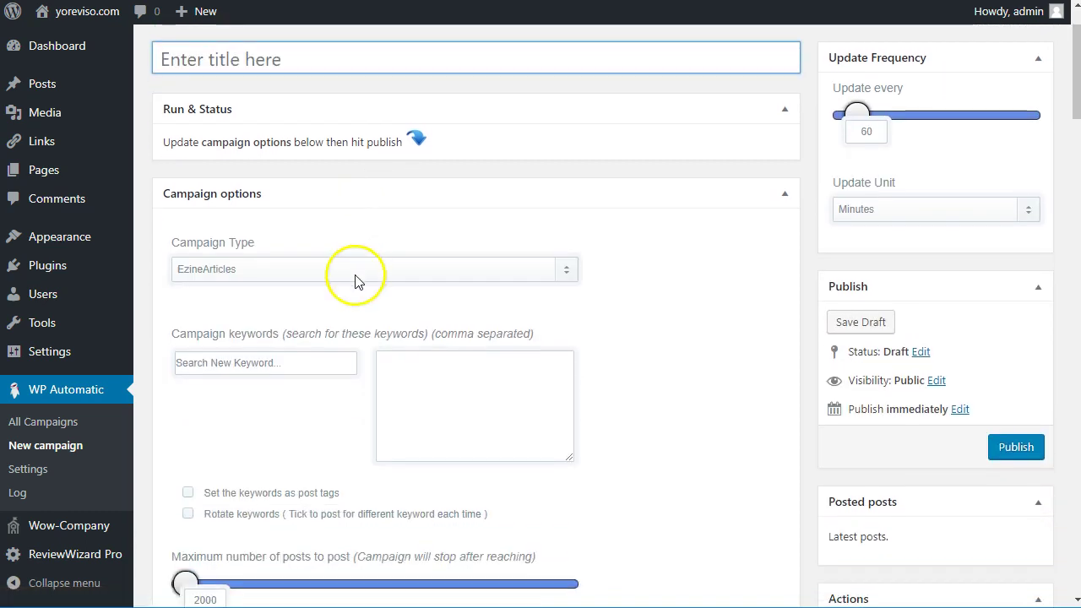
pyautogui.click(259, 271)
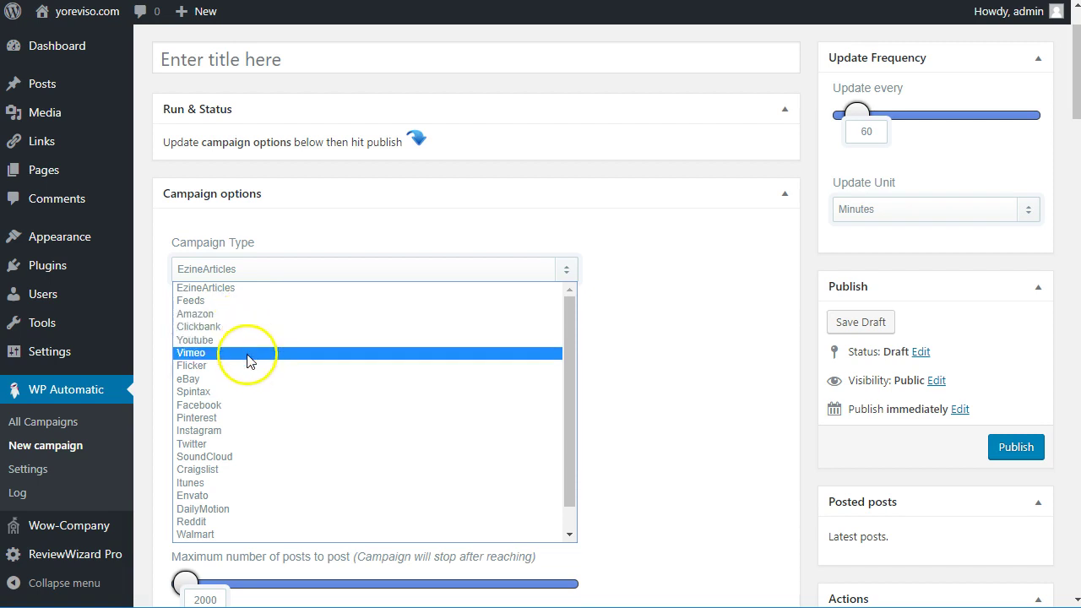
pyautogui.scroll(-1, 256, 423)
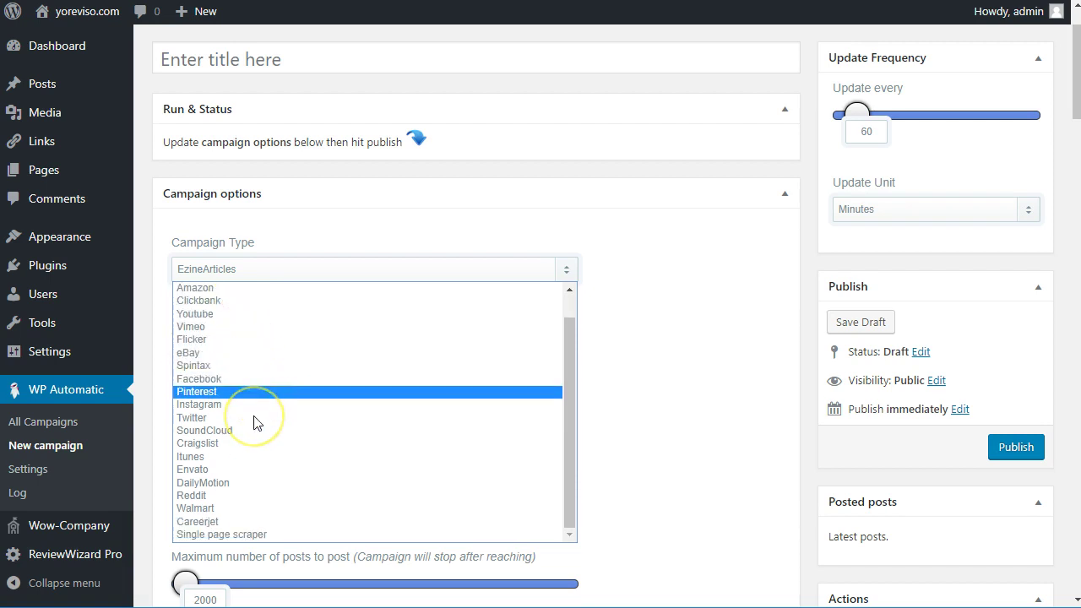
pyautogui.click(244, 443)
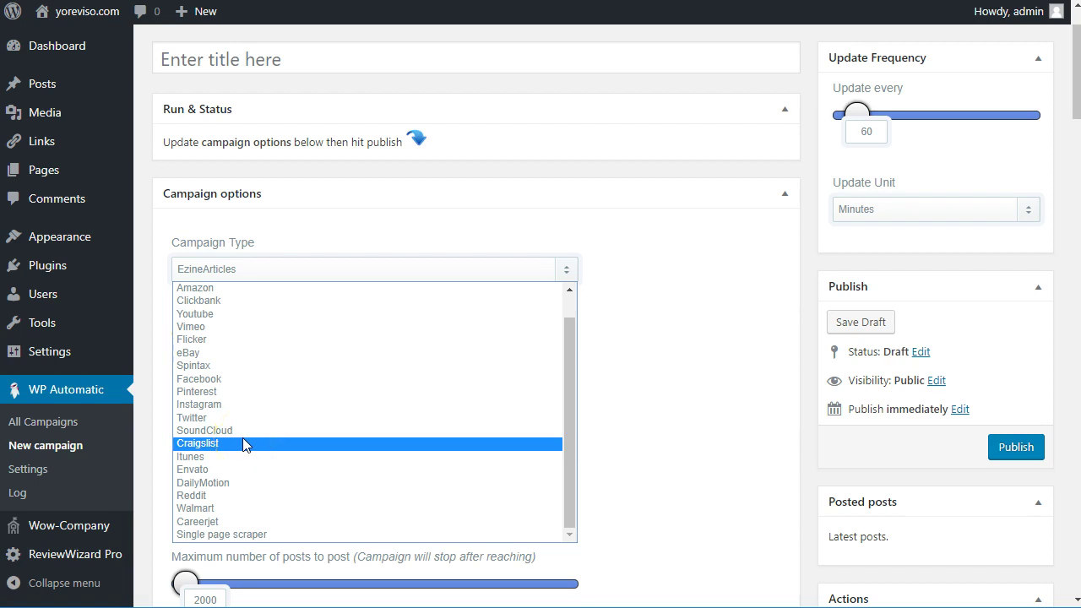
pyautogui.click(276, 505)
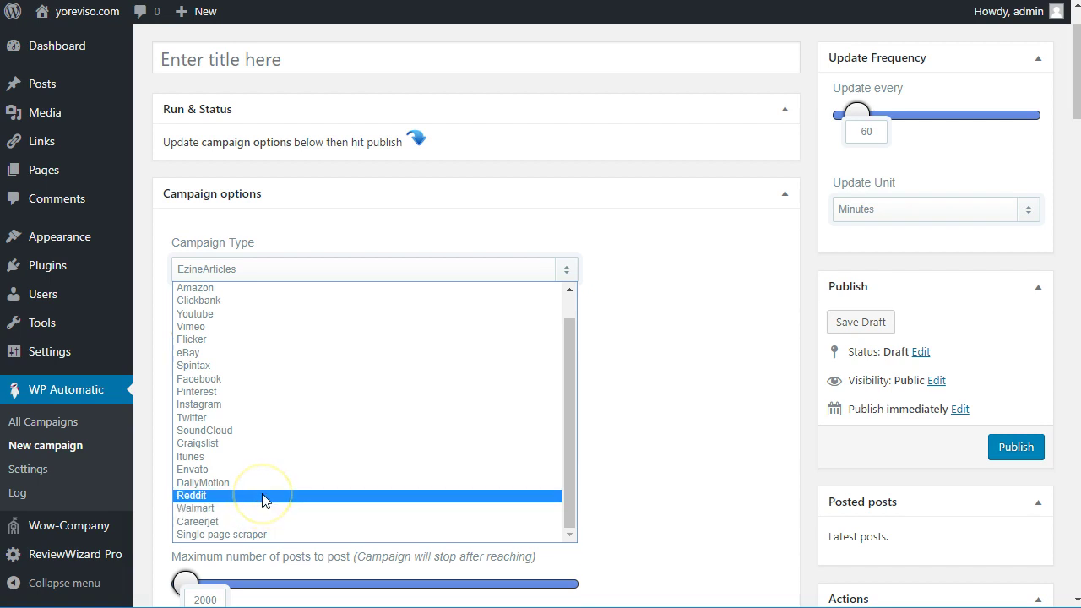
pyautogui.moveTo(262, 500)
pyautogui.mouseDown()
pyautogui.moveTo(252, 372)
pyautogui.moveTo(284, 345)
pyautogui.moveTo(265, 509)
pyautogui.moveTo(265, 496)
pyautogui.mouseUp()
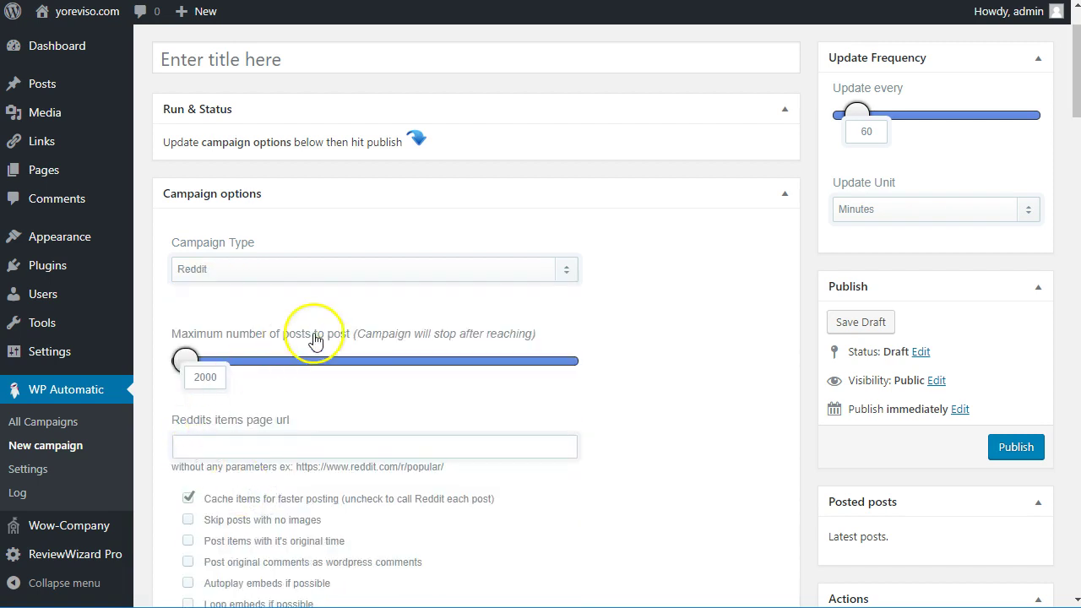
# - Set the new campaign's maximum number of posts to 9
pyautogui.moveTo(183, 361); pyautogui.dragTo(180, 360)
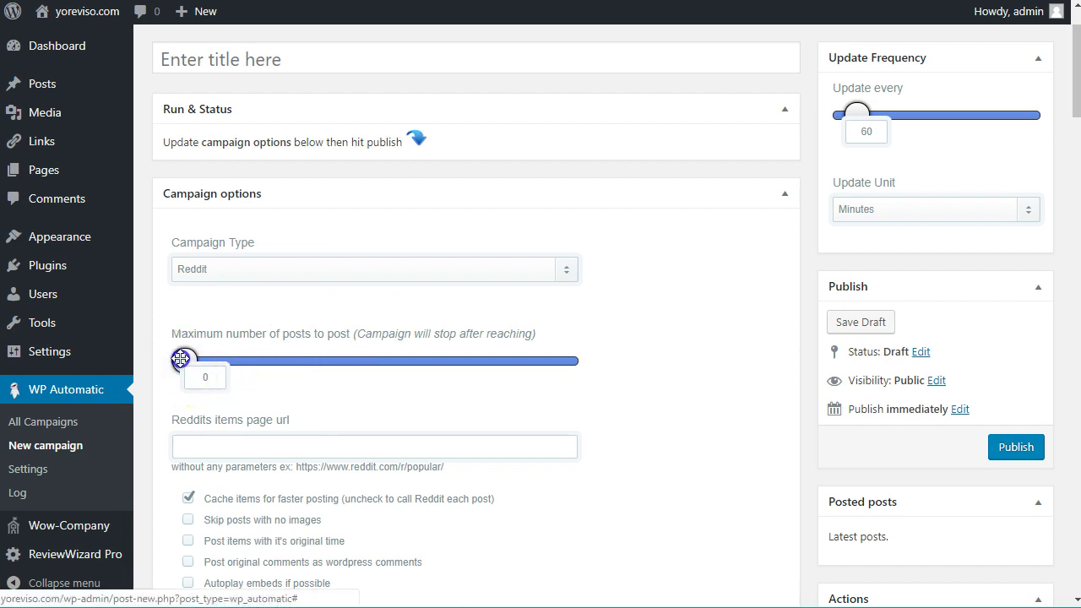
pyautogui.click(203, 375)
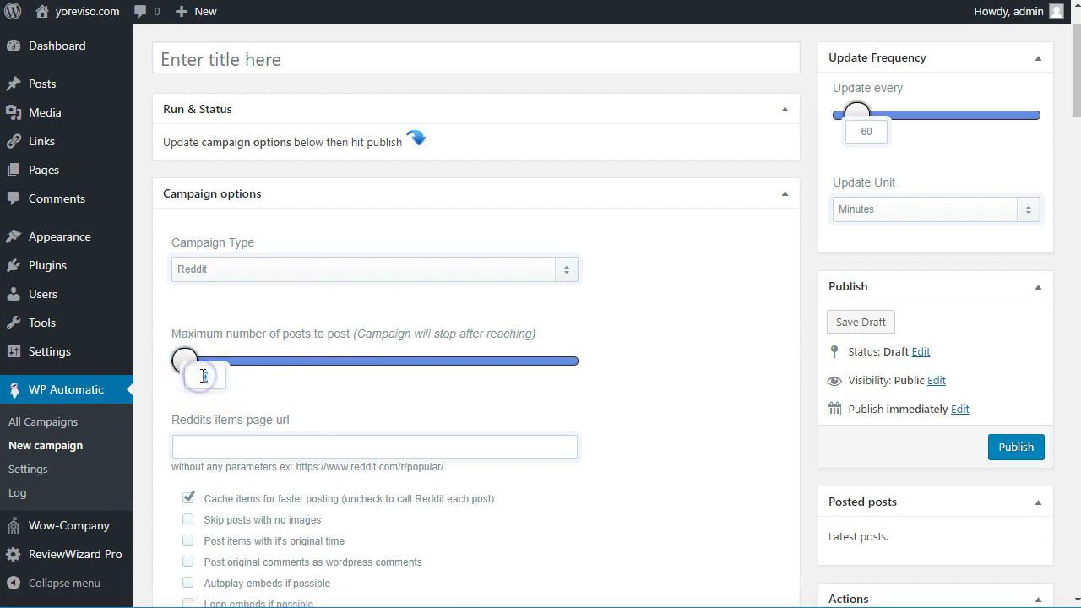
pyautogui.write('9')
pyautogui.click(329, 405)
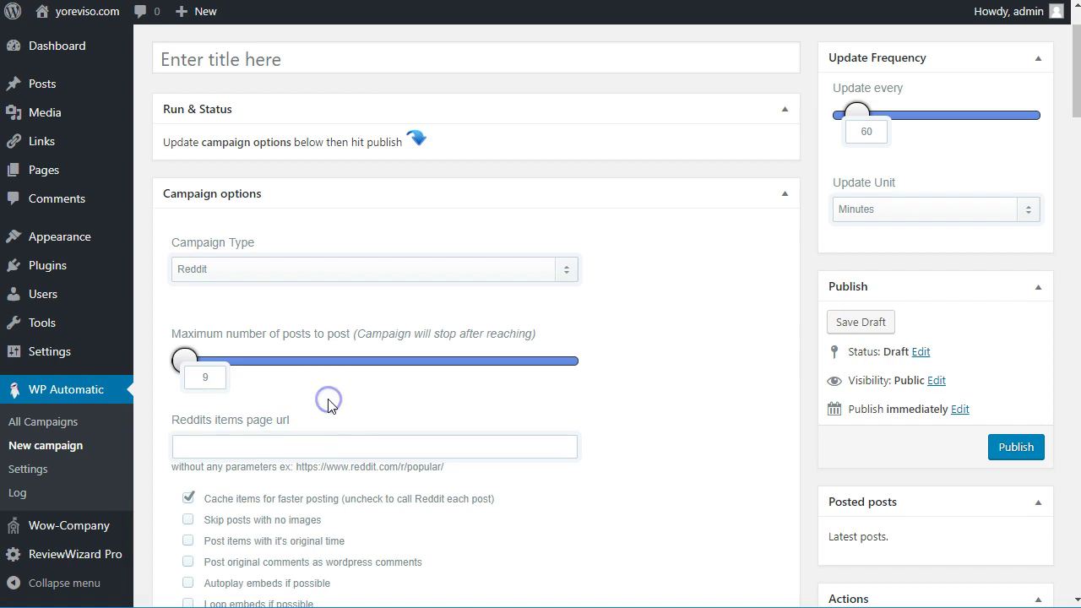
# - Look through the Reddit campaign's options, from the items page URL and post template to the links and miscellaneous settings
pyautogui.scroll(-2, 330, 405)
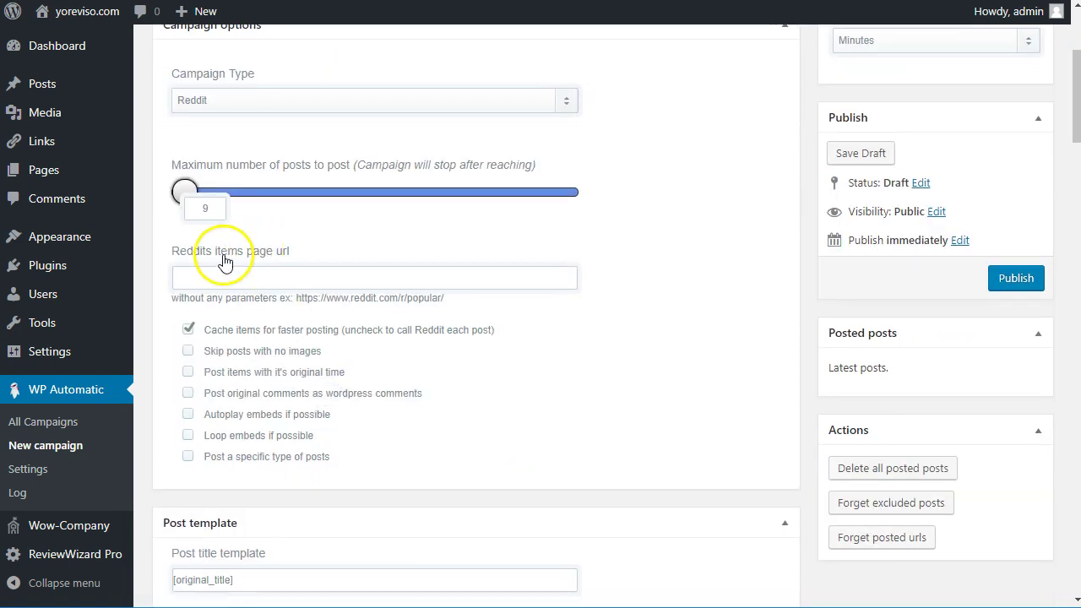
pyautogui.scroll(-1, 290, 326)
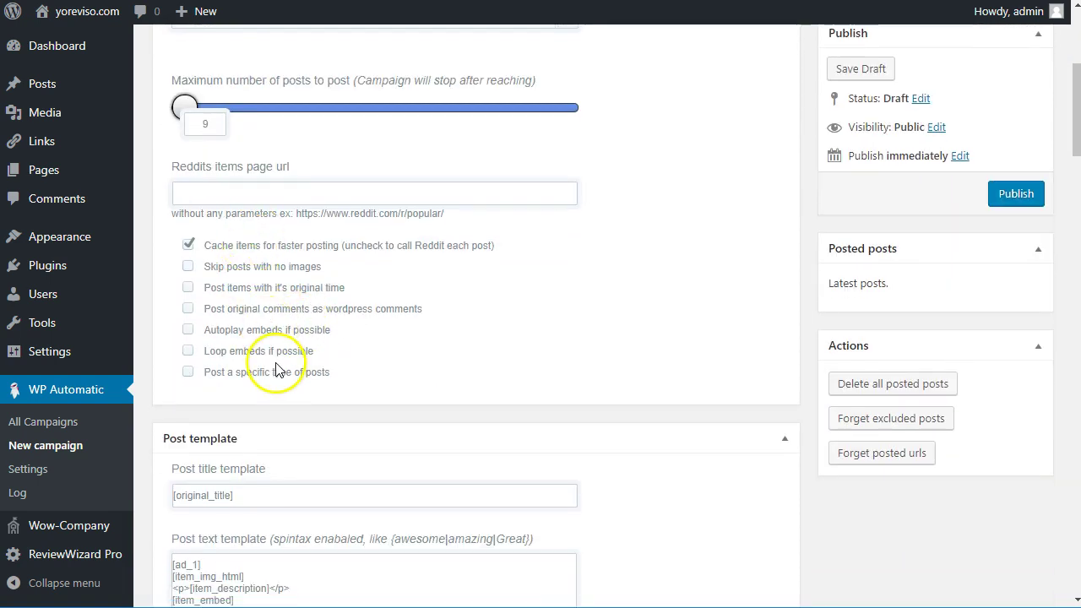
pyautogui.scroll(-3, 261, 362)
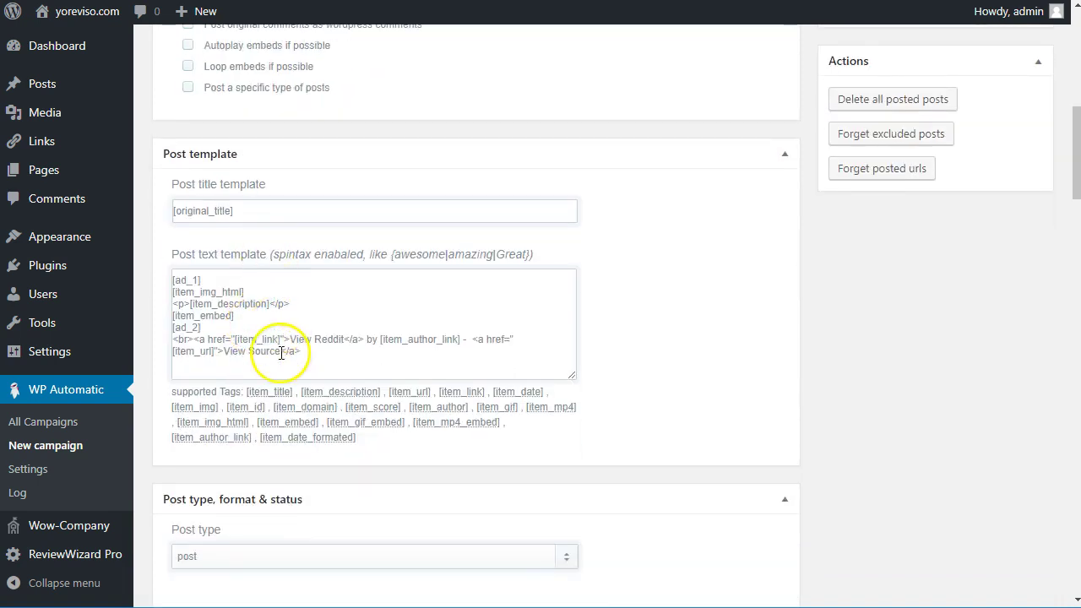
pyautogui.scroll(-15, 280, 352)
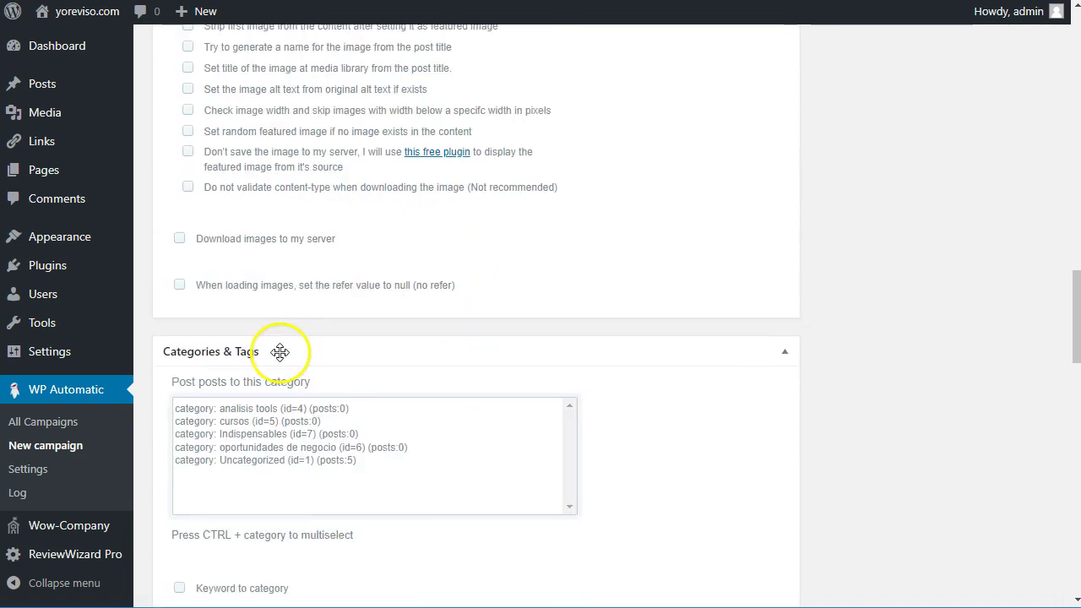
pyautogui.scroll(-10, 281, 352)
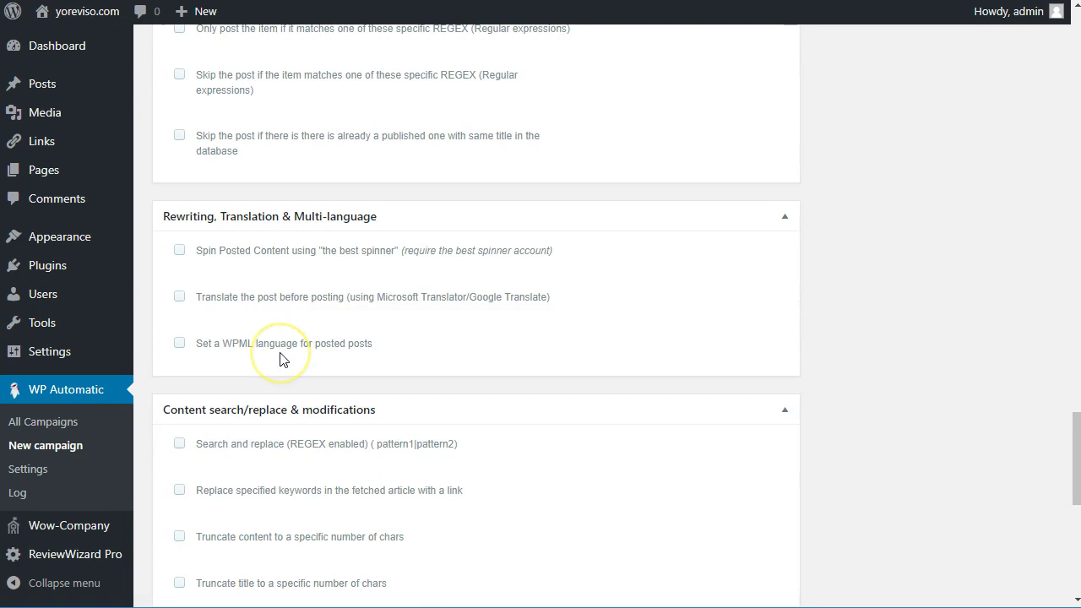
pyautogui.scroll(-6, 280, 359)
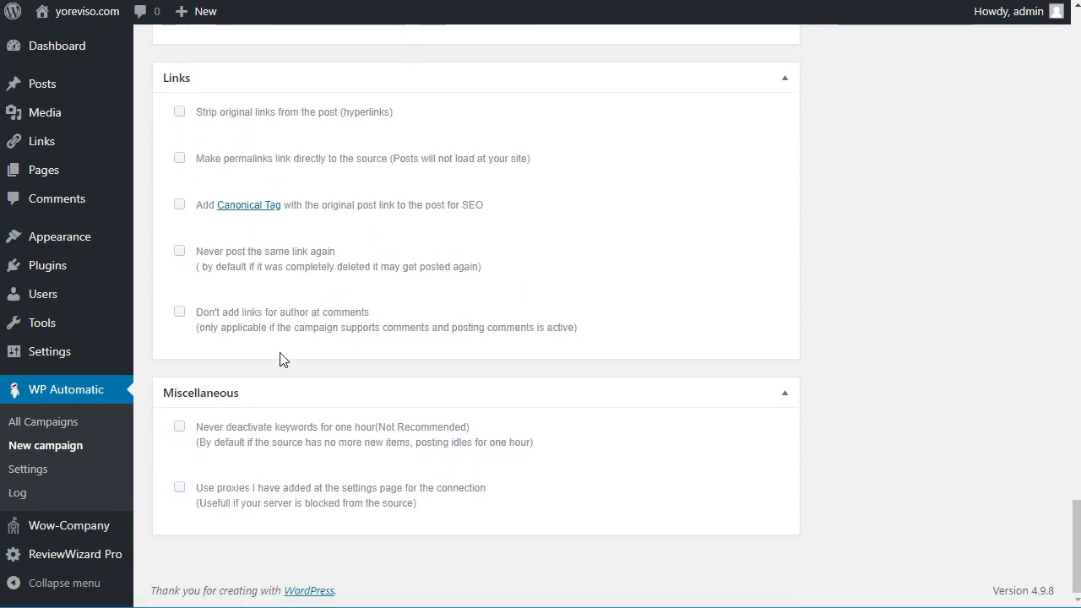
pyautogui.scroll(20, 283, 358)
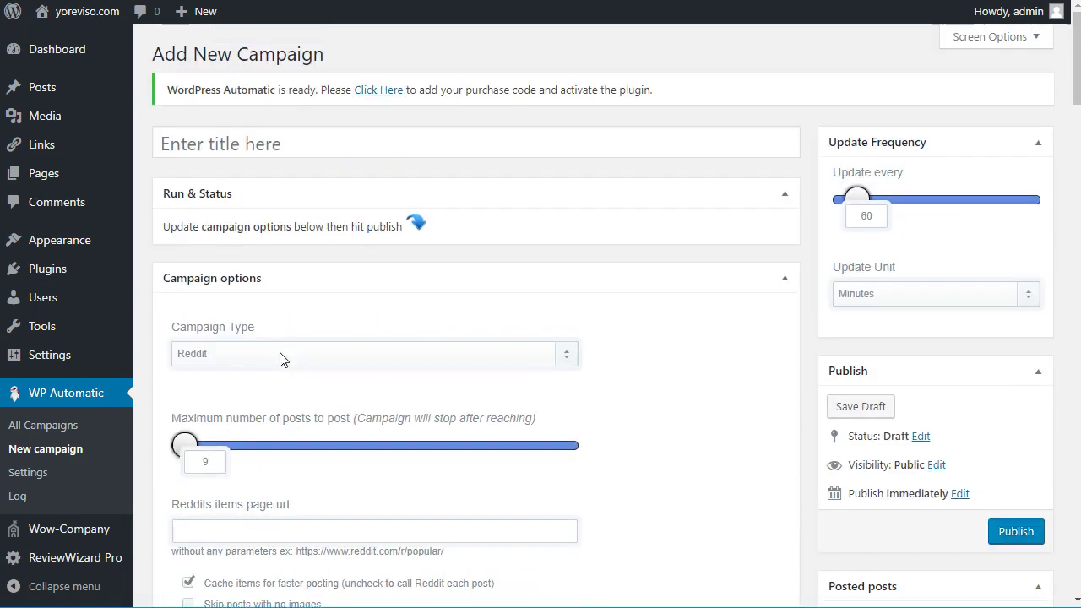
# - Change the campaign type to Feeds and examine the available content extraction methods, keeping the feed content as-is
pyautogui.click(281, 355)
pyautogui.click(259, 382)
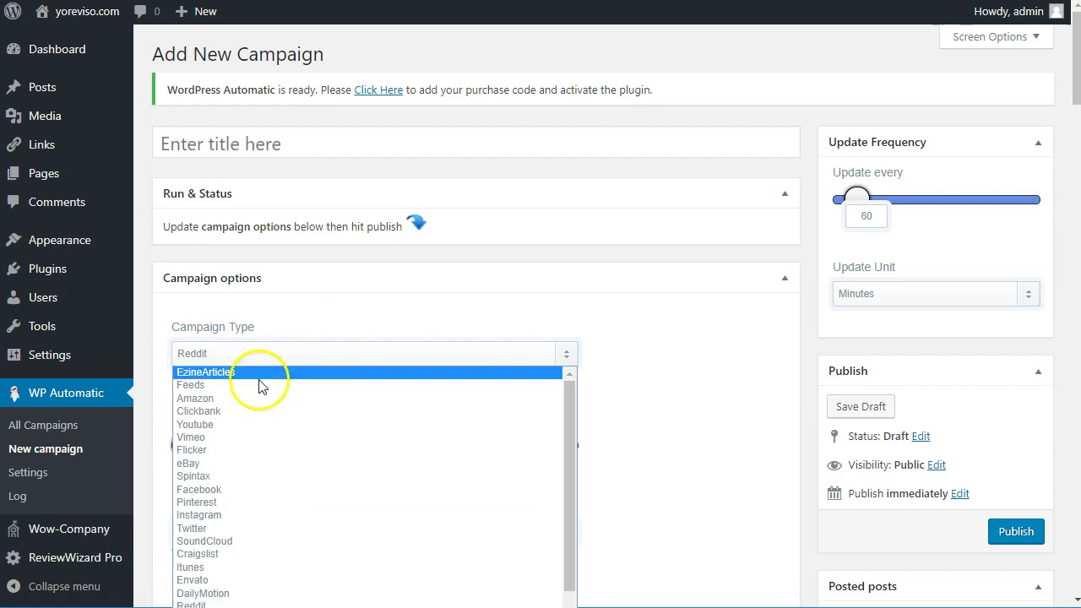
pyautogui.scroll(-3, 278, 405)
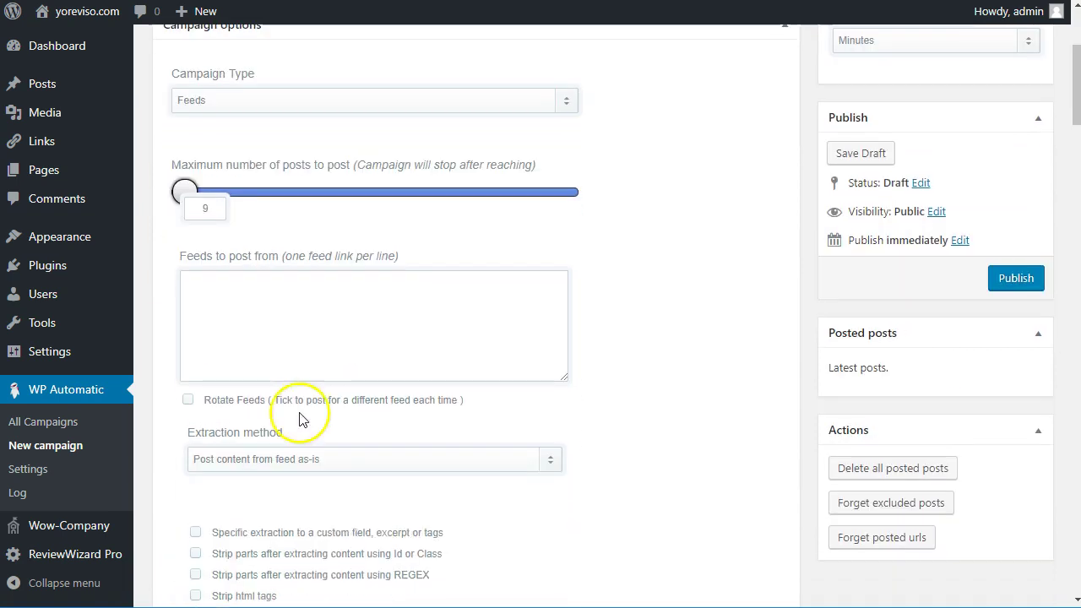
pyautogui.scroll(-2, 297, 296)
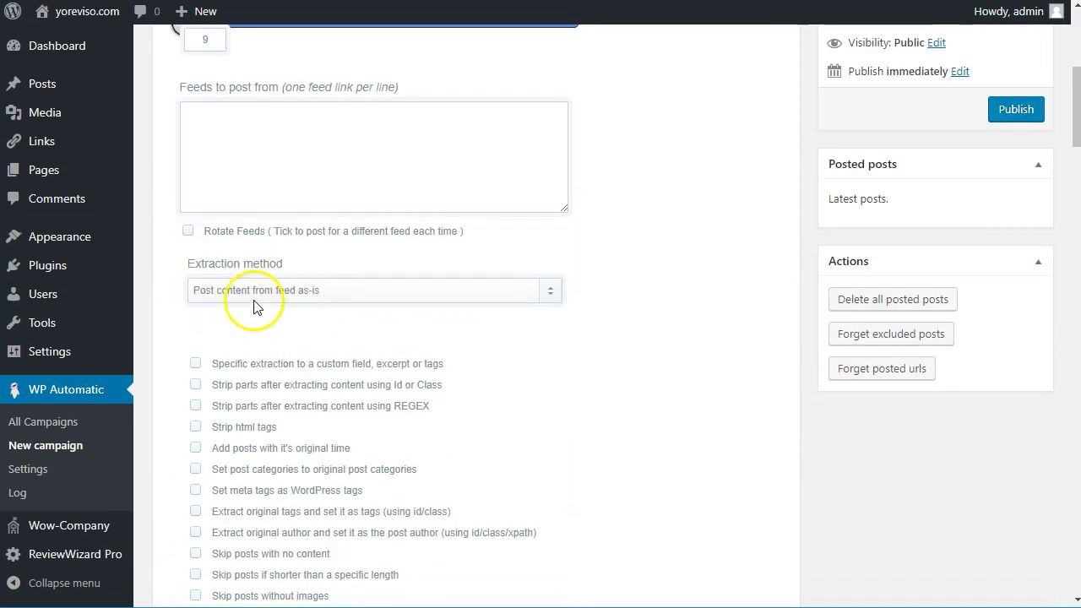
pyautogui.click(348, 291)
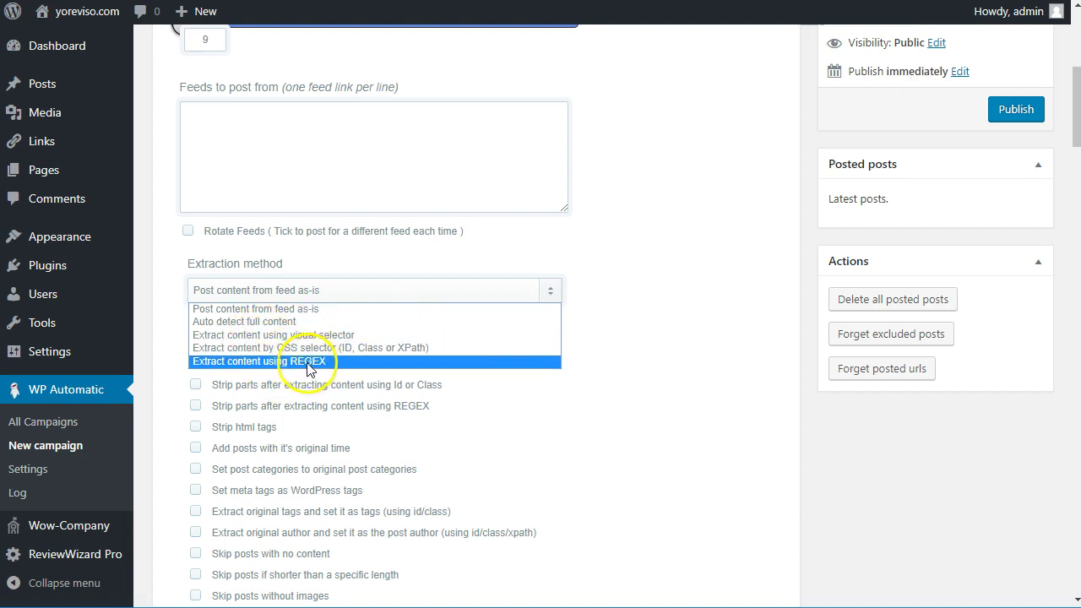
pyautogui.click(661, 297)
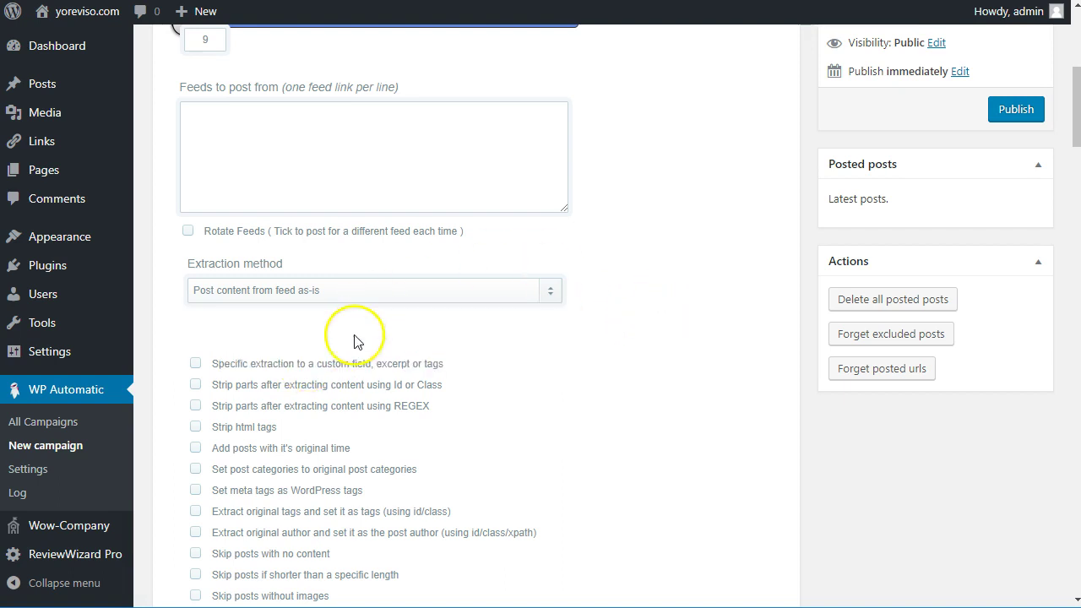
# - Look through the Feeds campaign's template, category, tag, link and miscellaneous settings and return to the campaign options
pyautogui.scroll(-2, 351, 339)
pyautogui.scroll(-8, 353, 341)
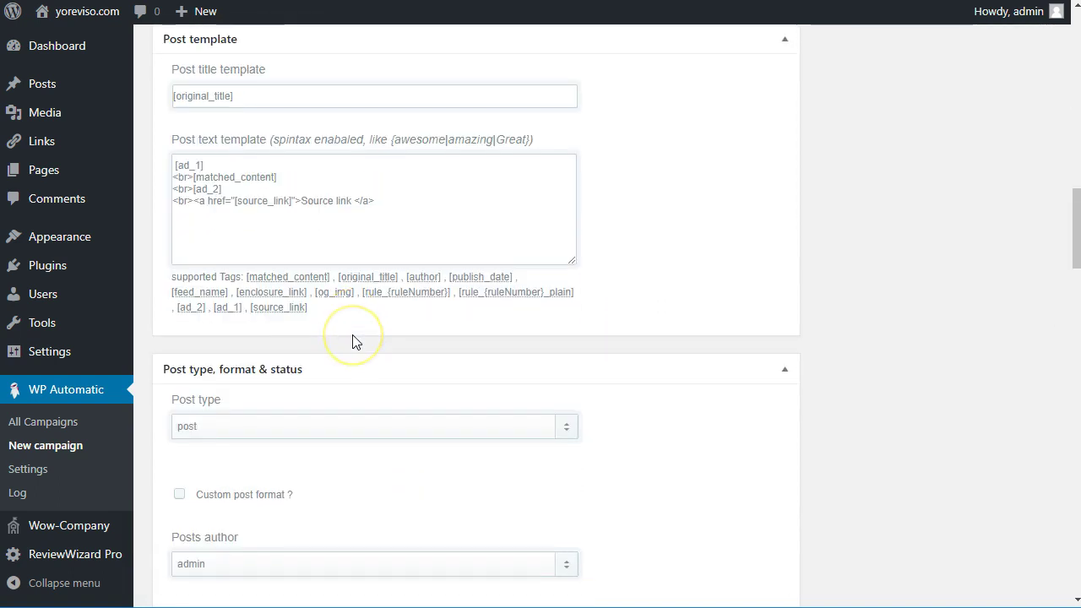
pyautogui.scroll(-20, 353, 341)
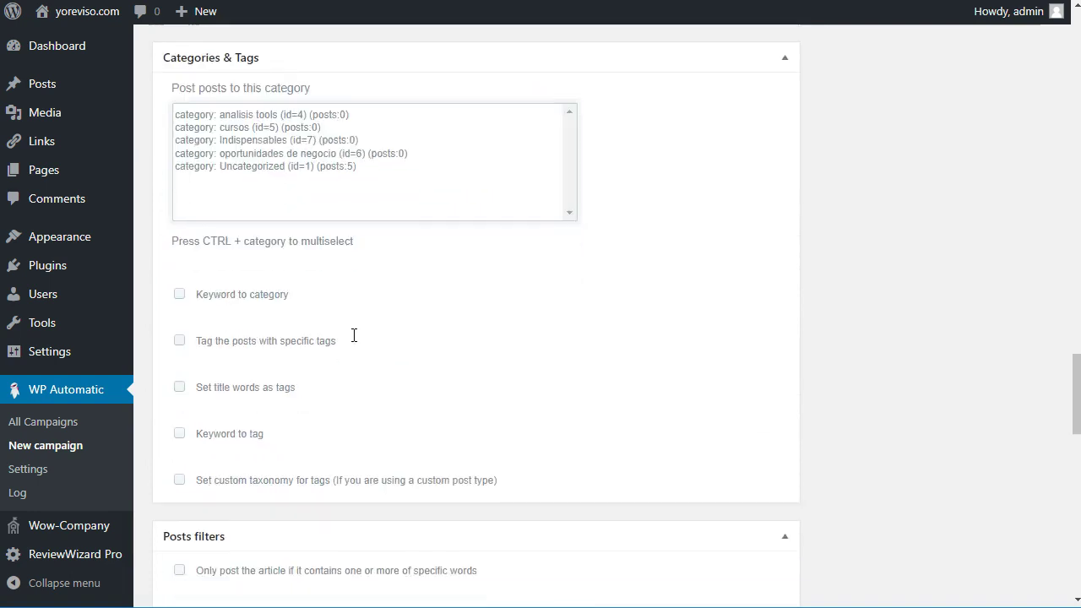
pyautogui.scroll(-10, 353, 341)
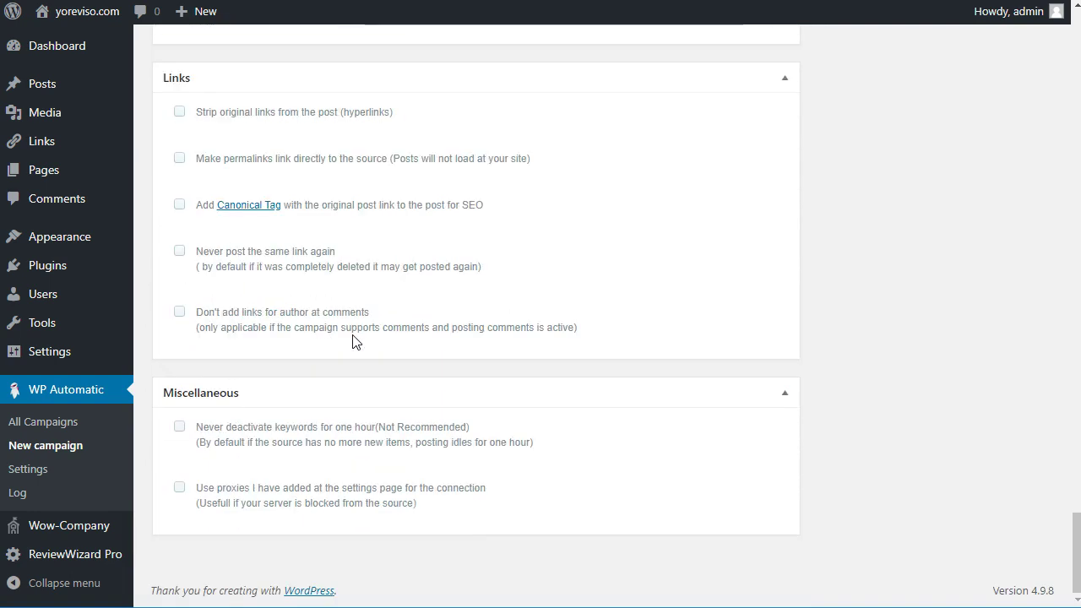
pyautogui.scroll(8, 353, 341)
pyautogui.scroll(20, 353, 341)
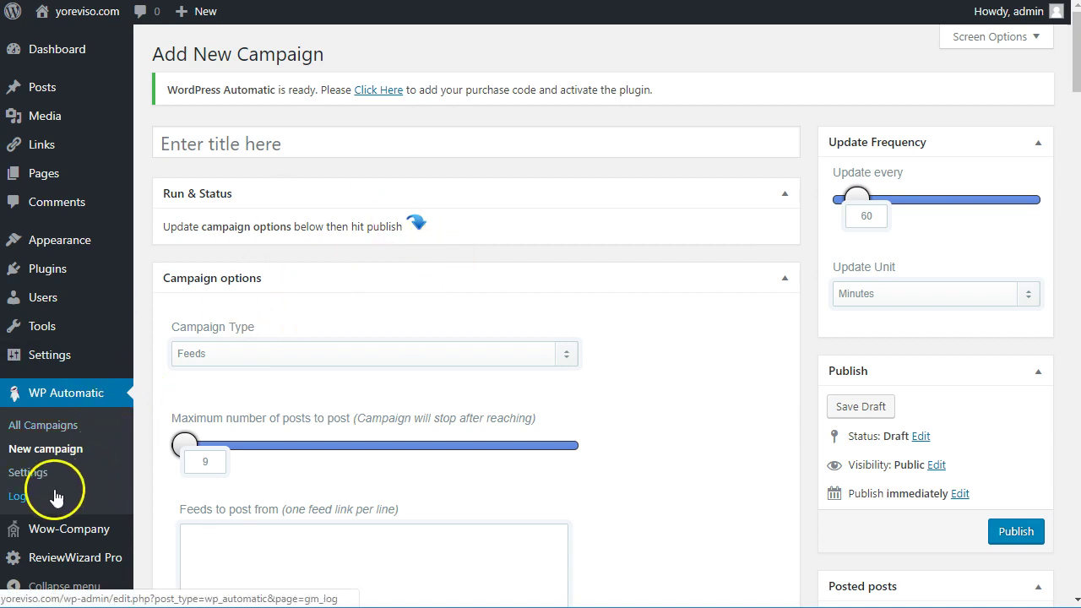
pyautogui.scroll(-2, 32, 478)
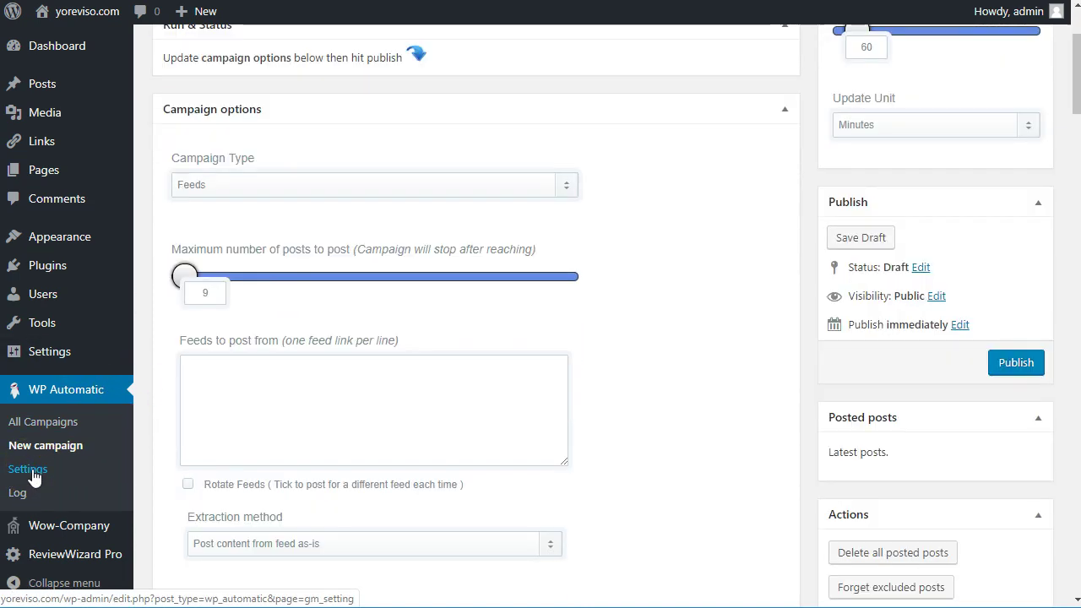
# - Open the site's installed plugins and look through the list
pyautogui.moveTo(52, 269)
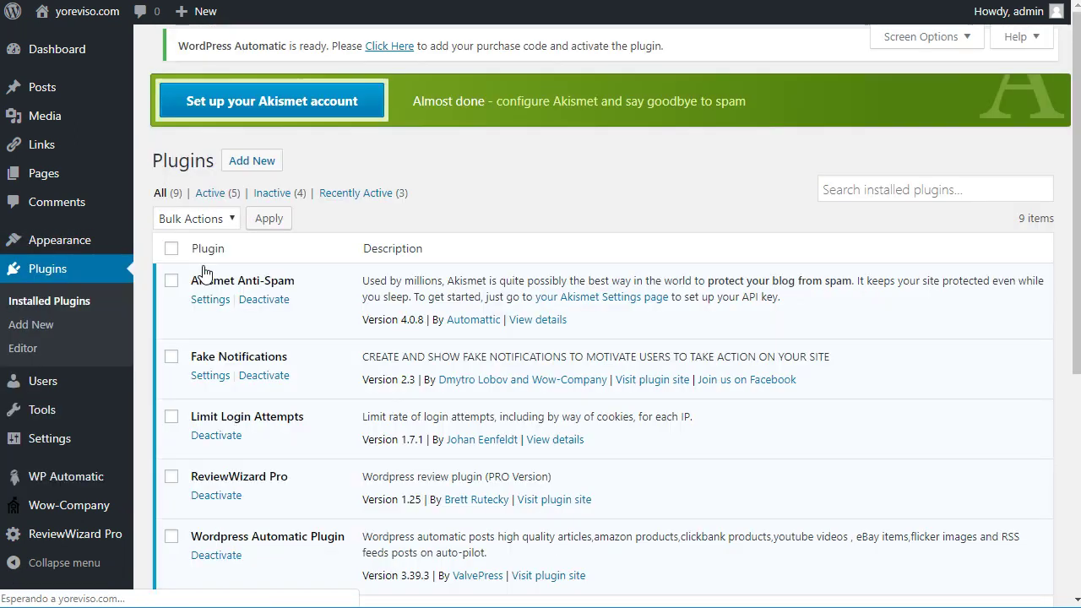
pyautogui.scroll(-4, 270, 270)
pyautogui.scroll(-1, 270, 295)
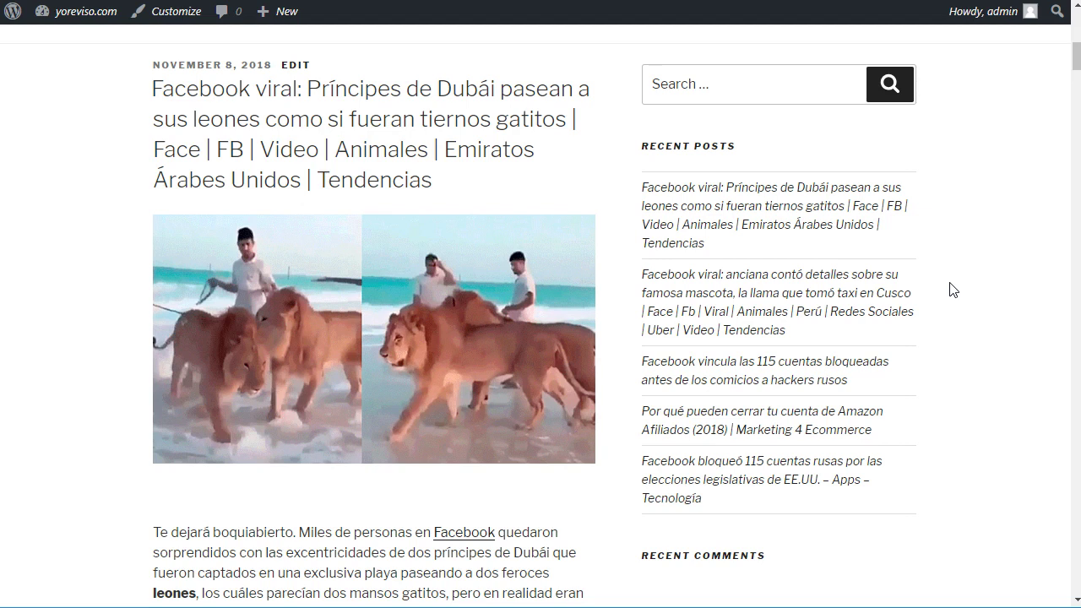
# - Look over the imported lions post and the recent posts list on the live site
pyautogui.scroll(-1, 952, 289)
pyautogui.scroll(4, 953, 289)
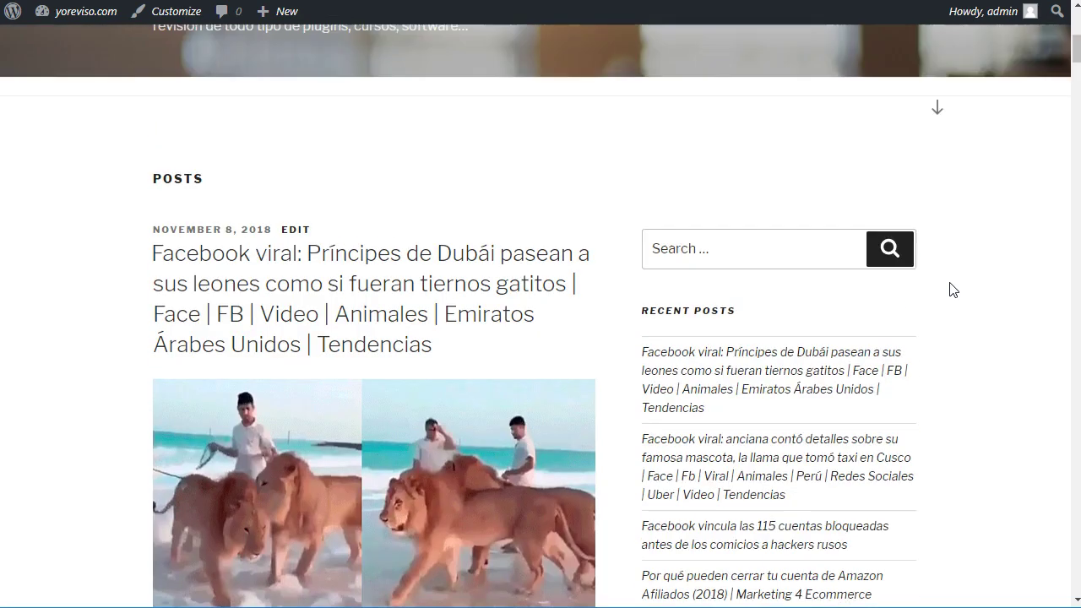
pyautogui.scroll(-3, 952, 289)
pyautogui.click(43, 369)
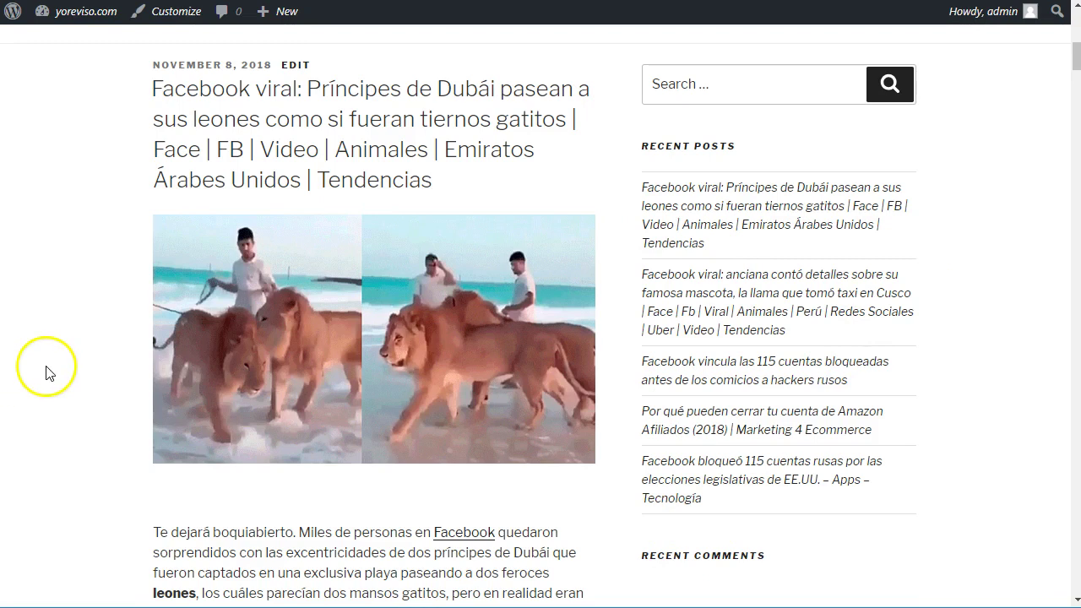